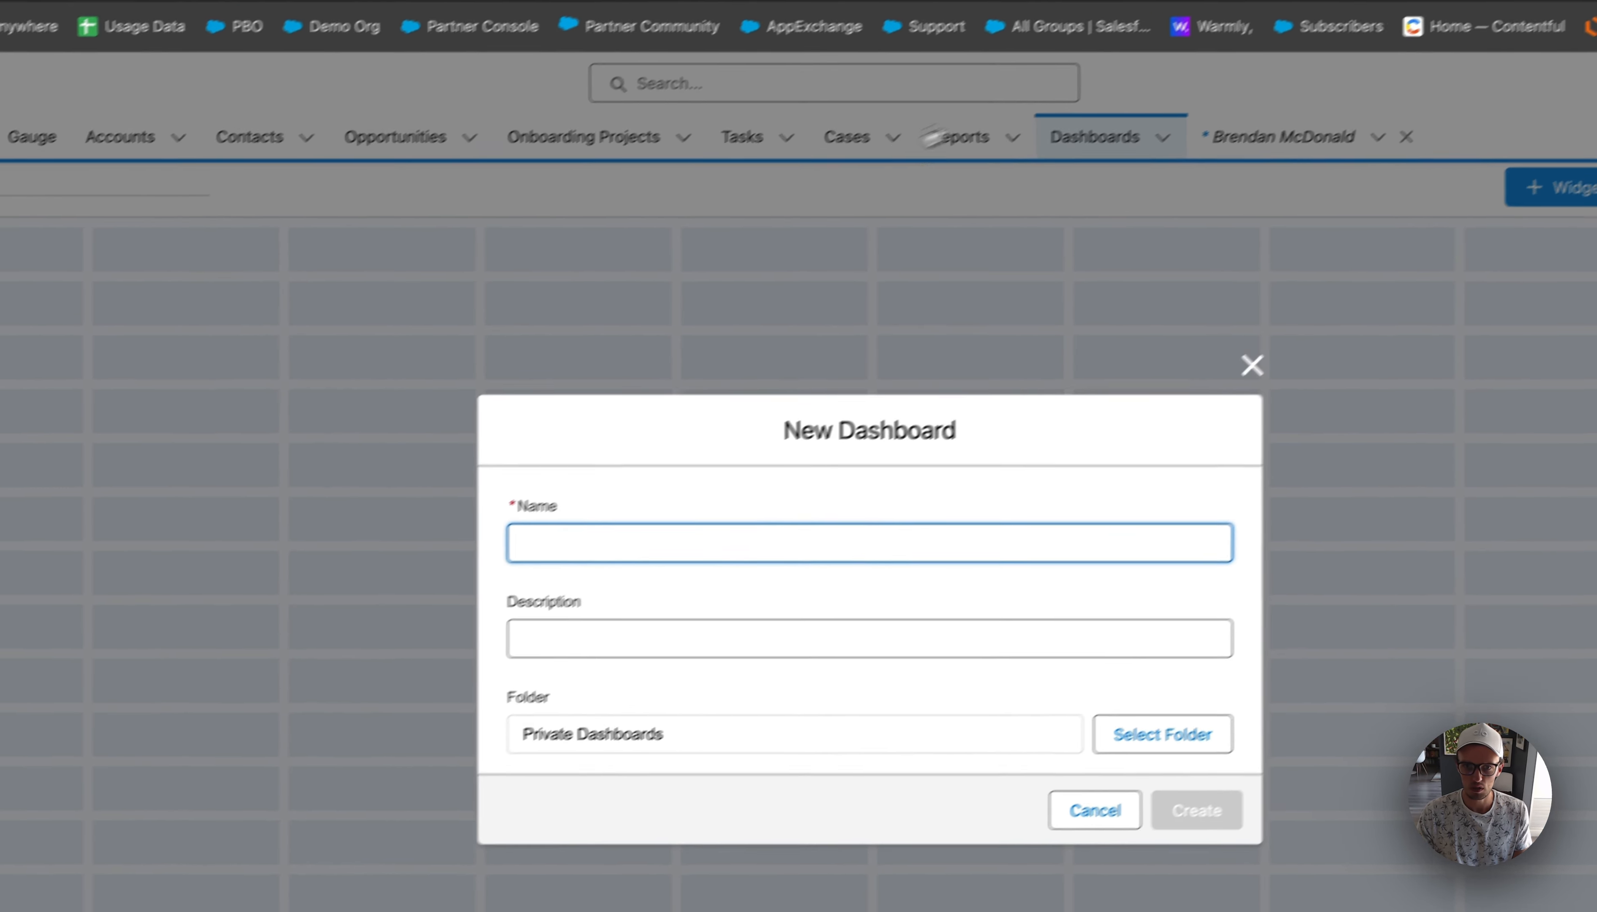
# Name the new dashboard "Onboarding Dashboard" and leave its description empty.
pyautogui.write('O')
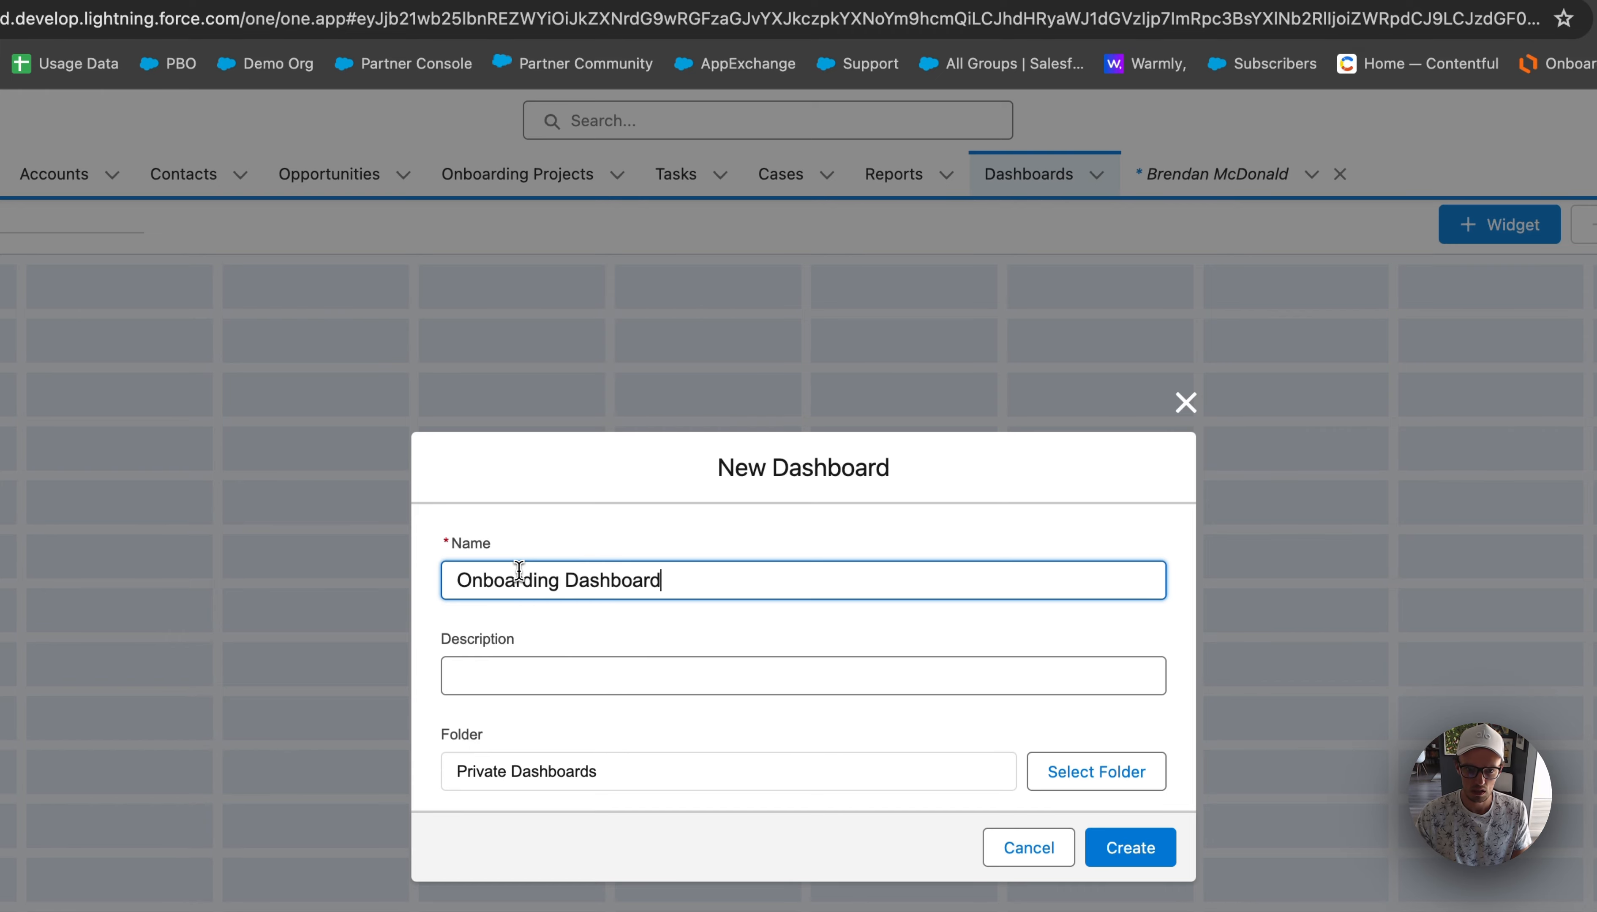
pyautogui.write('nboarding Dashboard')
pyautogui.click(538, 676)
# Create a new dashboard folder labelled "Onboarding Dashboard" while choosing where to store the dashboard.
pyautogui.click(1071, 773)
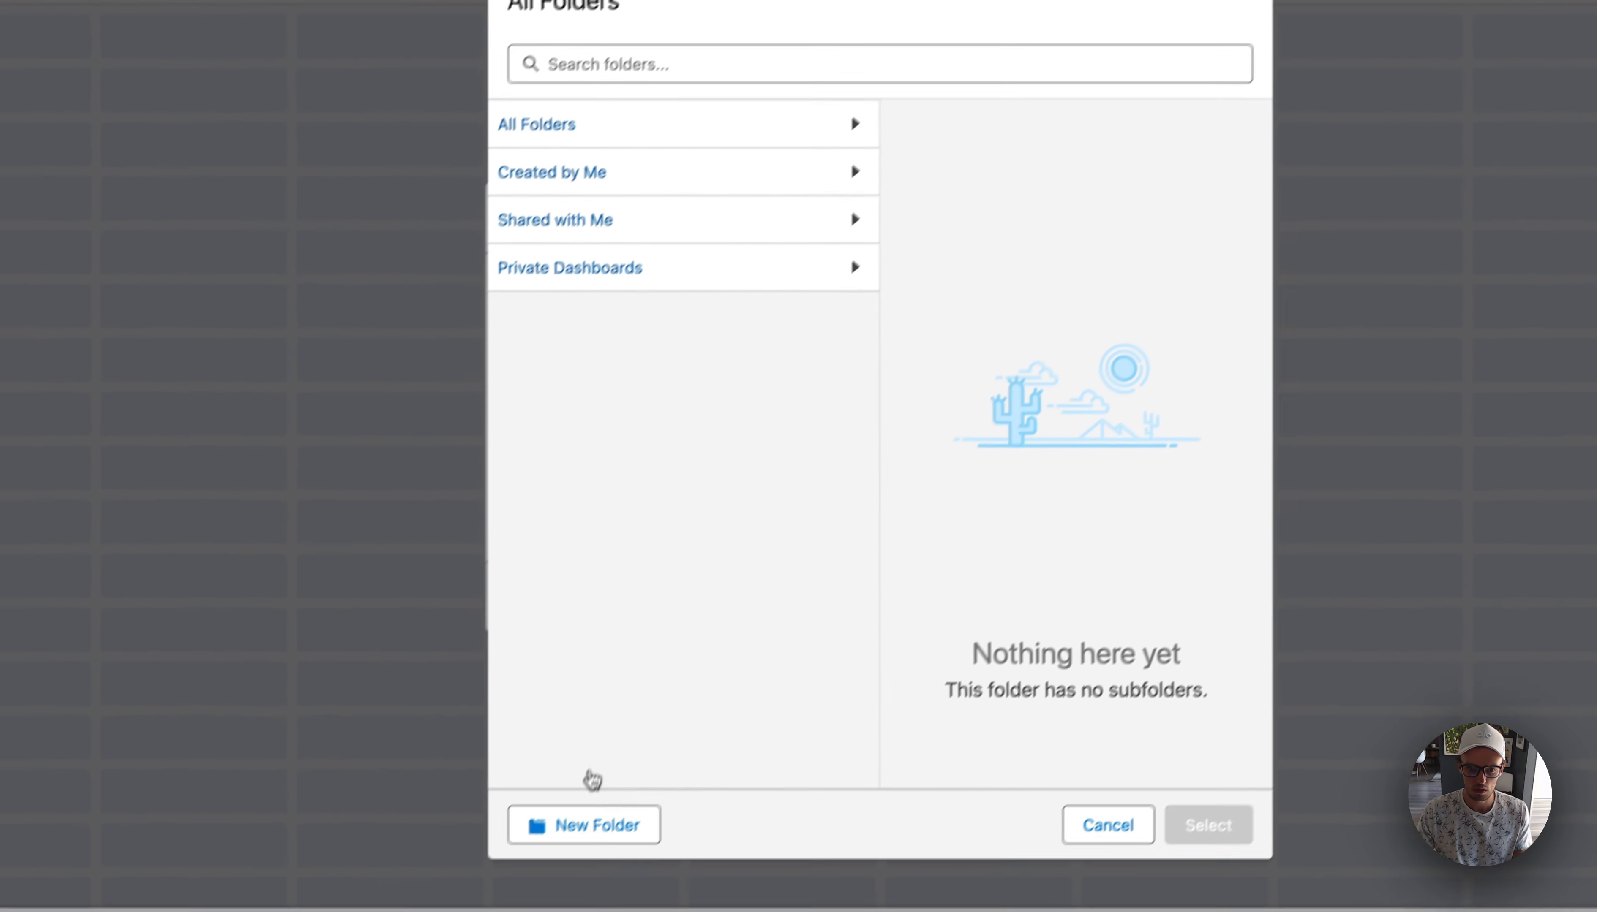
pyautogui.click(586, 824)
pyautogui.write('On')
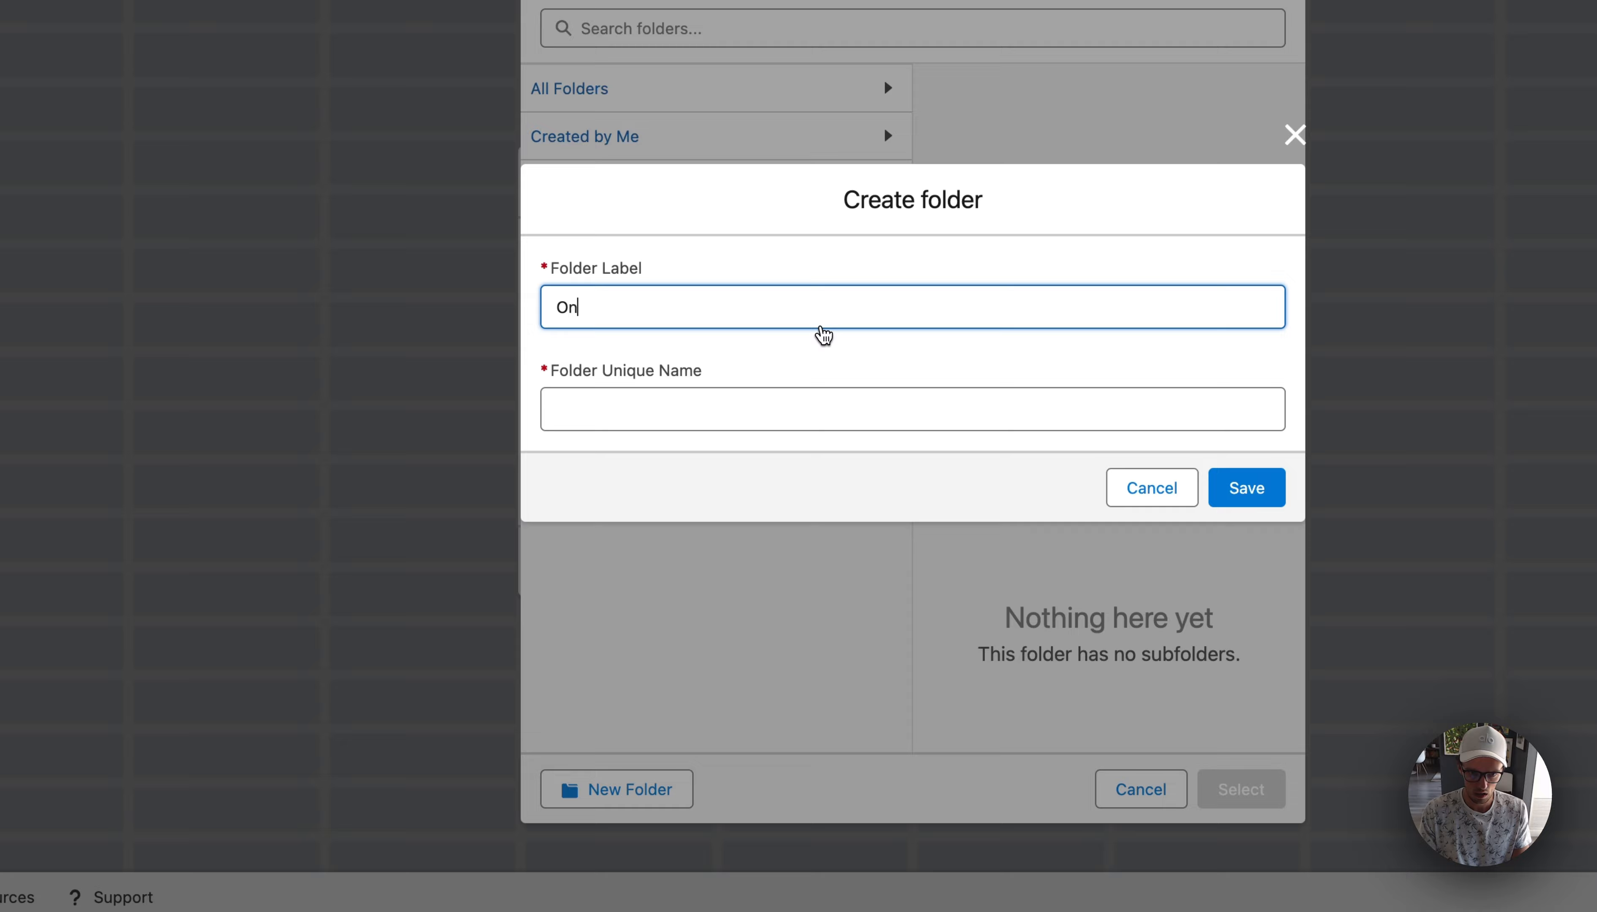
pyautogui.write('boarding Dashb')
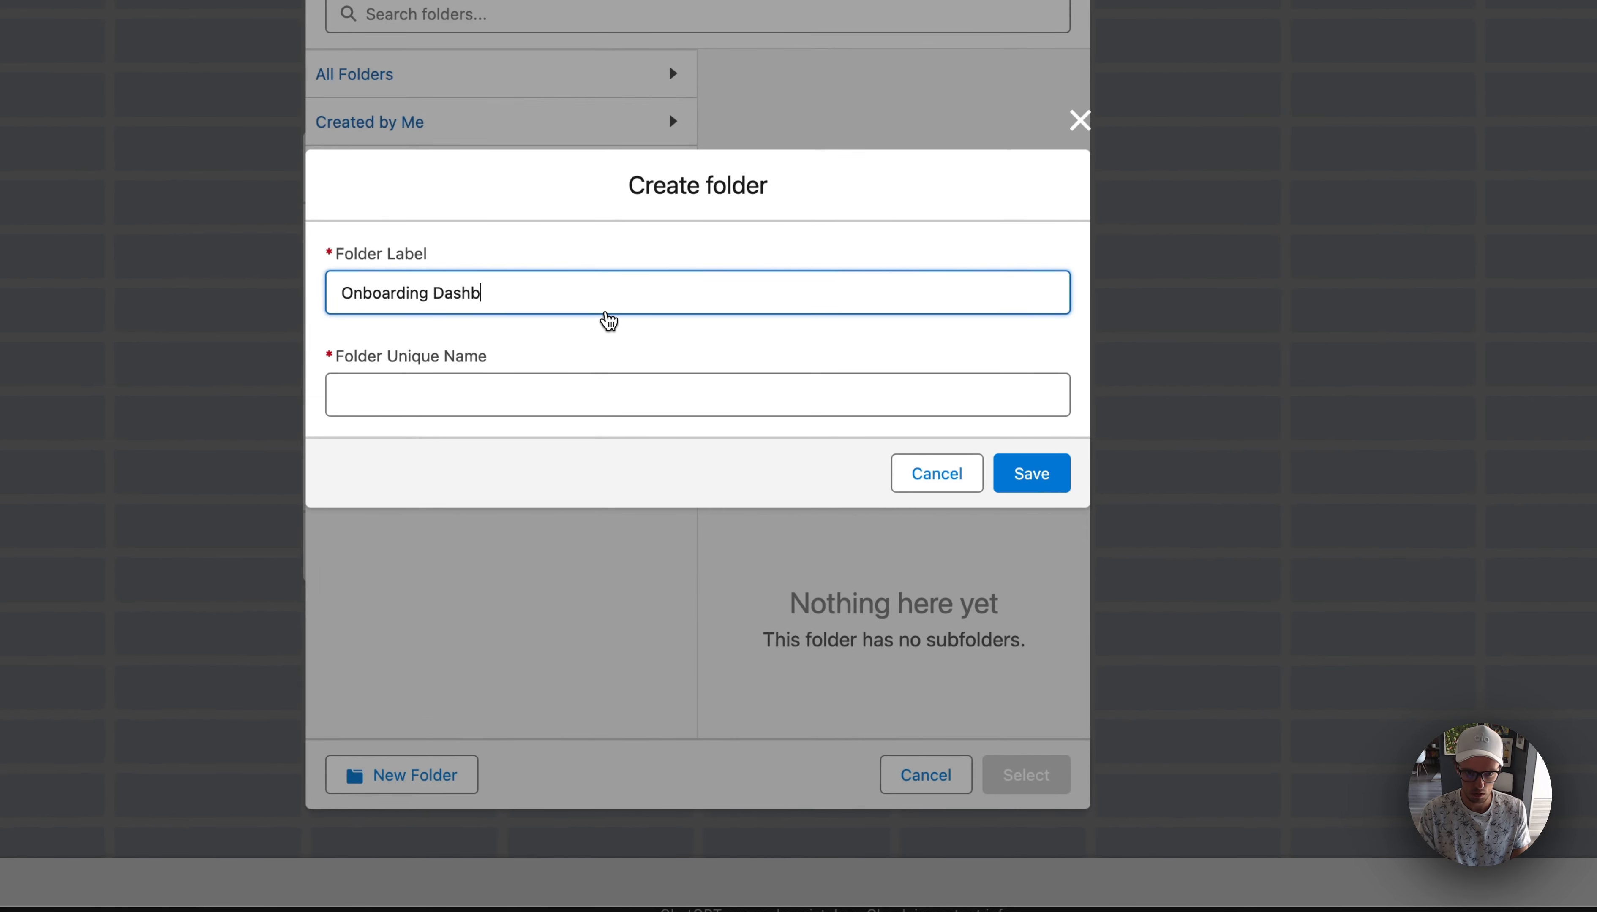
pyautogui.write('oard')
pyautogui.press('Tab')
pyautogui.press('Return')
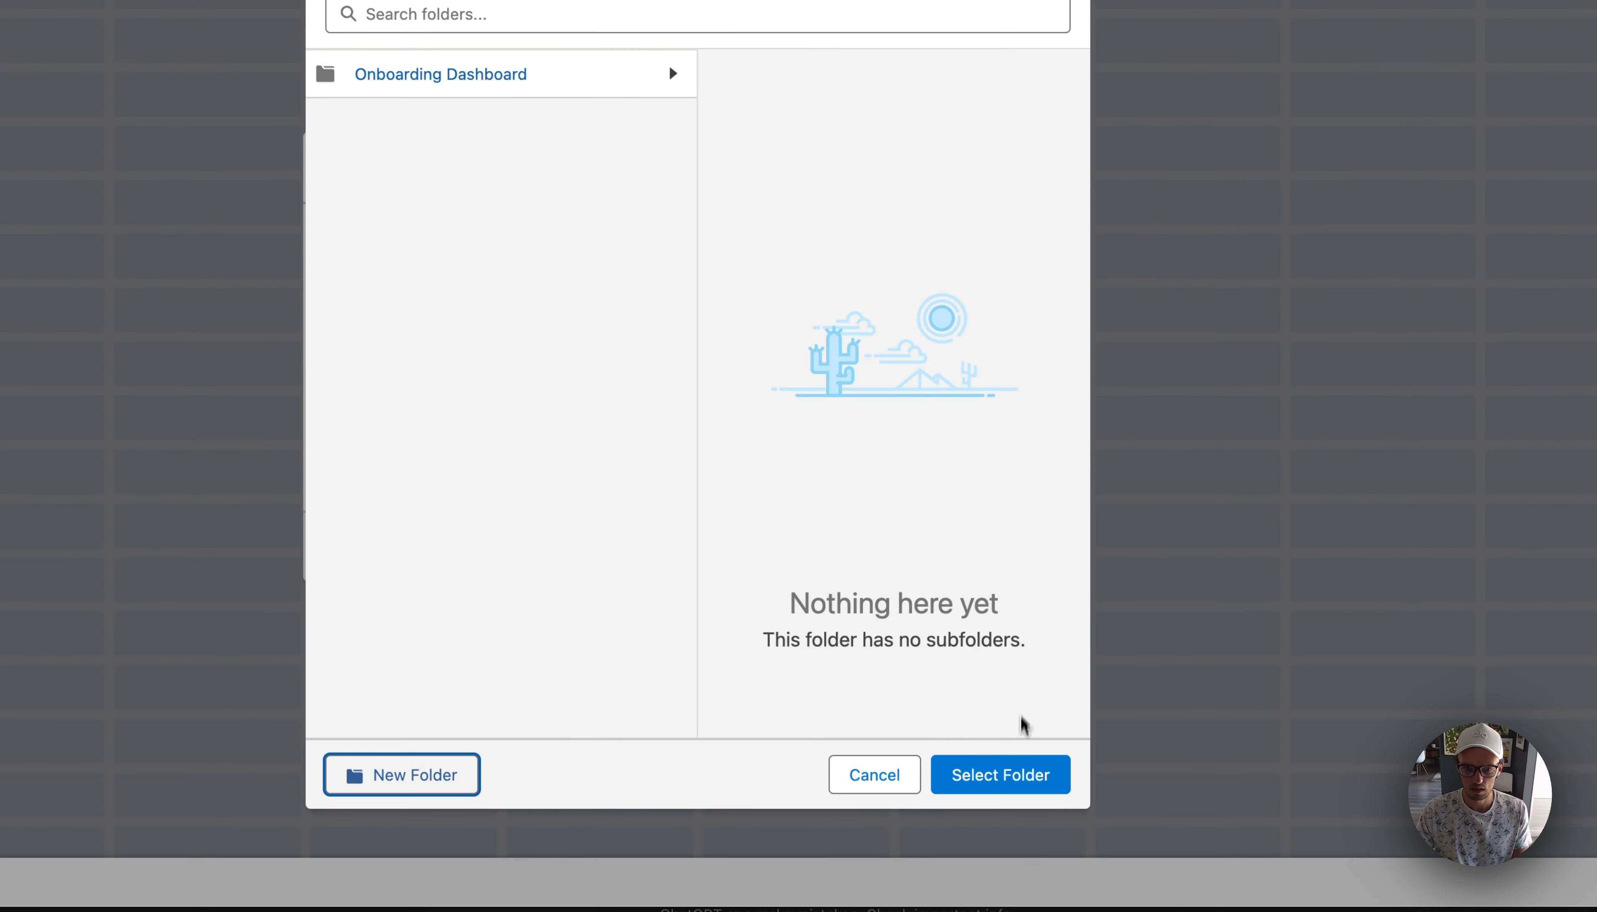
# Assign the Onboarding Dashboard folder to the new dashboard, then create and save the empty dashboard.
pyautogui.click(1005, 792)
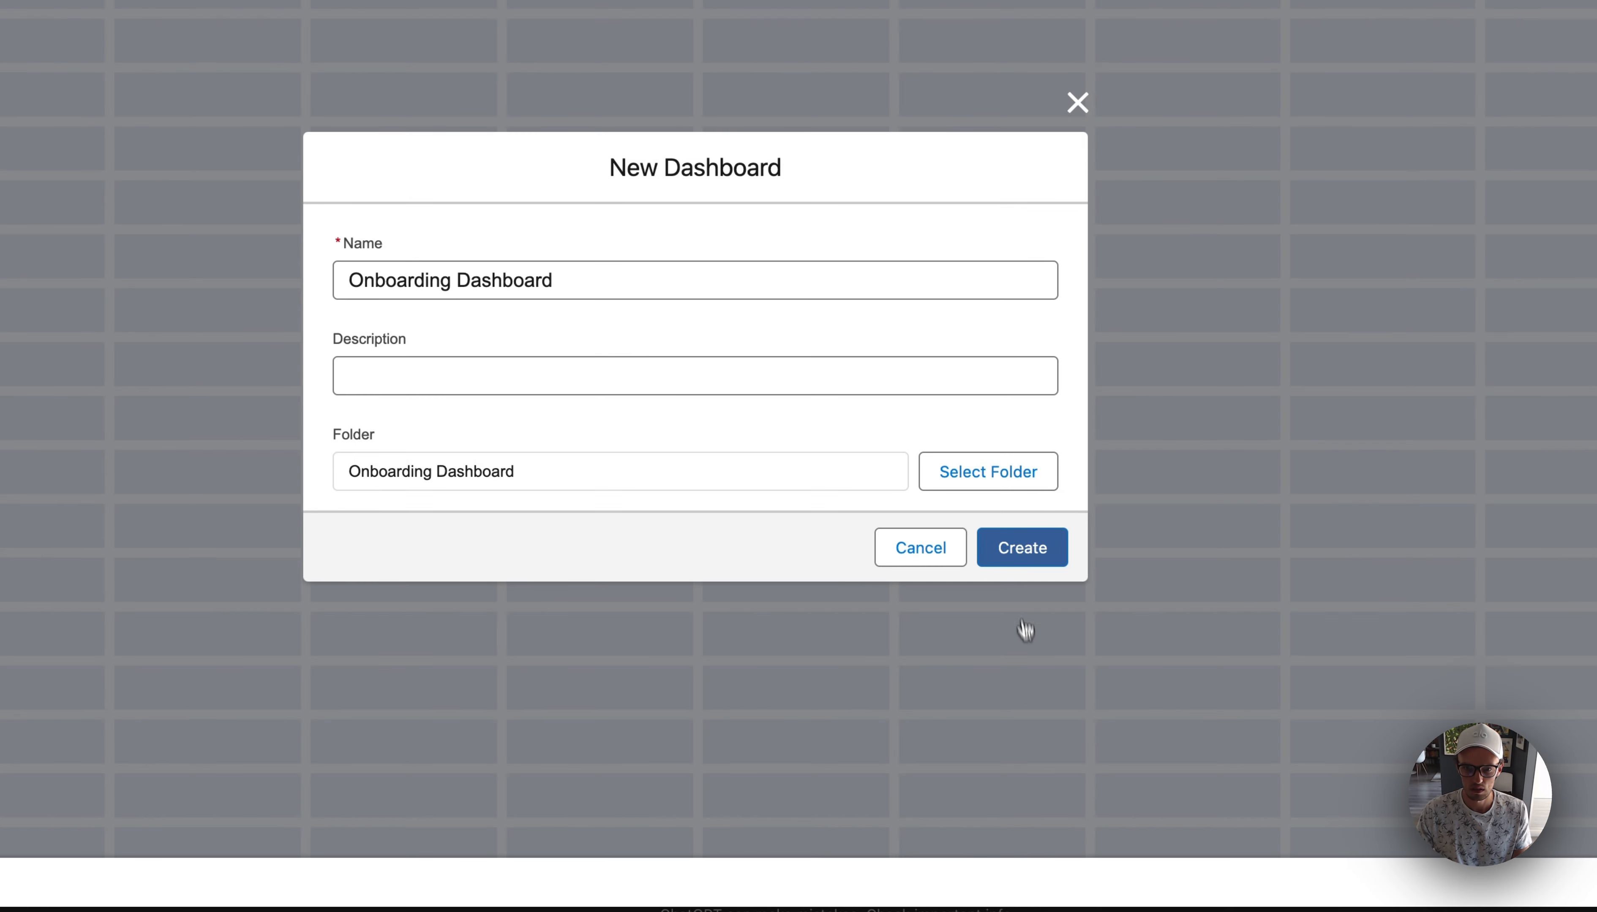
pyautogui.click(1019, 550)
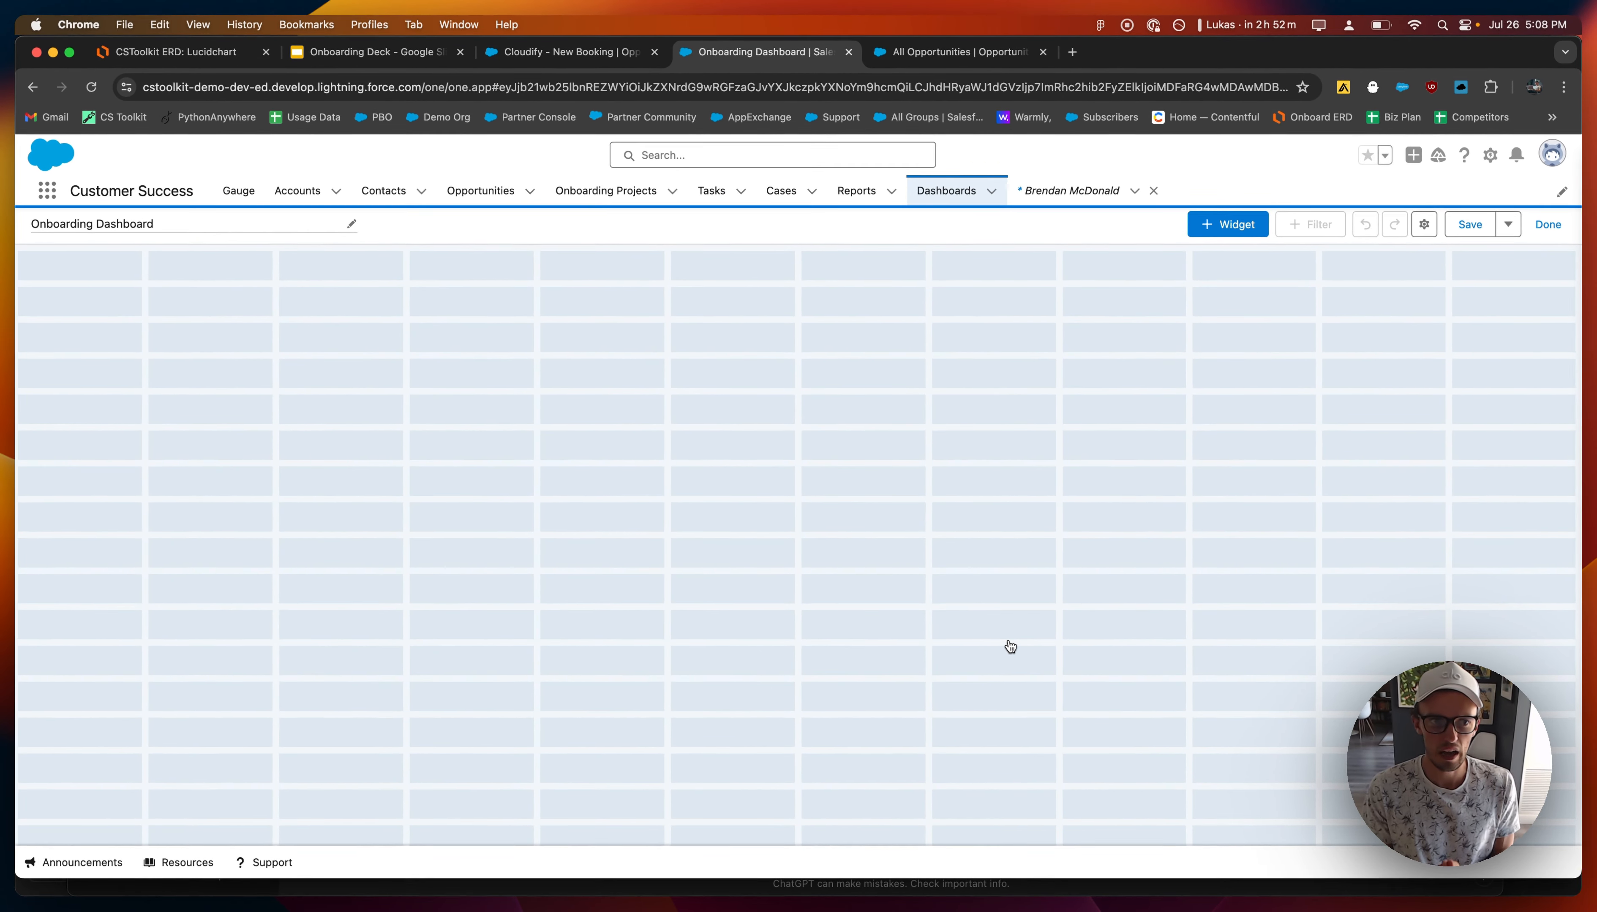
pyautogui.click(1470, 224)
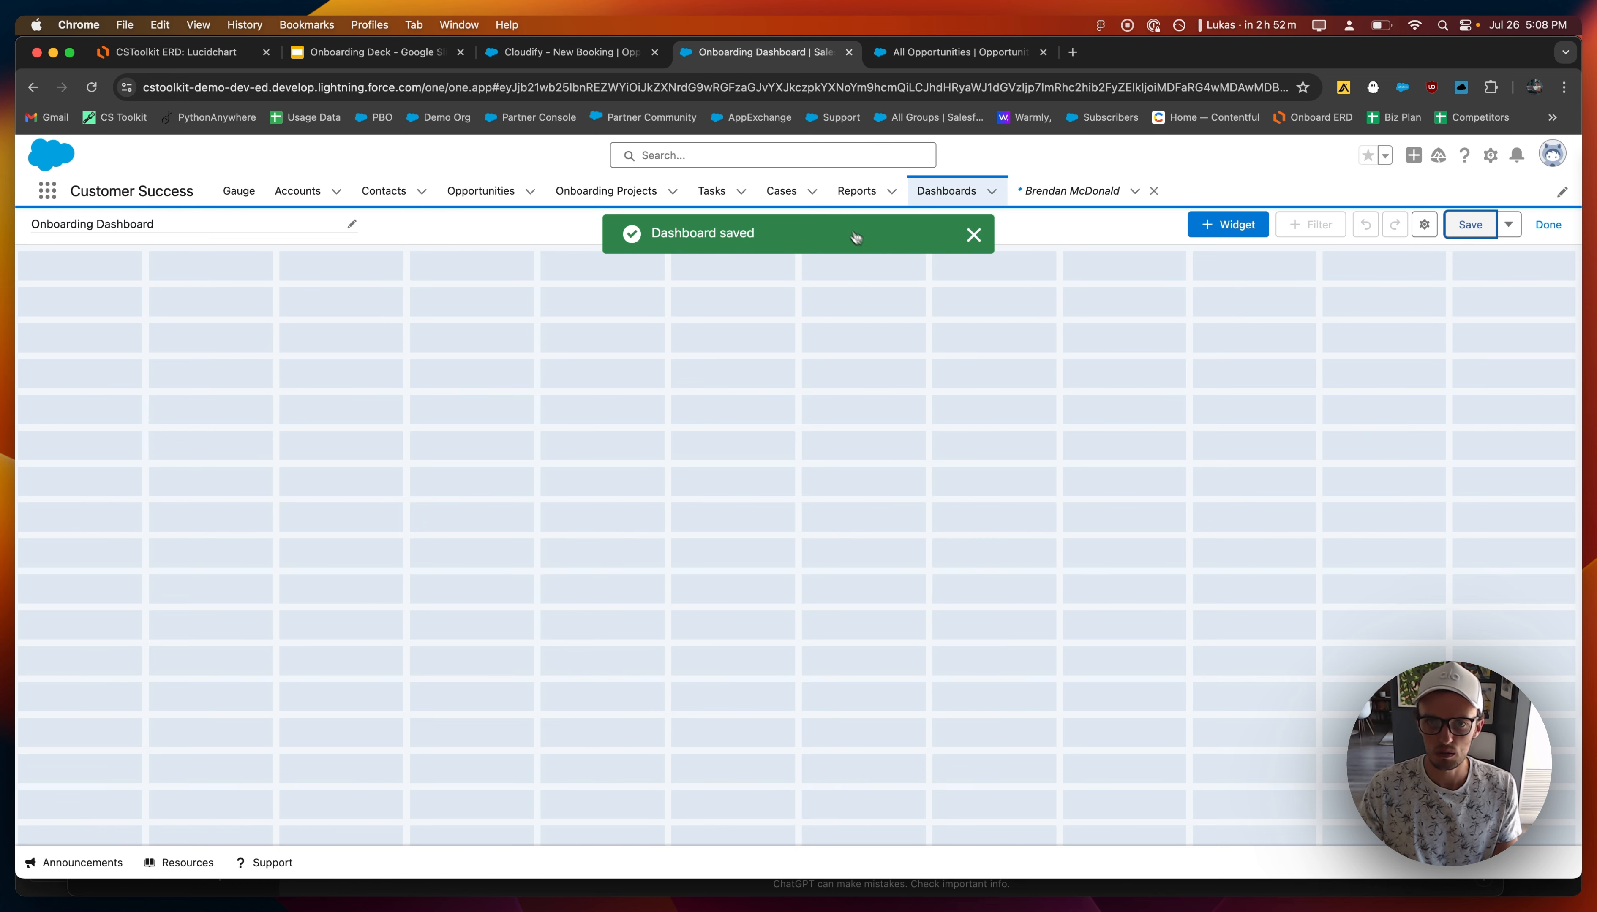
# Copy the name of the existing report "Likely Customers, Next 90 Days" and start a new report of the standard Opportunities type.
pyautogui.click(855, 196)
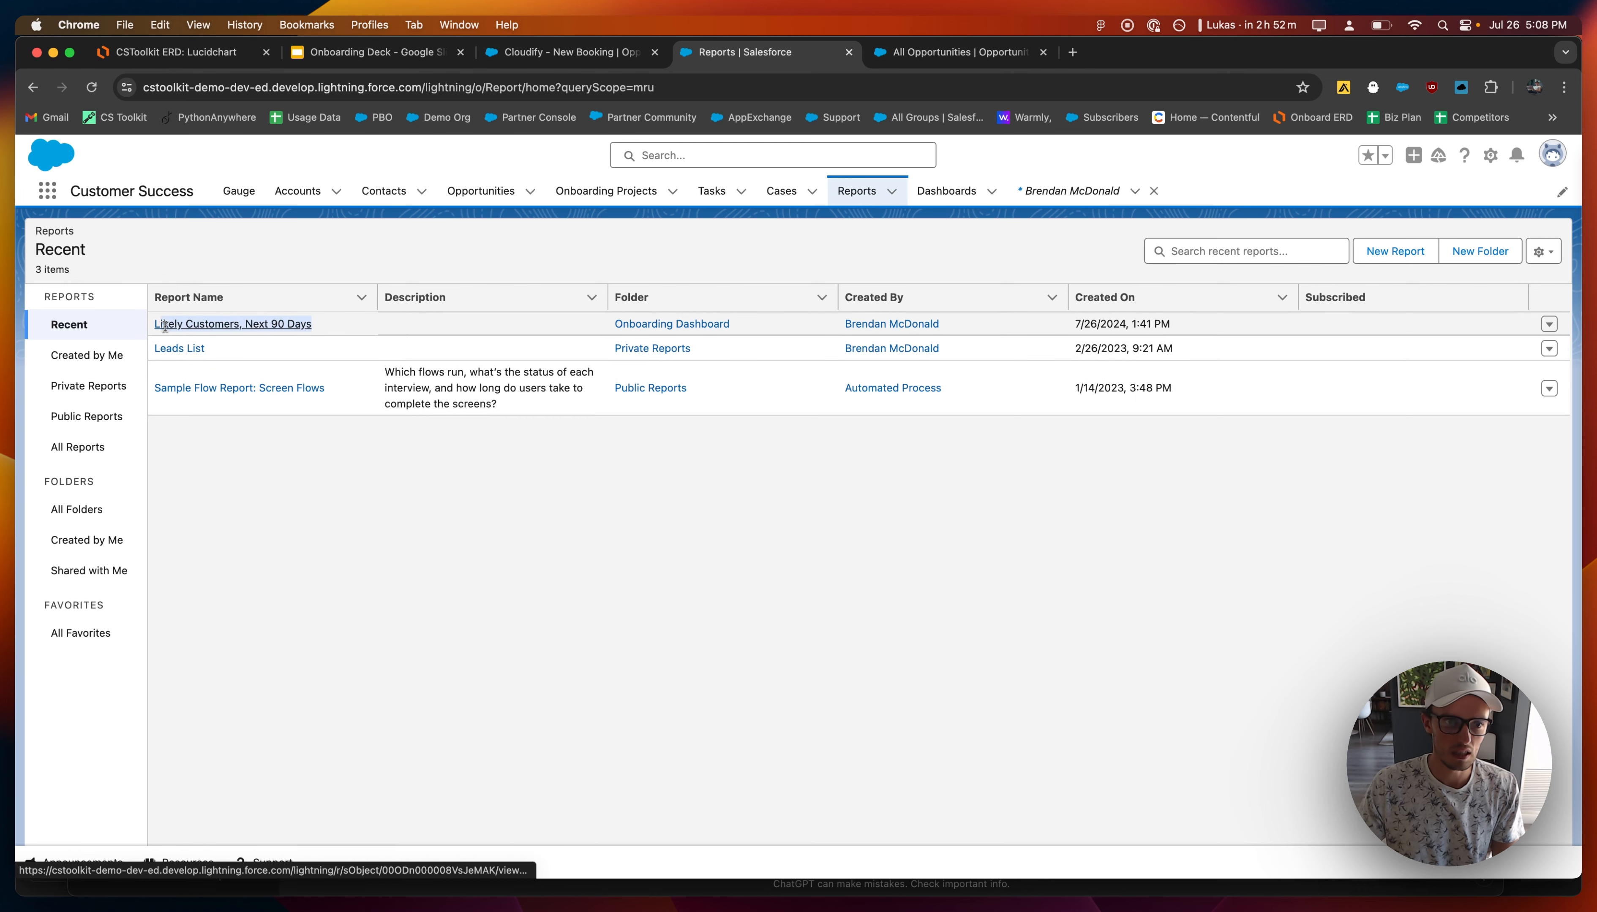
pyautogui.click(212, 326)
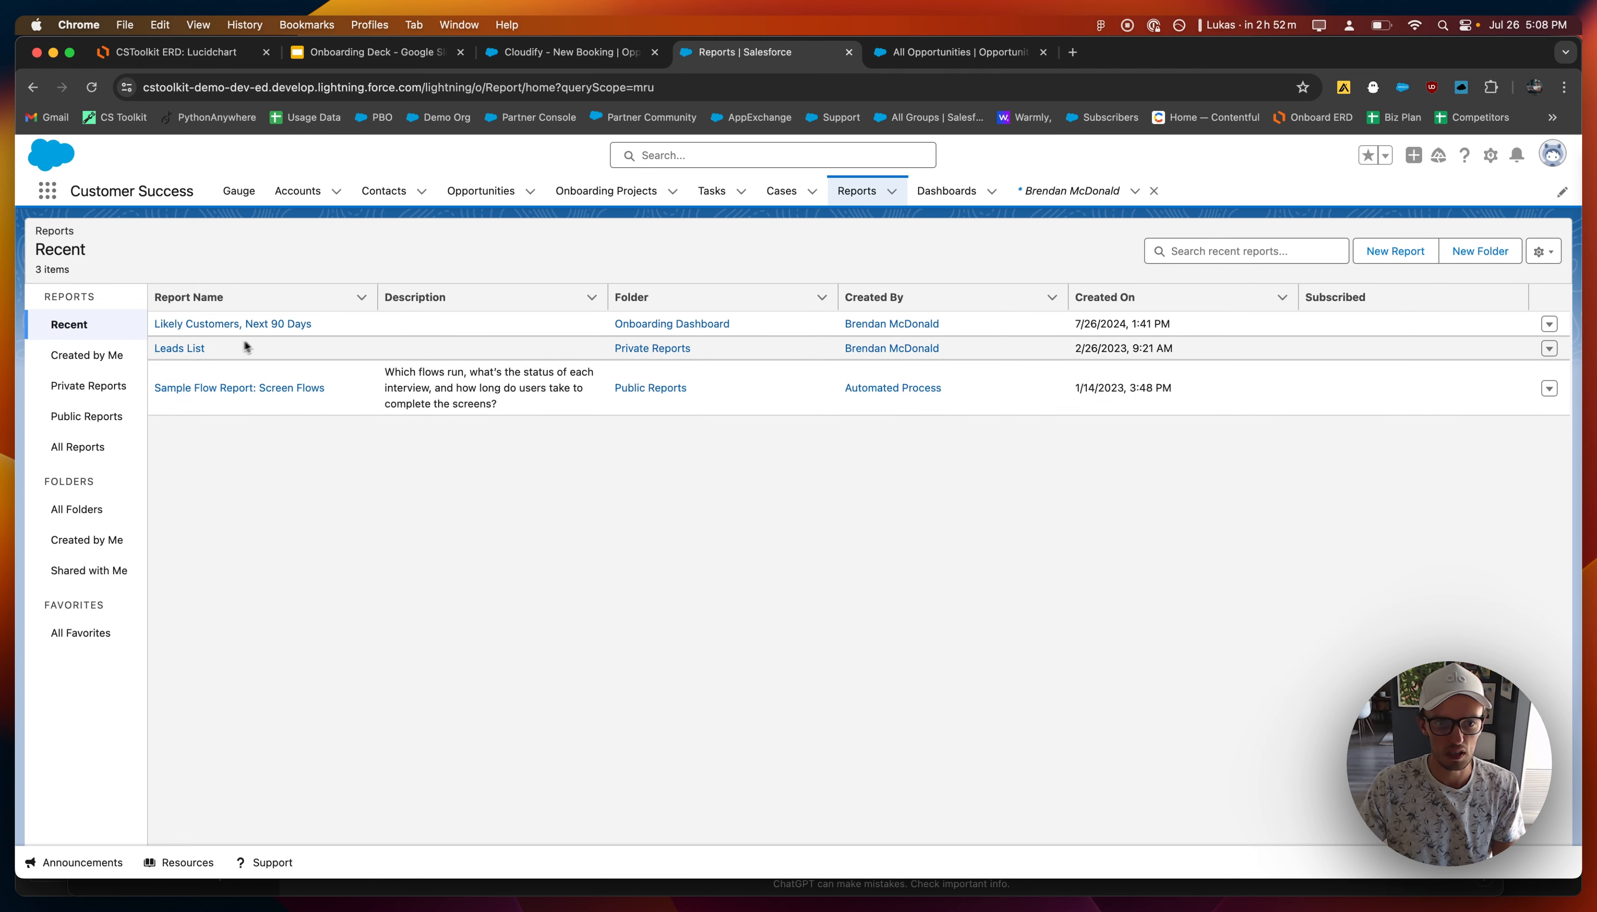
pyautogui.click(1394, 254)
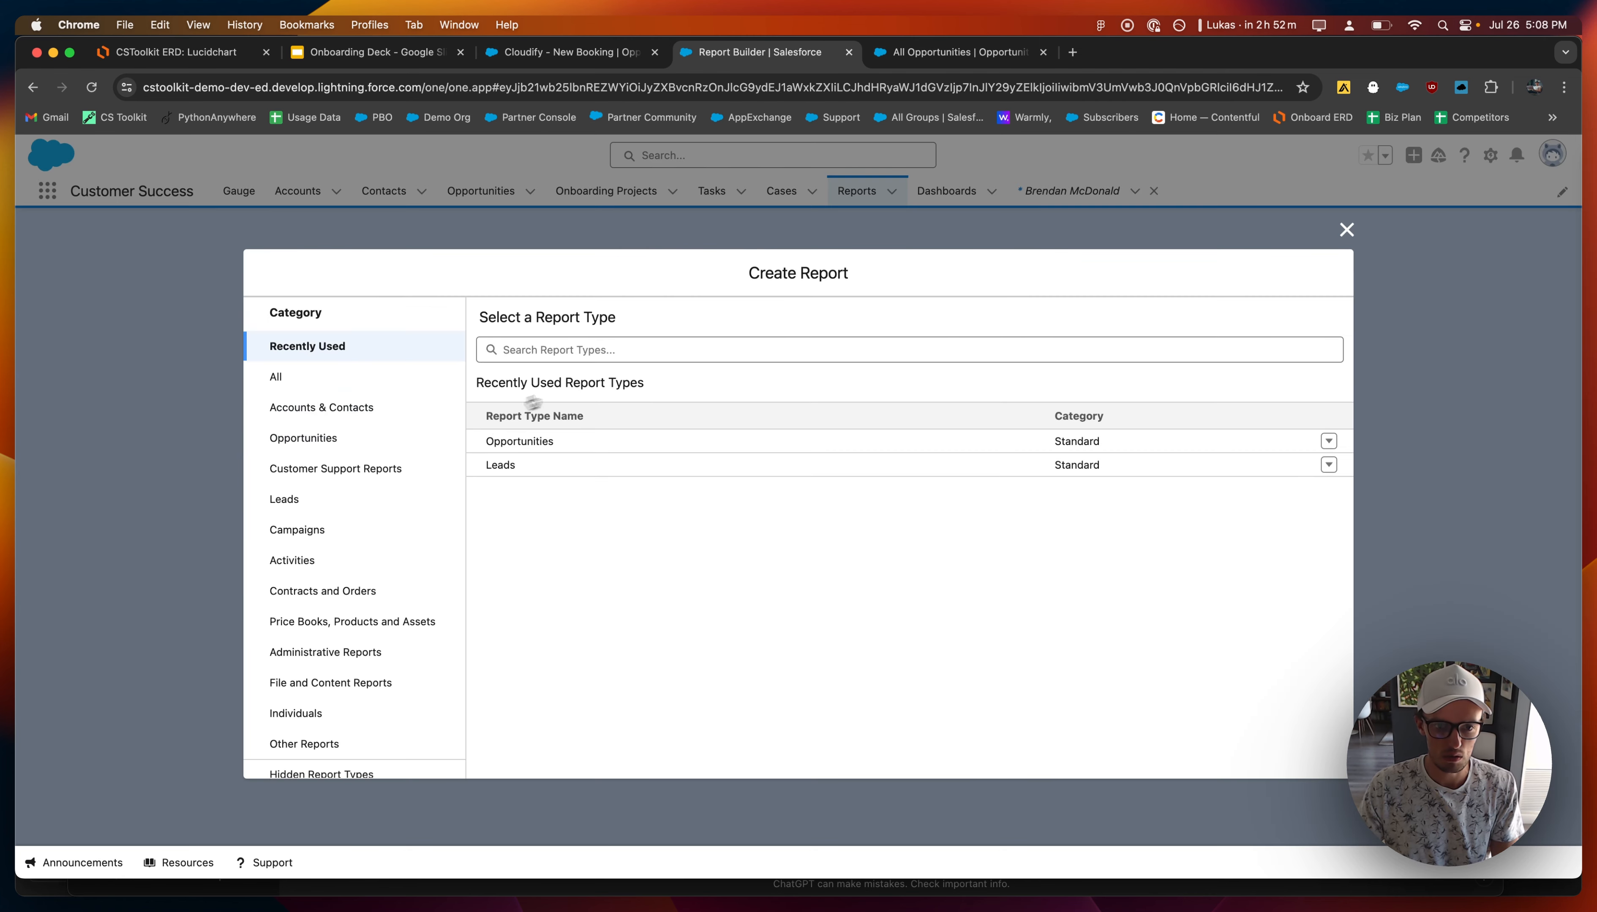
pyautogui.click(315, 448)
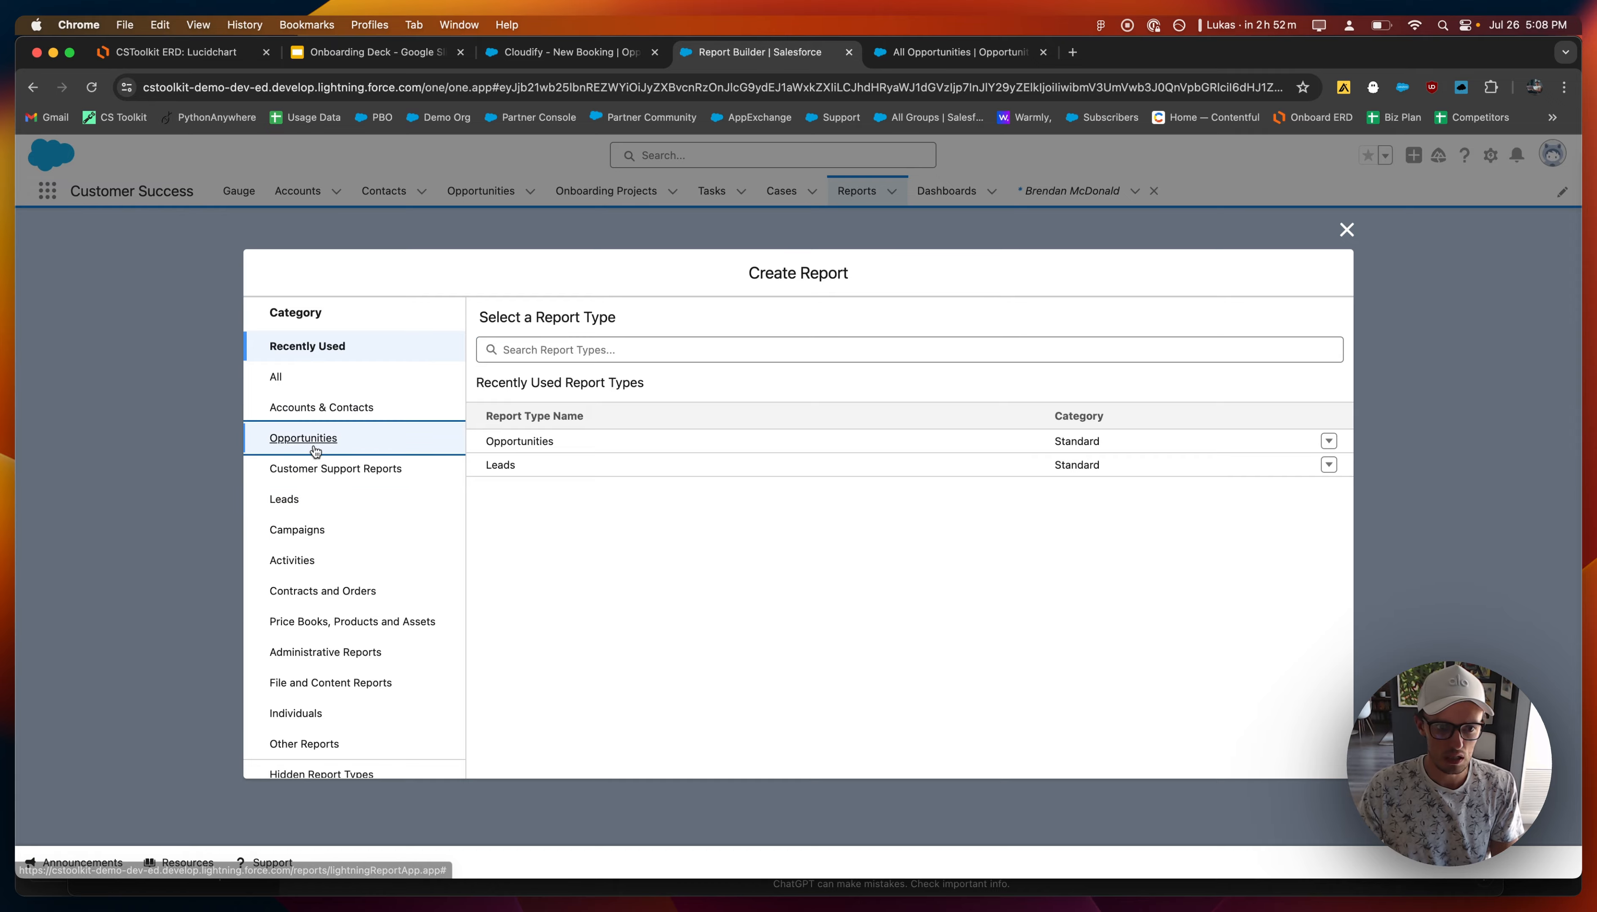
pyautogui.click(1328, 412)
pyautogui.click(1207, 435)
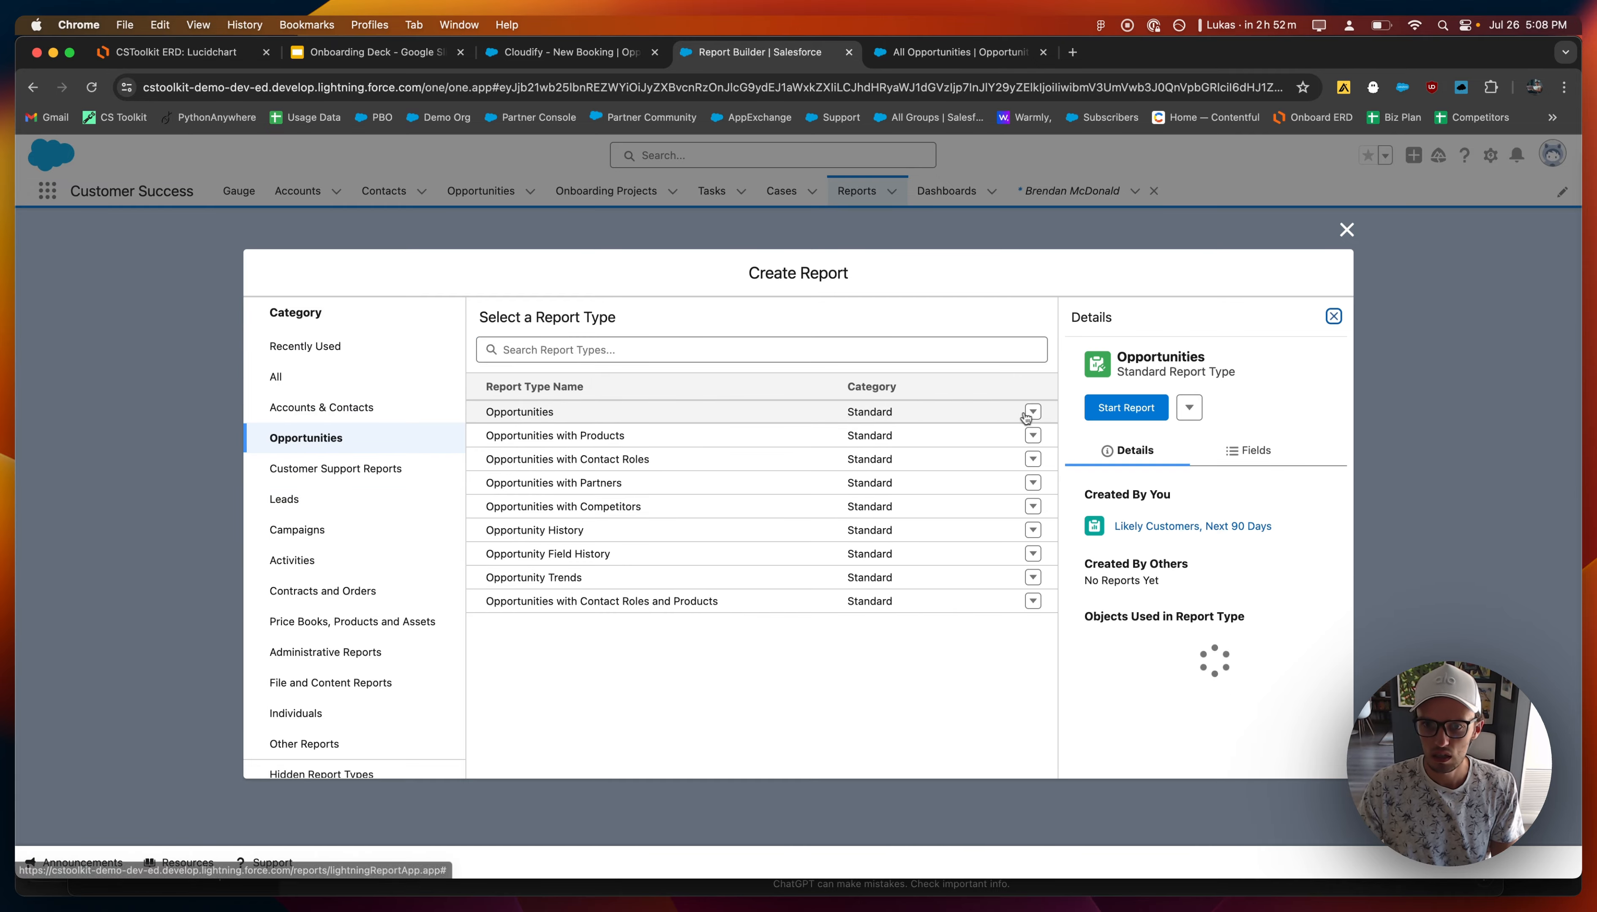
pyautogui.click(1127, 407)
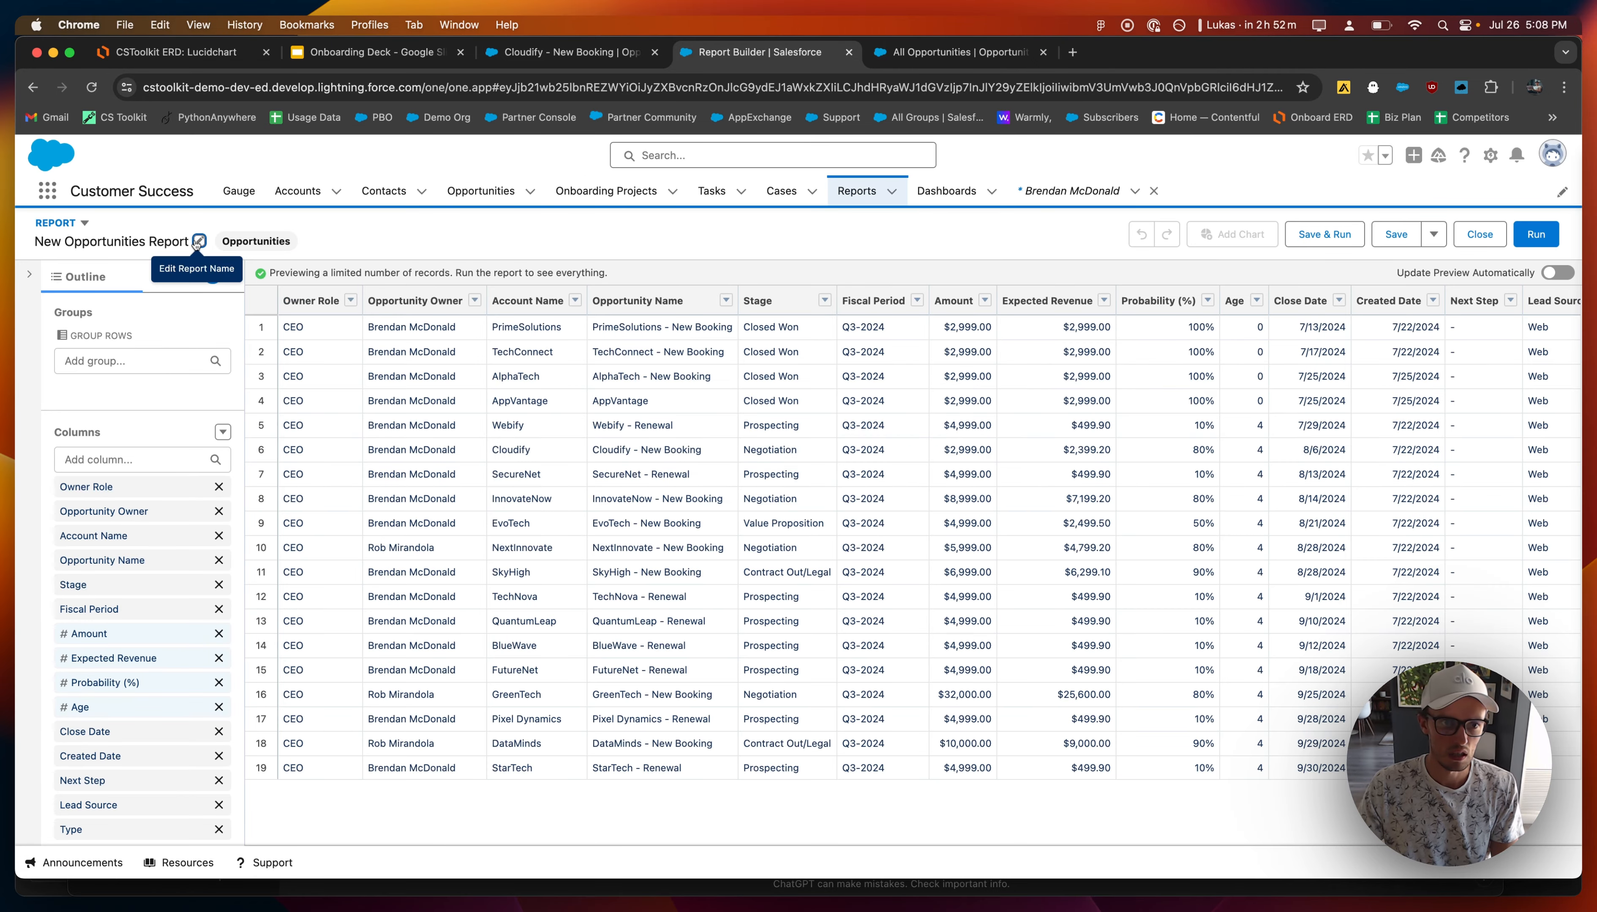
# Rename the new opportunities report to "Likely Customers, Next 90 Days".
pyautogui.click(197, 245)
pyautogui.write('Likely Customers, Next 90 Days')
pyautogui.click(466, 242)
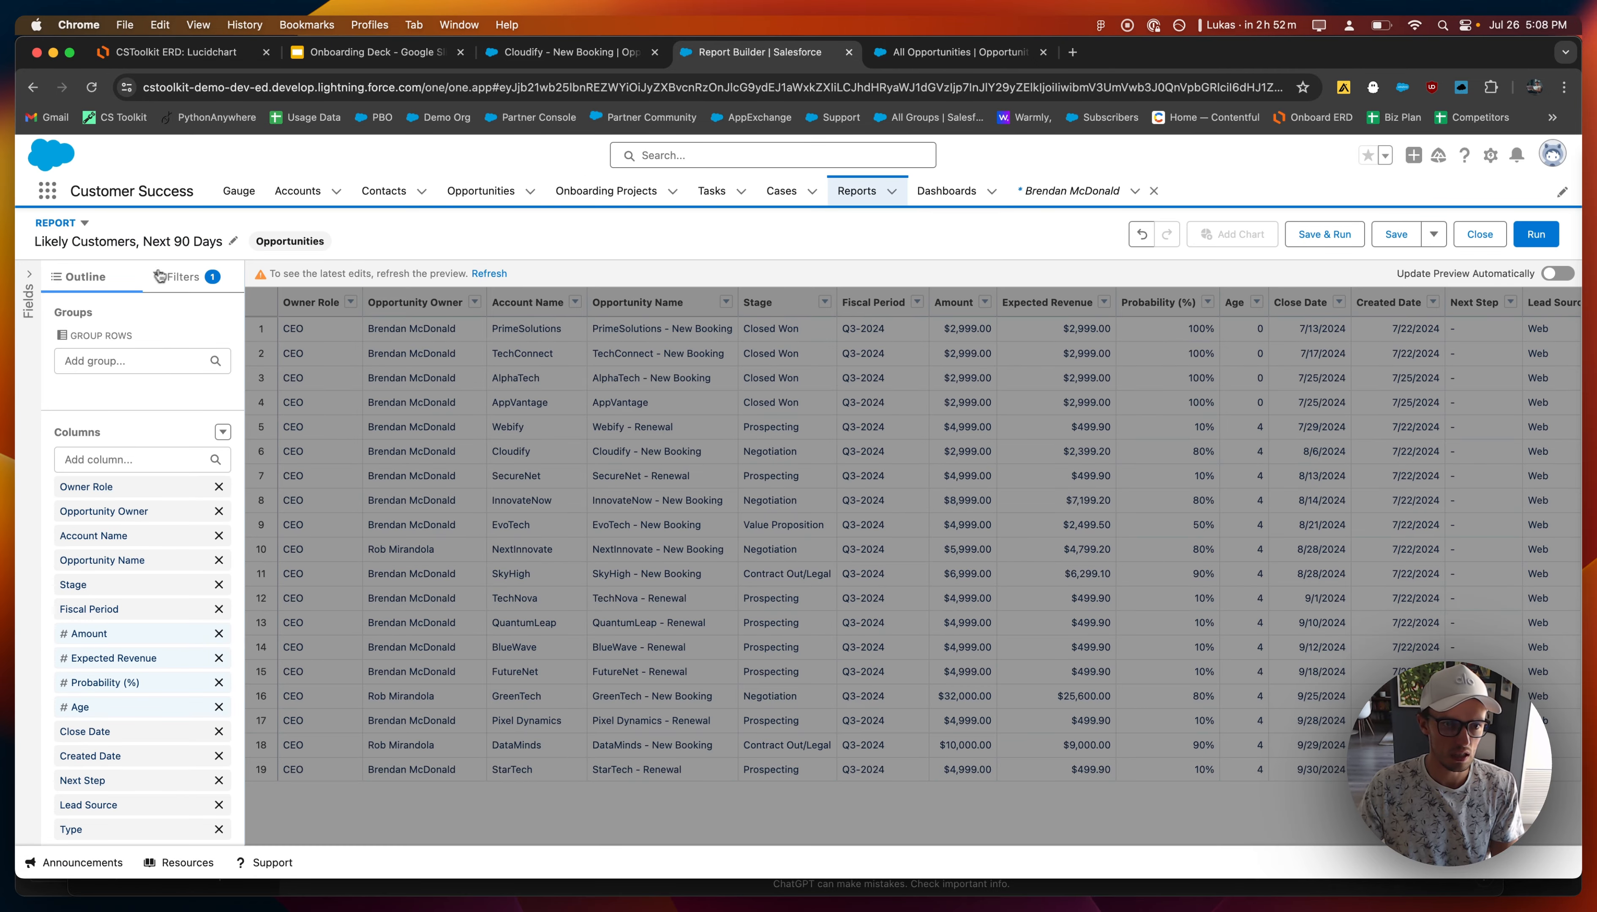
# Set the report's Close Date filter range to Next 90 Days.
pyautogui.click(159, 277)
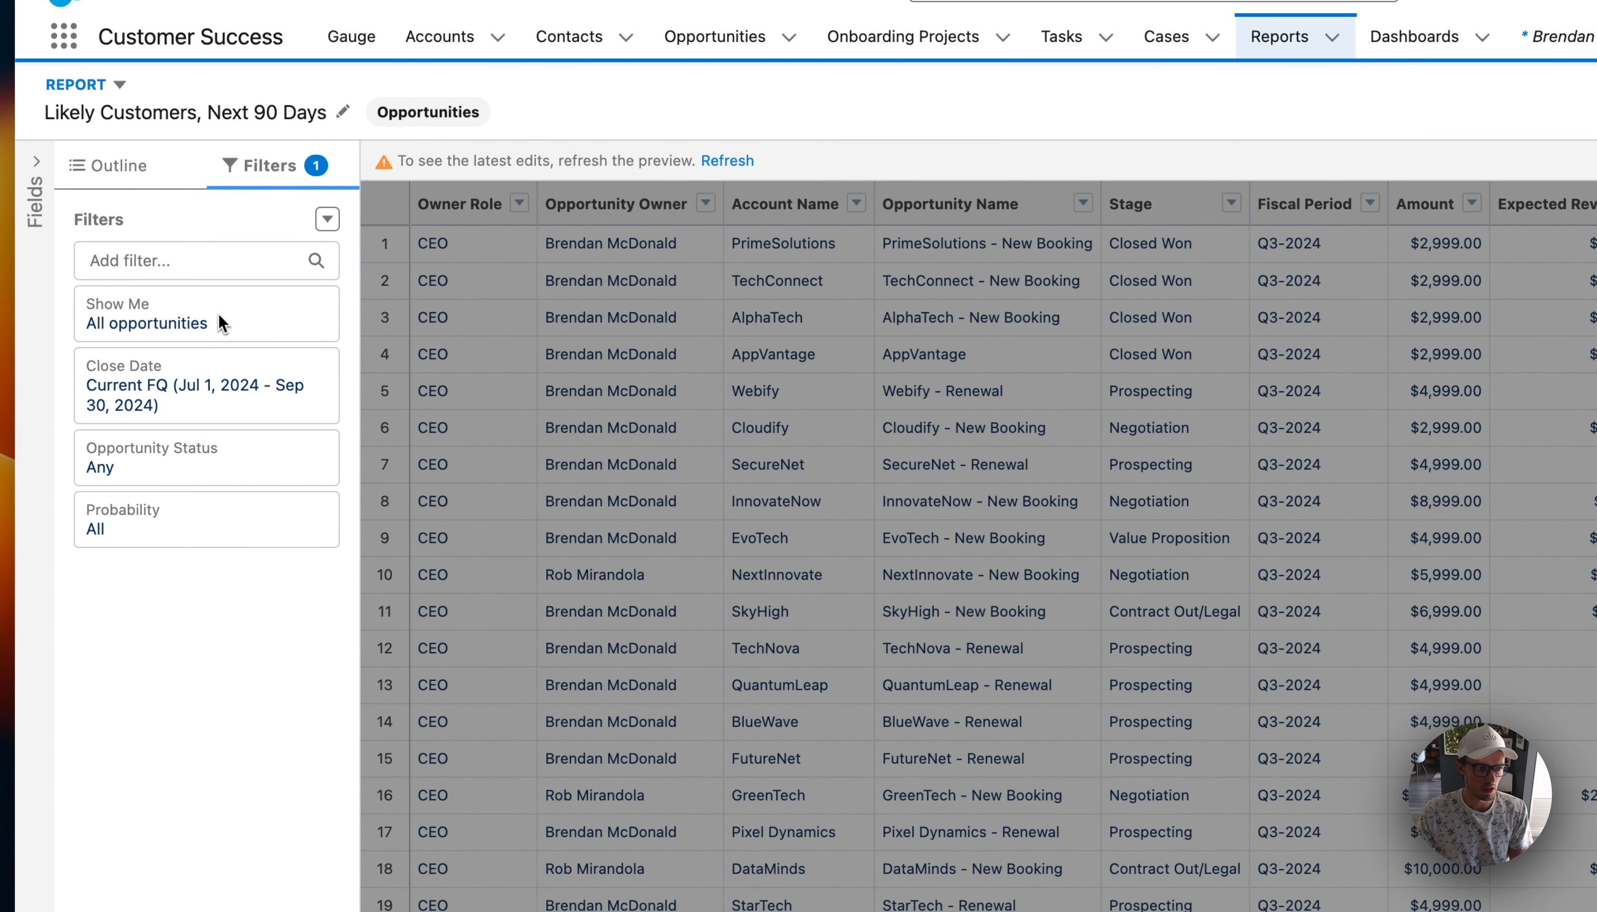
pyautogui.click(214, 389)
pyautogui.click(545, 425)
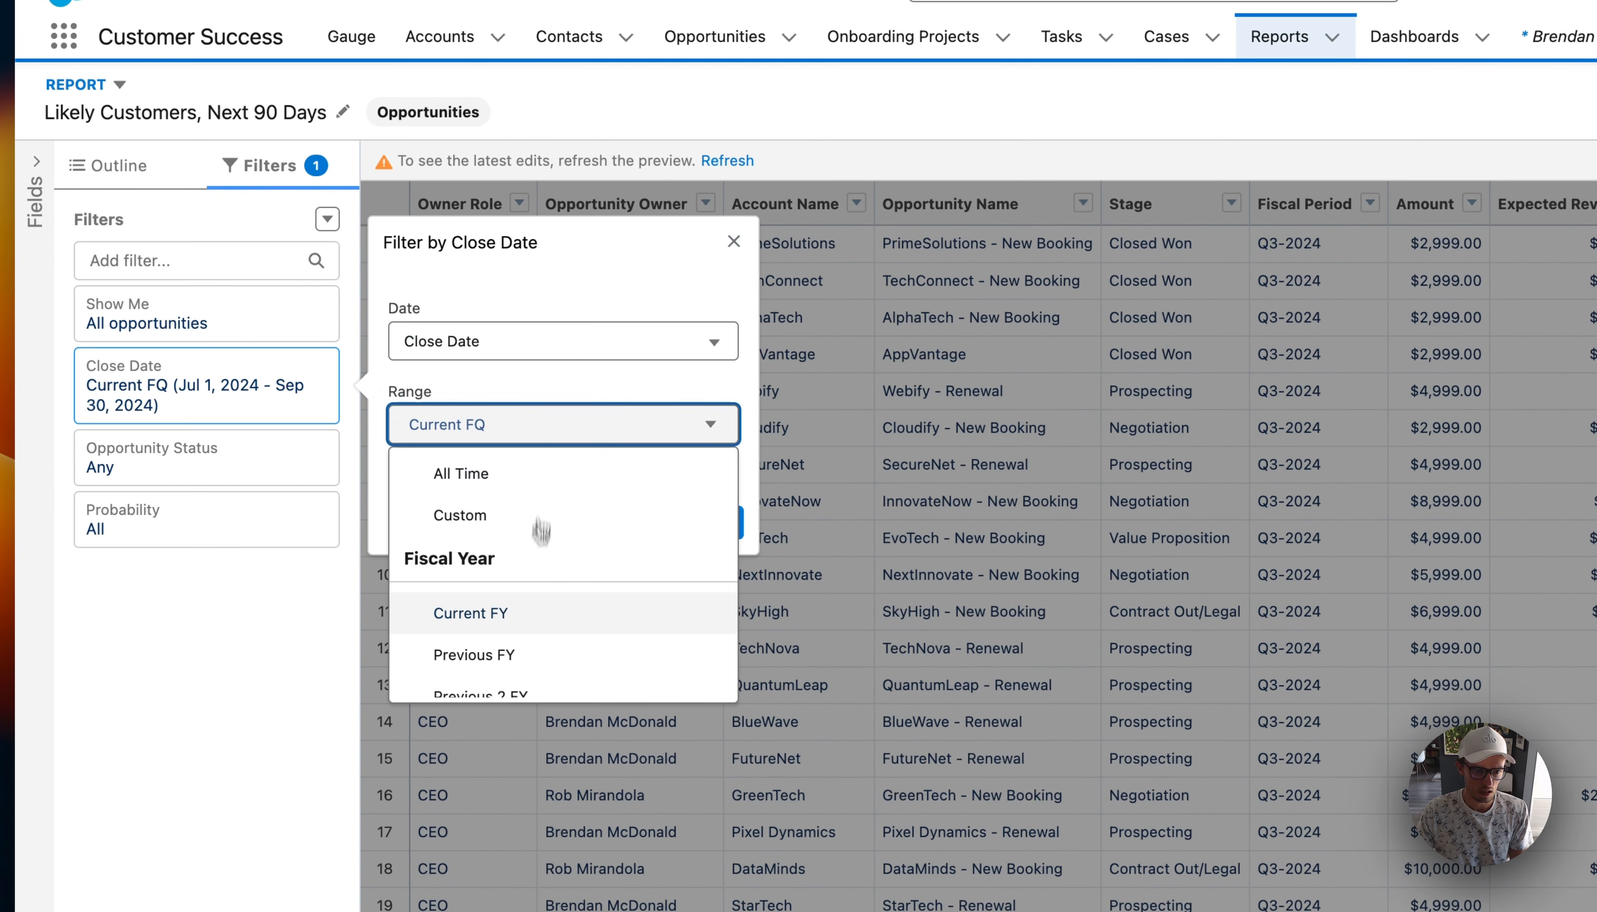
pyautogui.scroll(-10, 540, 530)
pyautogui.click(528, 613)
pyautogui.click(696, 523)
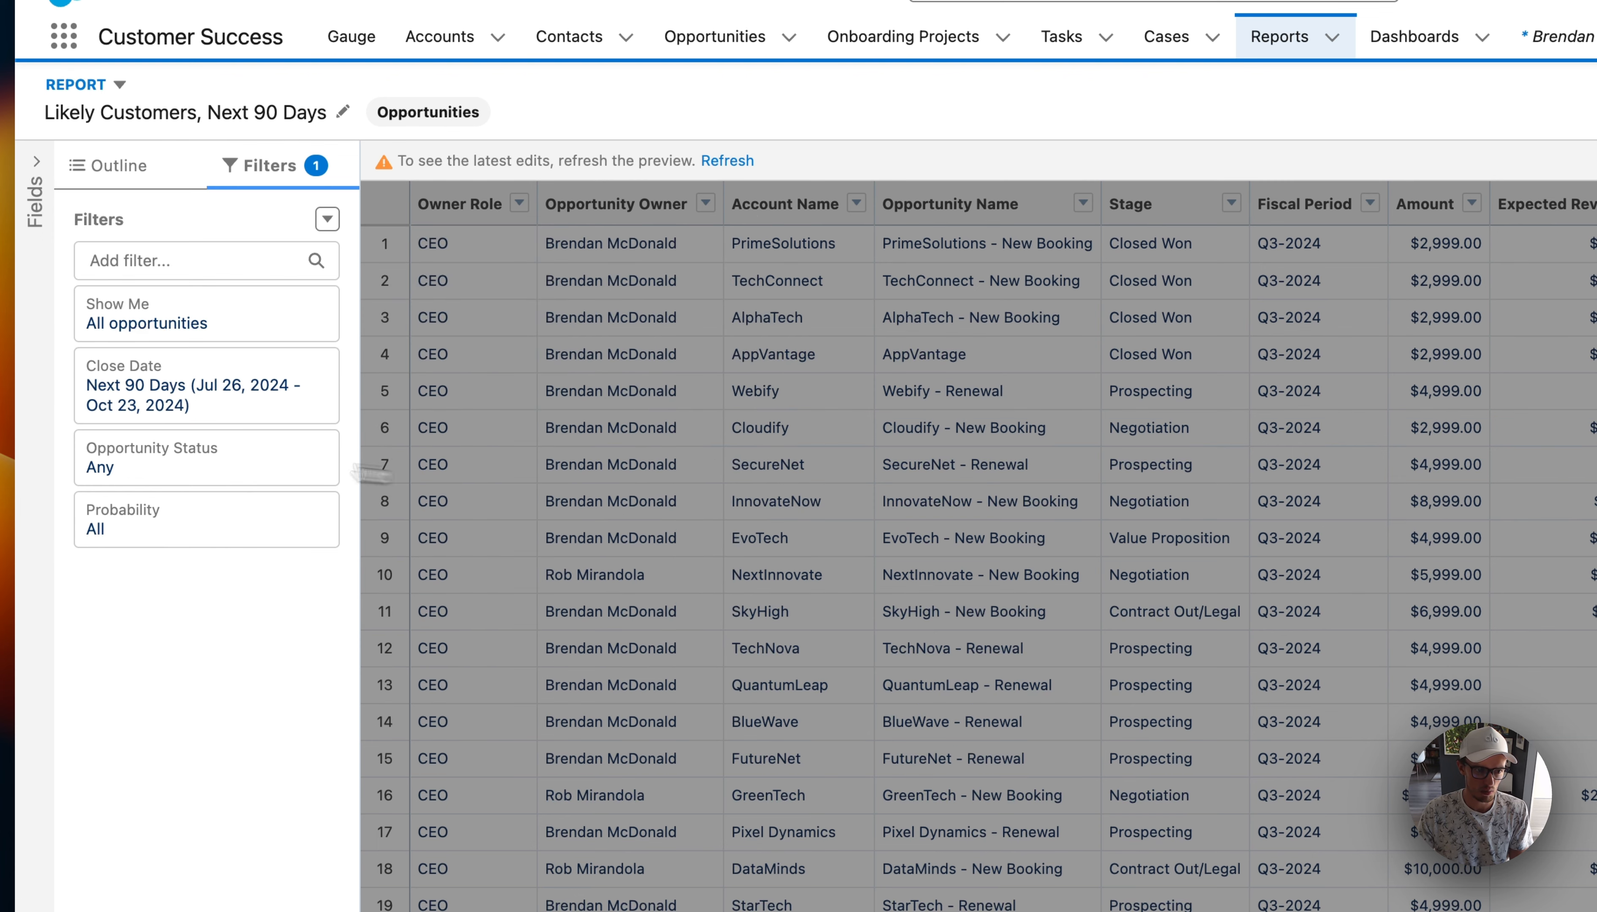
# Add a Stage filter that equals Contract Out/Legal or Negotiation.
pyautogui.click(201, 260)
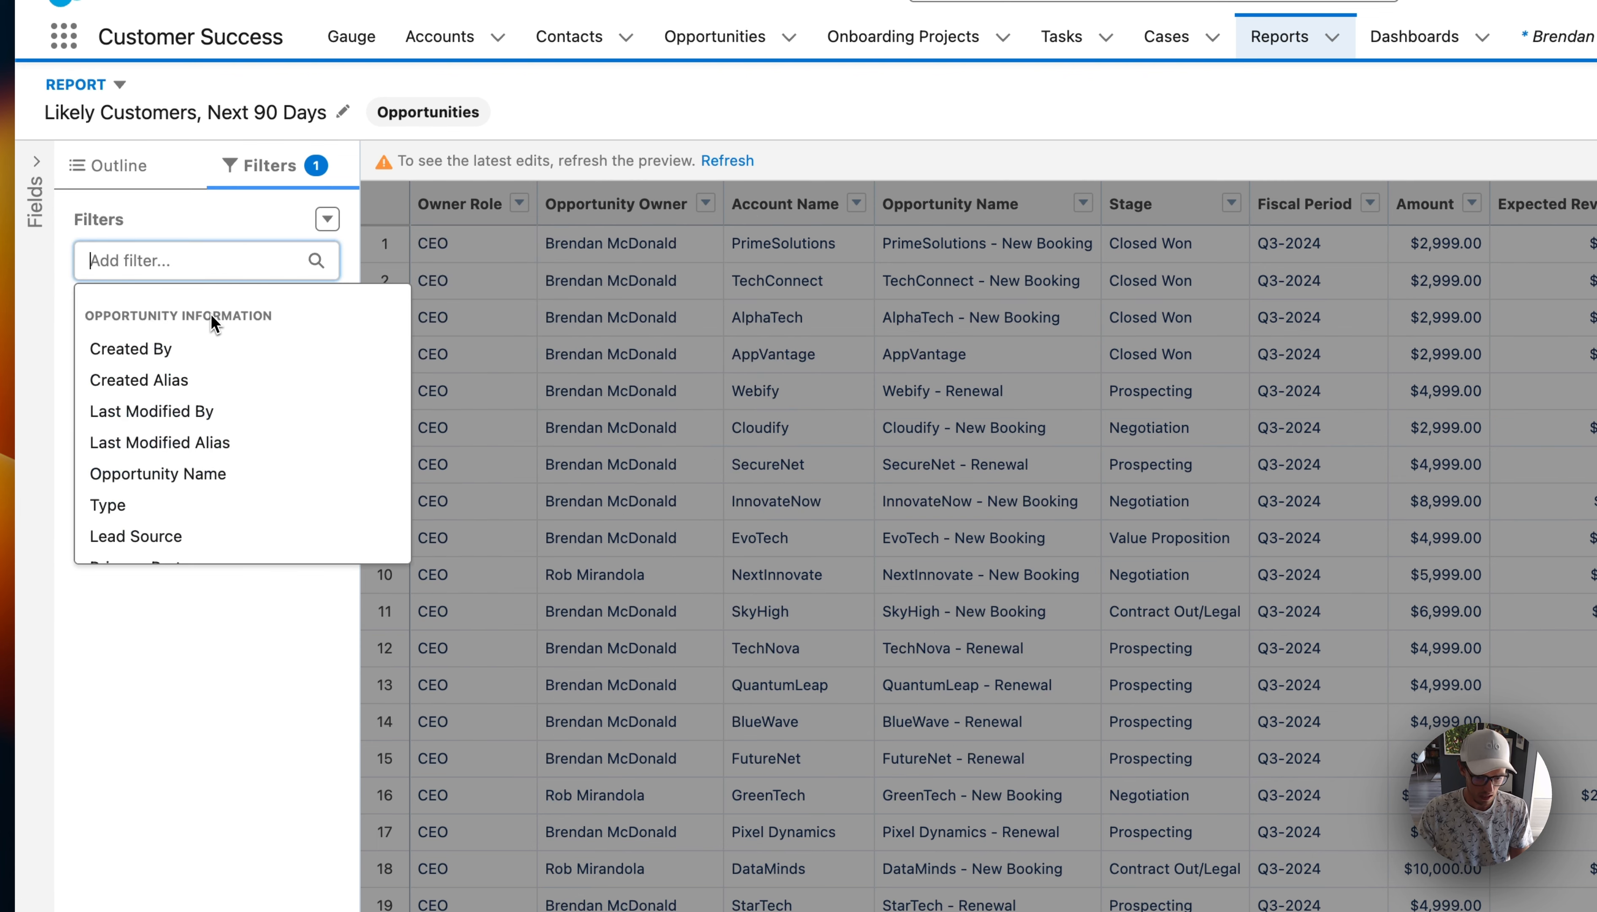
pyautogui.write('stage')
pyautogui.click(173, 389)
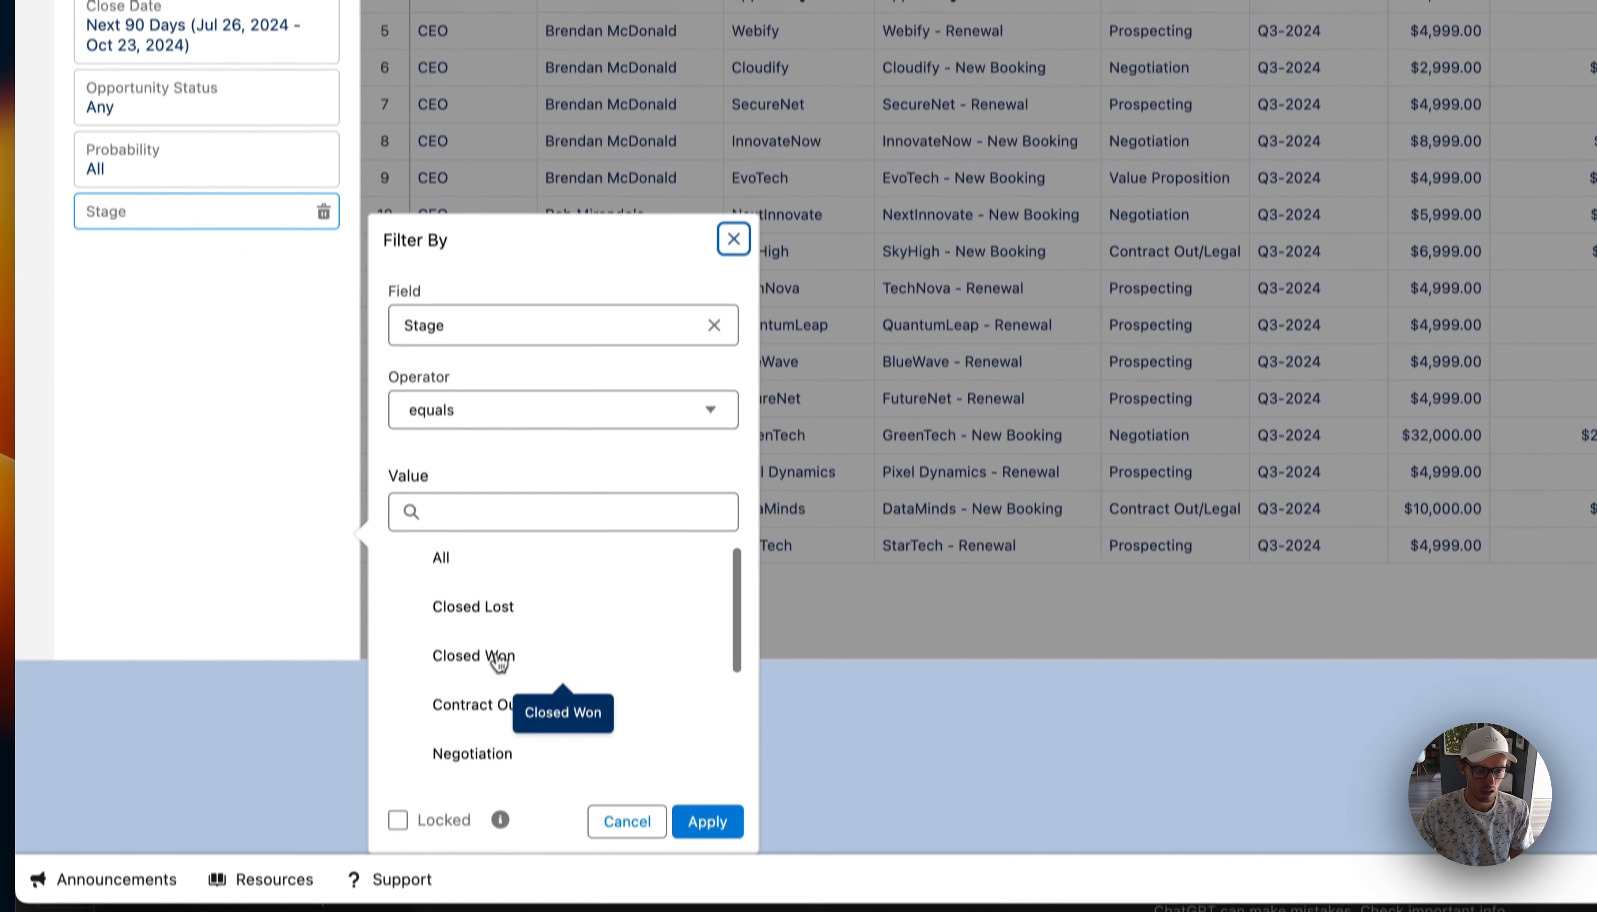
pyautogui.scroll(-3, 491, 823)
pyautogui.scroll(1, 488, 640)
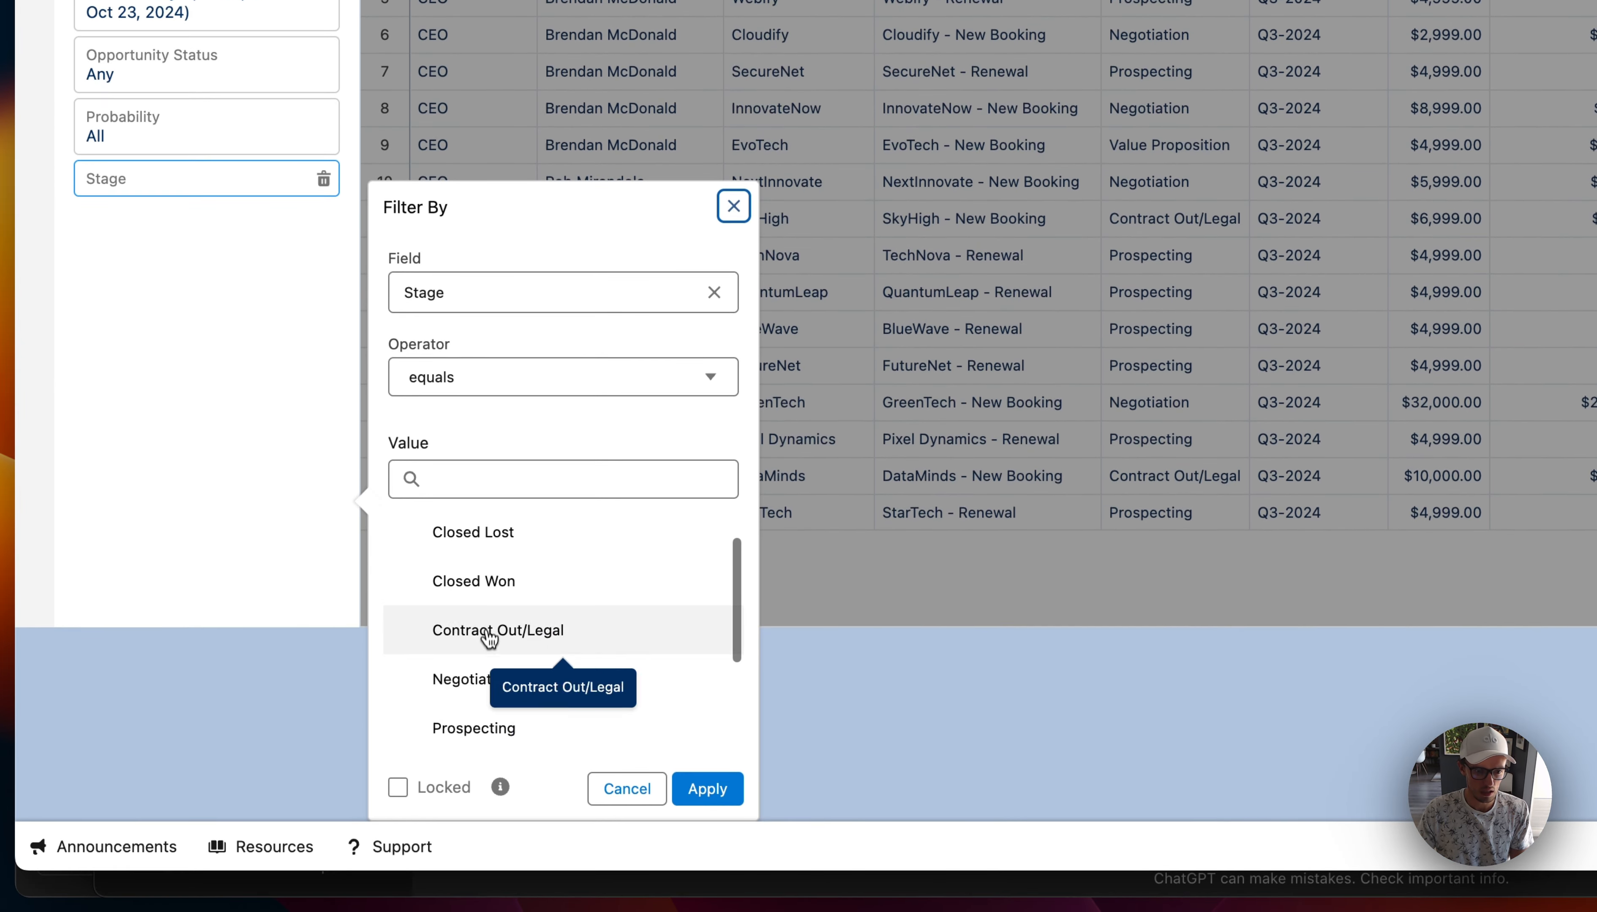
pyautogui.scroll(-3, 493, 690)
pyautogui.scroll(2, 499, 691)
pyautogui.scroll(1, 498, 691)
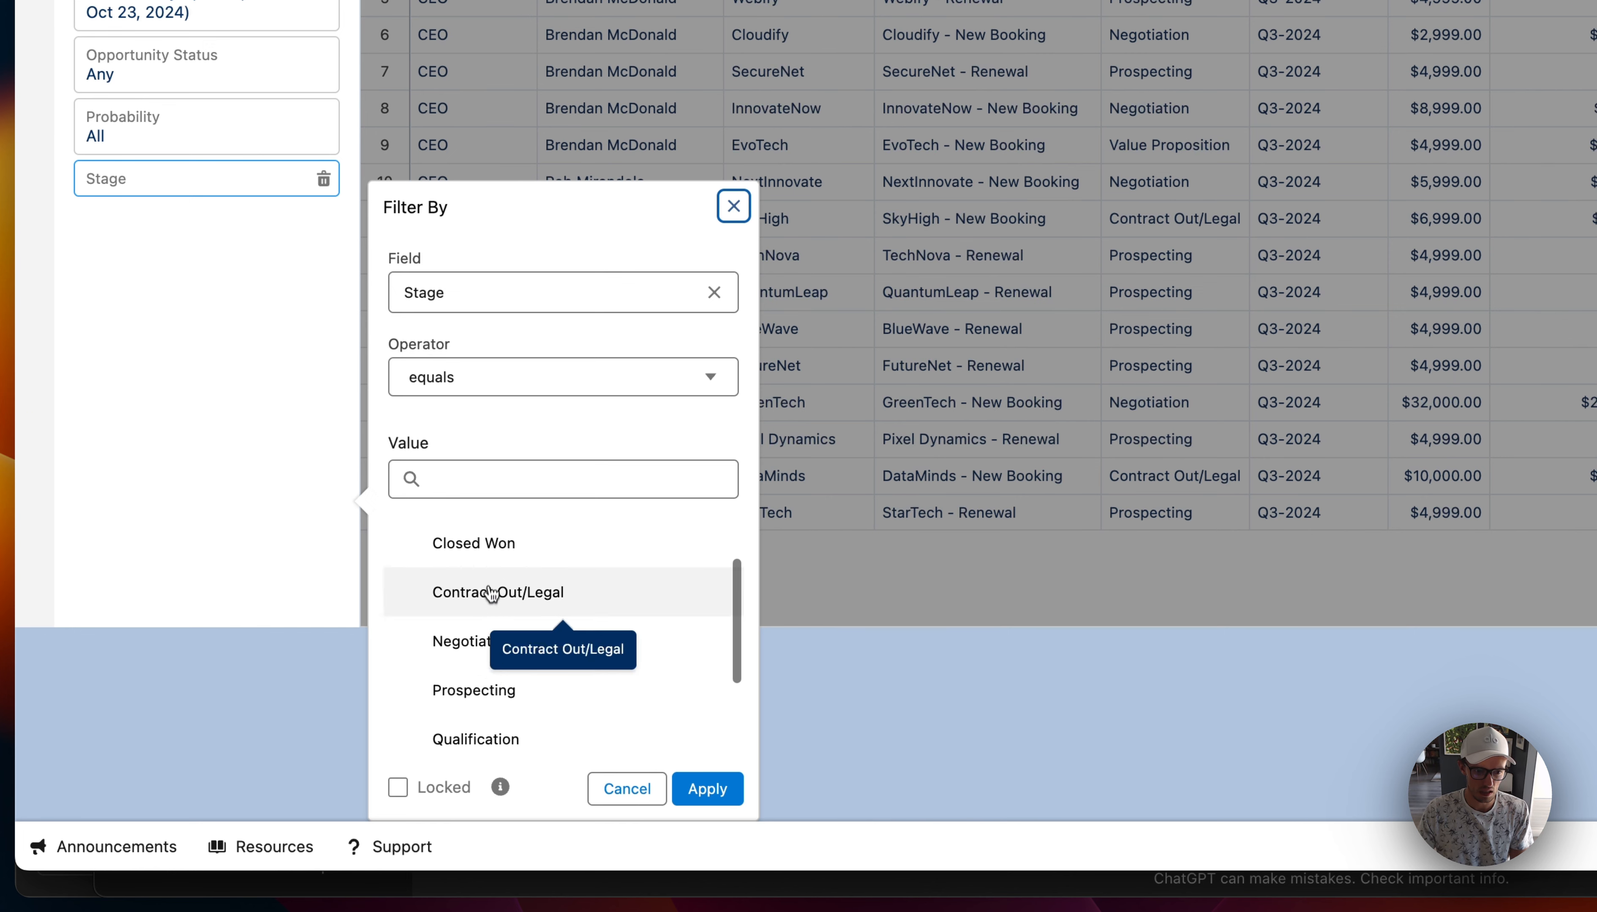
pyautogui.click(476, 590)
pyautogui.click(487, 642)
pyautogui.click(723, 807)
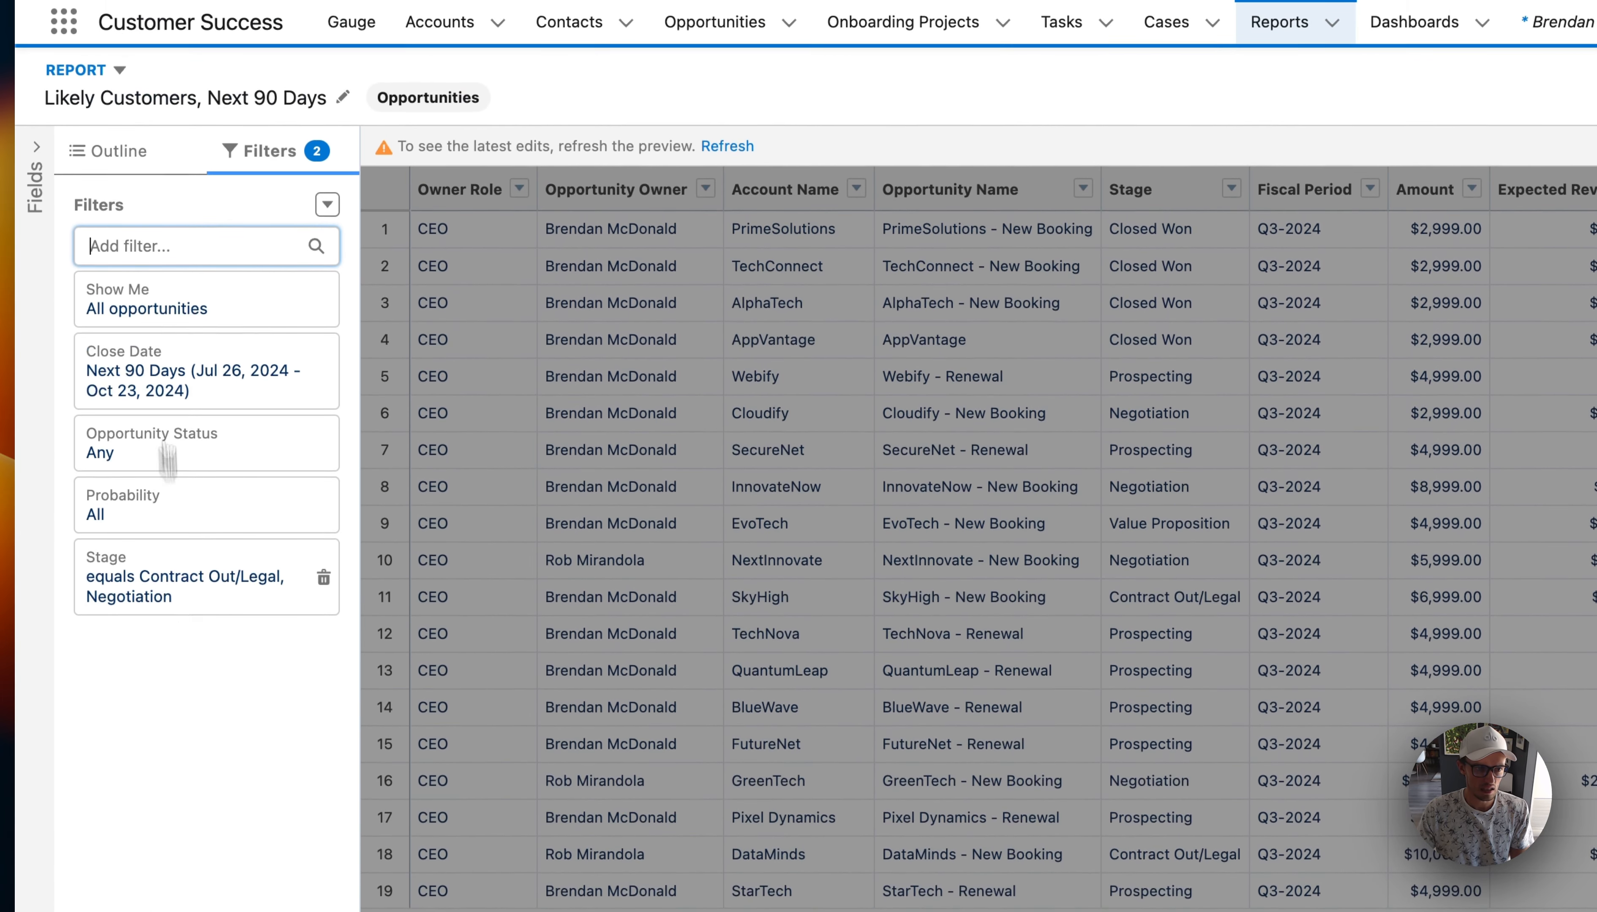
# Add an opportunity Type filter that equals New Customer.
pyautogui.write('type')
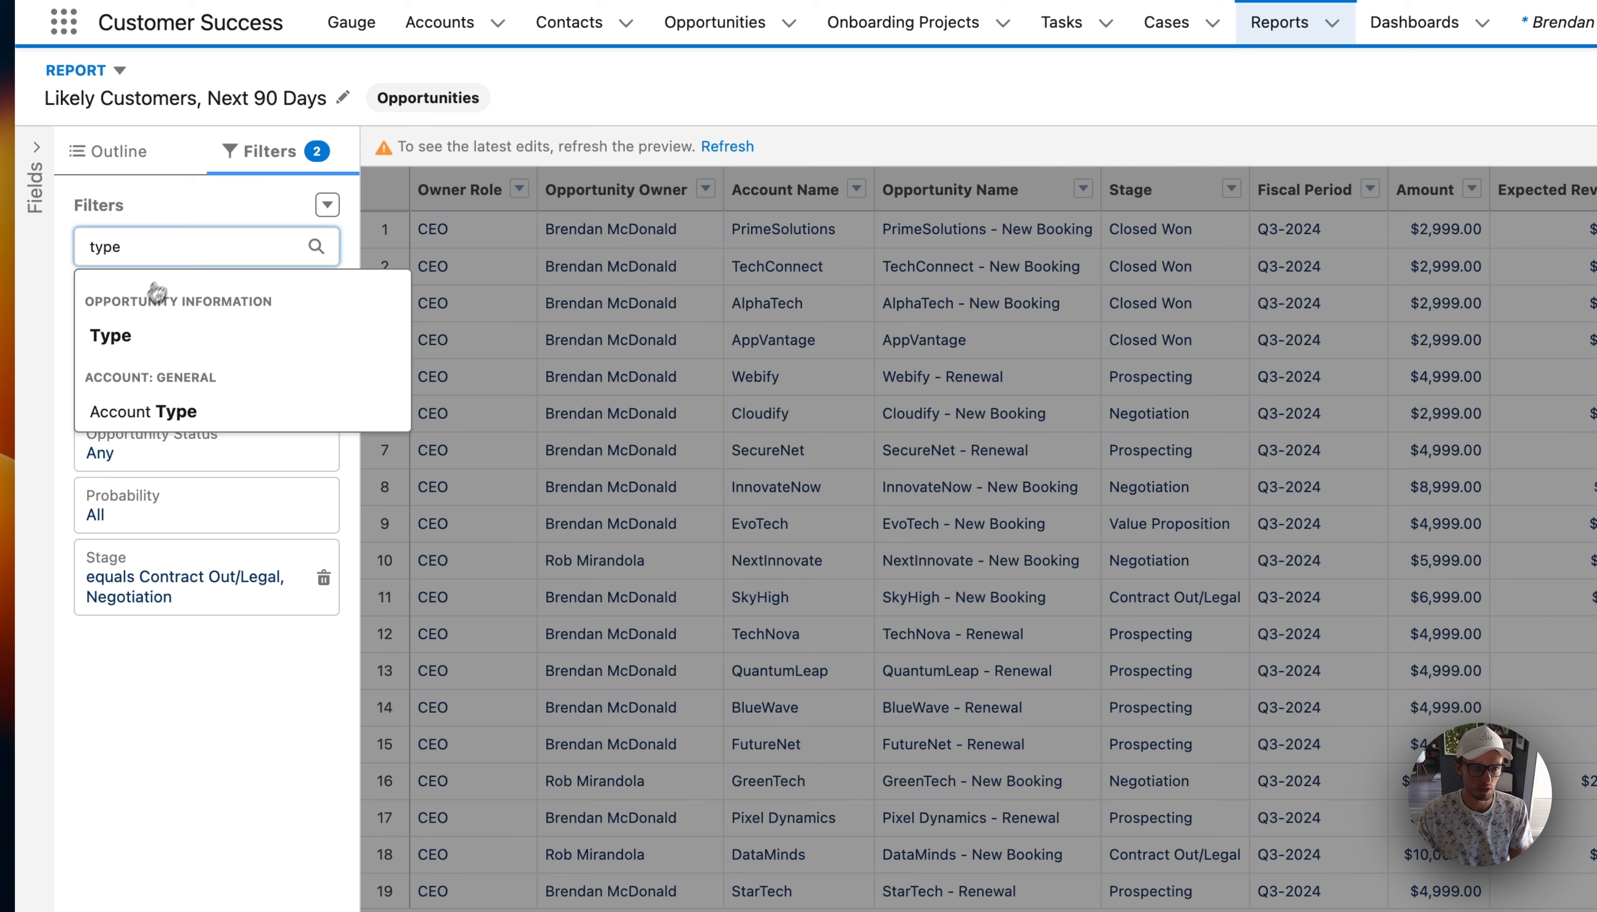
pyautogui.click(118, 357)
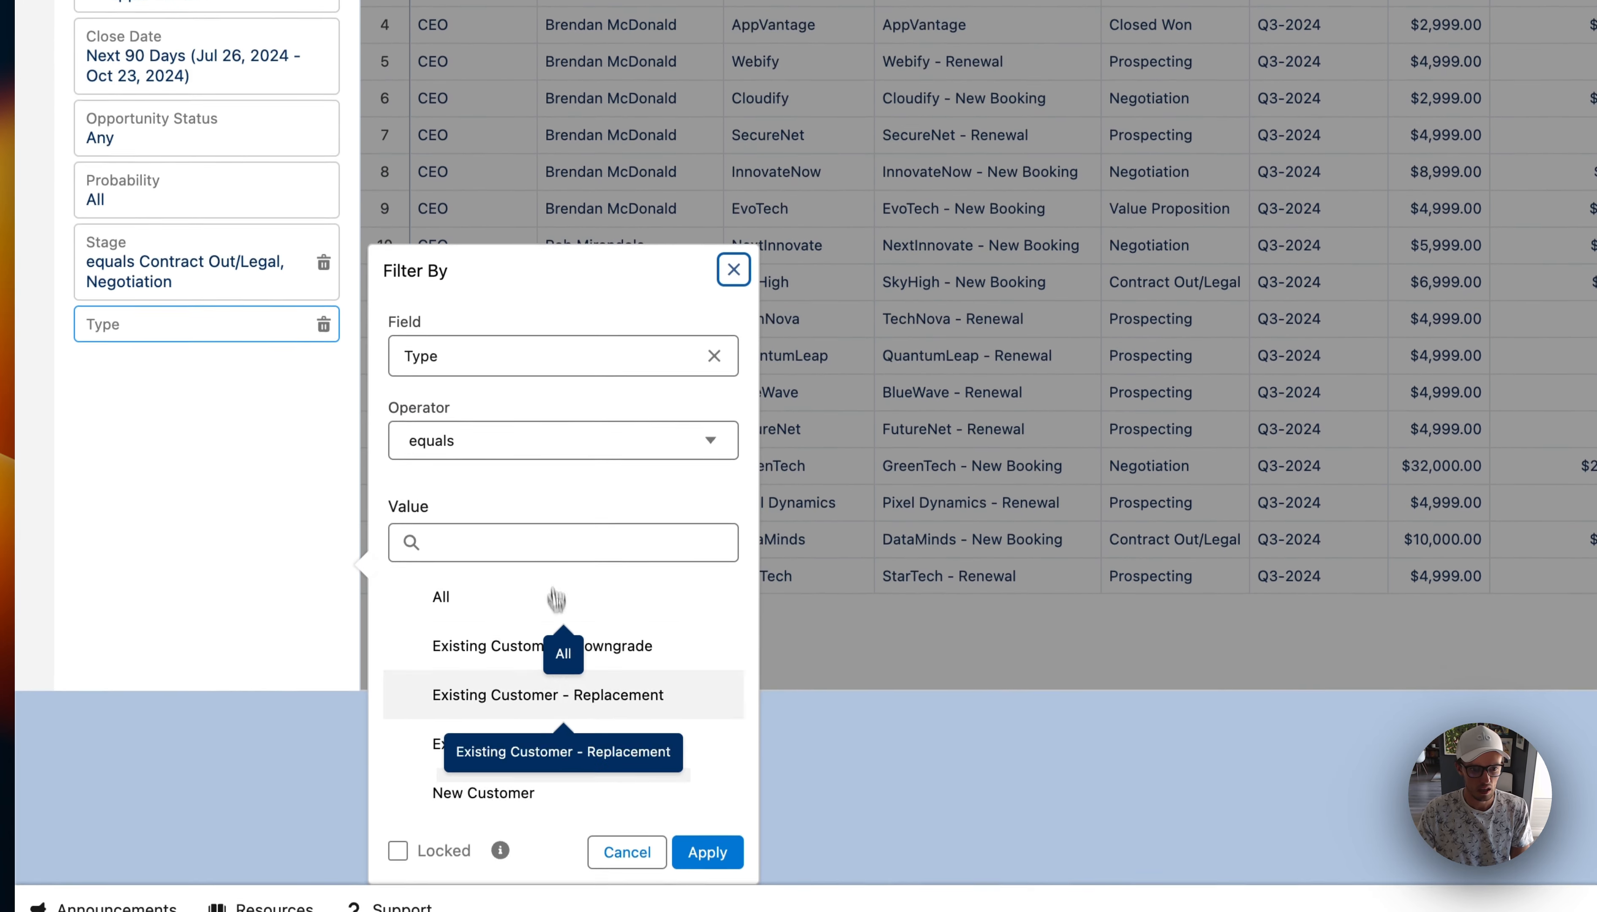
pyautogui.scroll(-1, 488, 666)
pyautogui.click(464, 695)
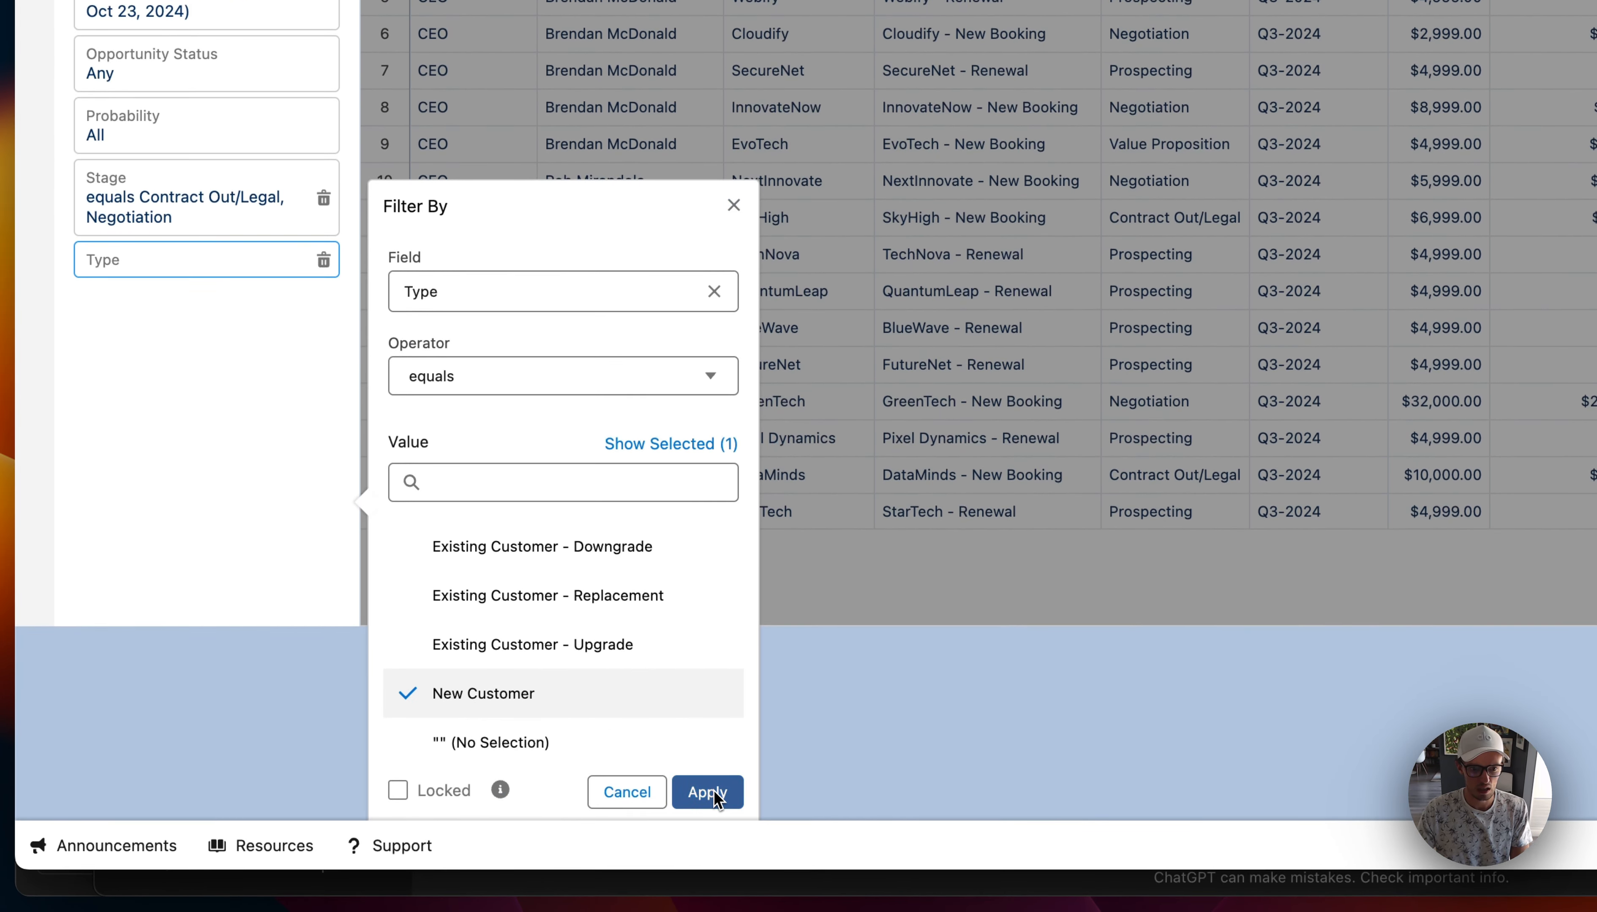
pyautogui.click(707, 792)
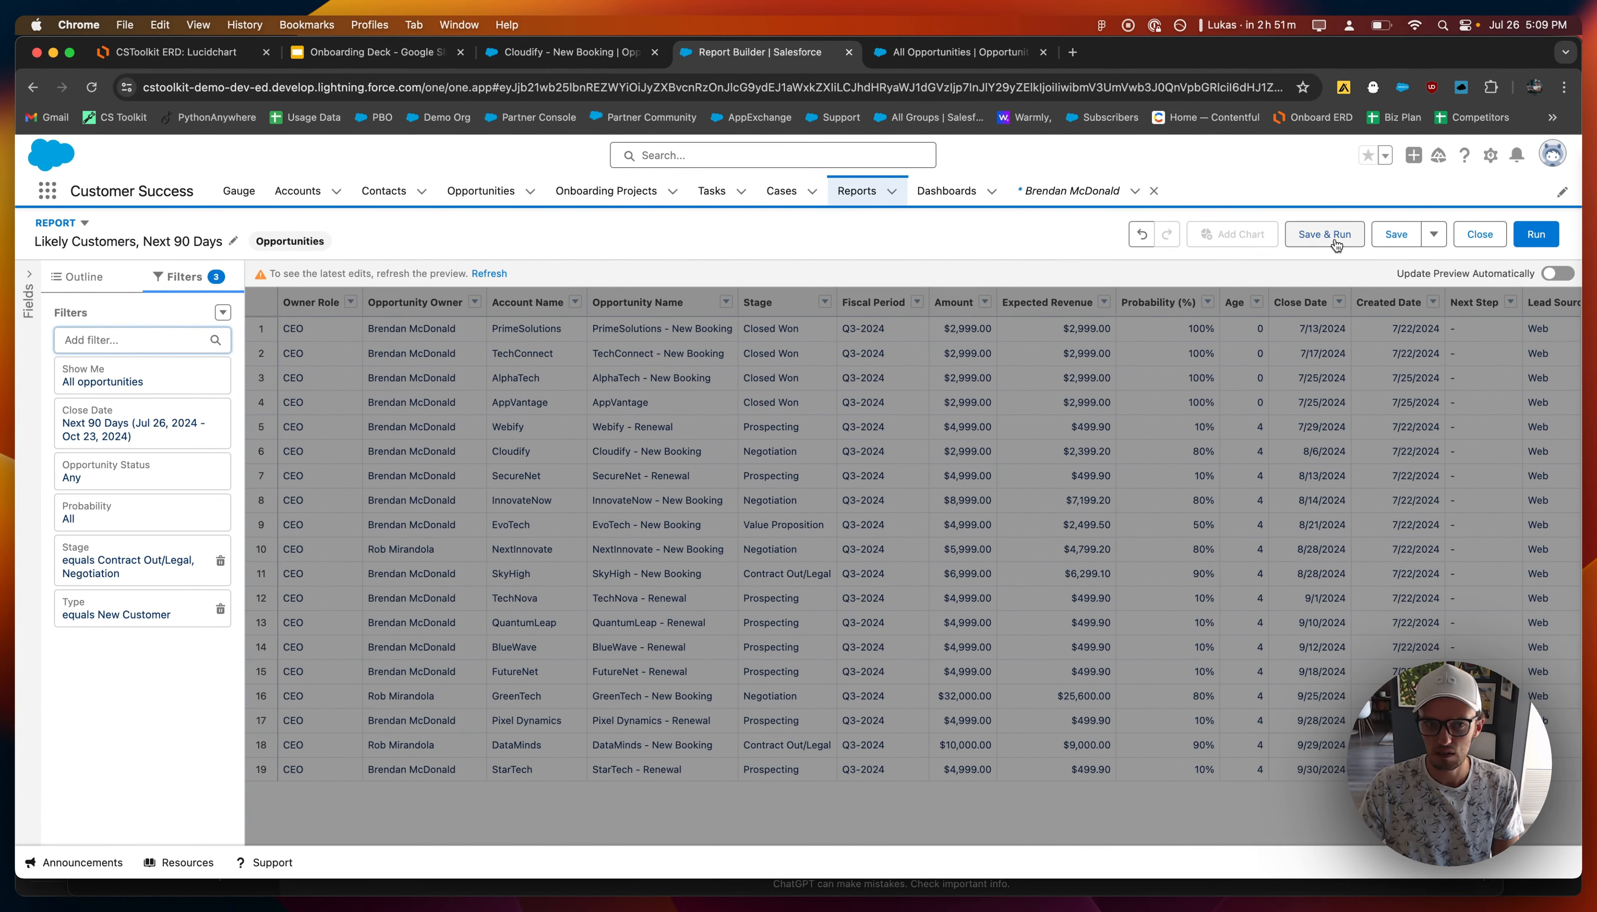
# Save the report in the Onboarding Dashboard folder and run it.
pyautogui.click(1324, 234)
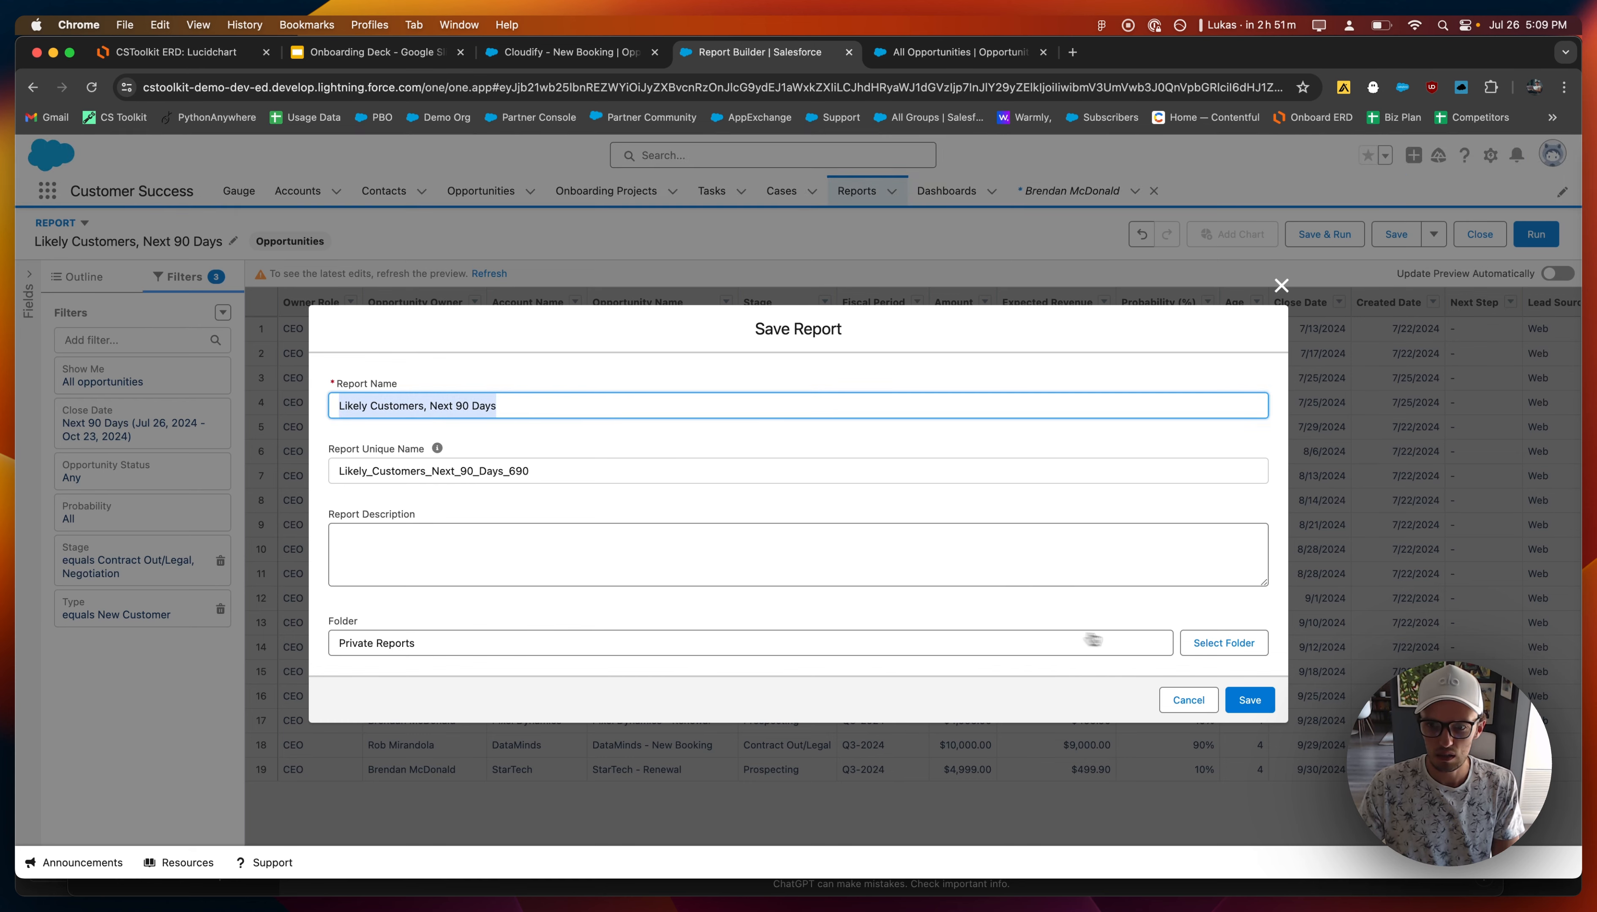
pyautogui.click(1212, 642)
pyautogui.click(887, 481)
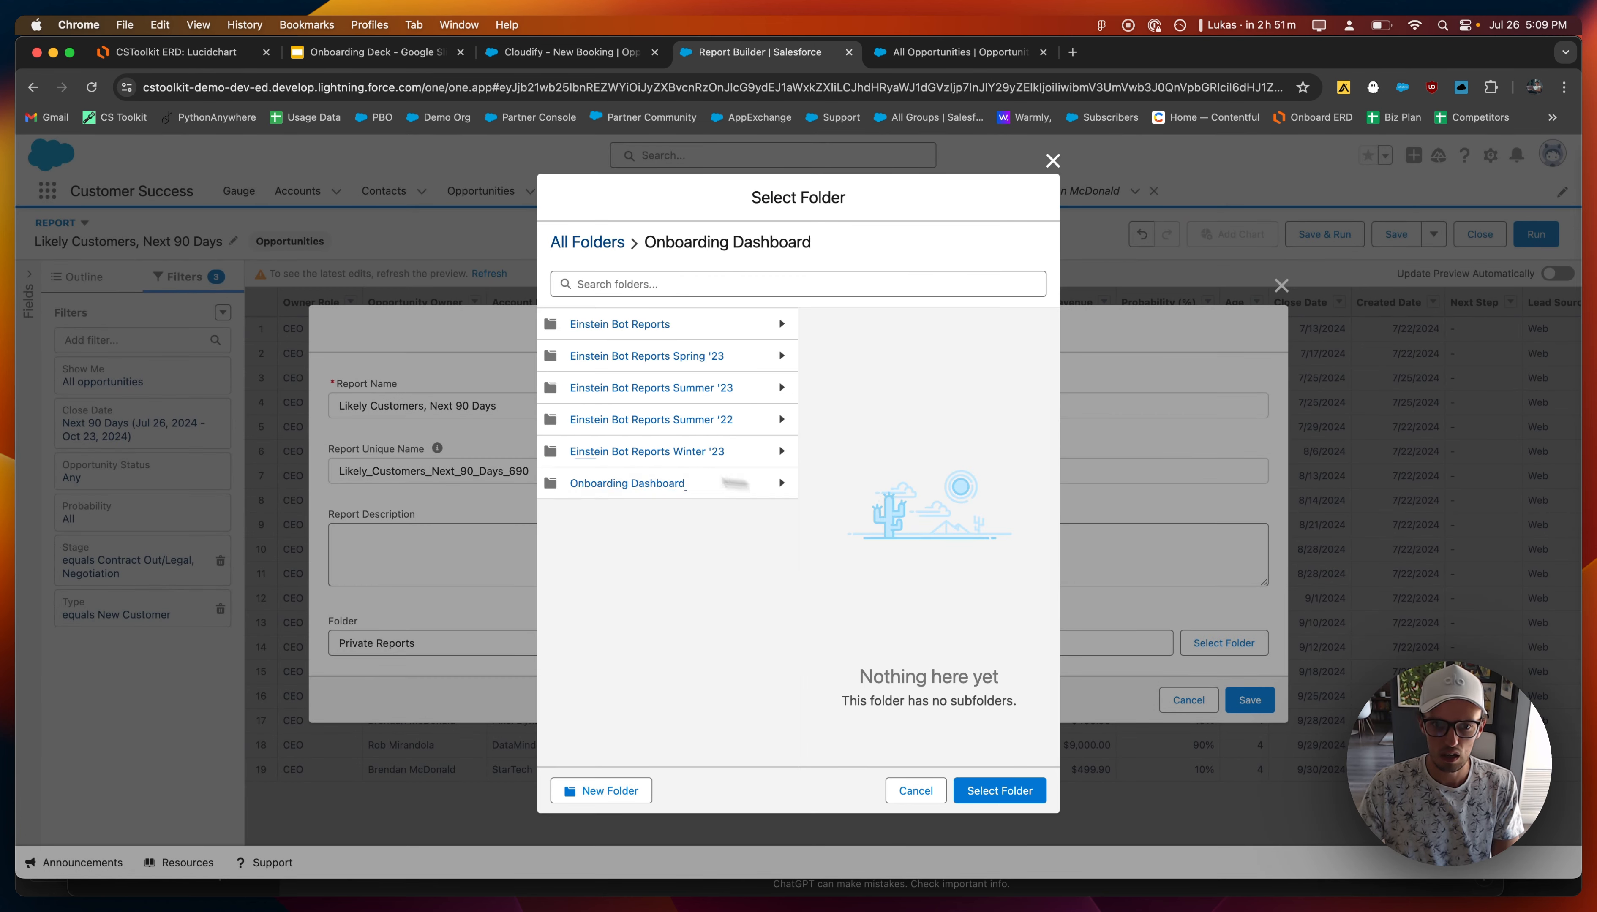
pyautogui.click(665, 495)
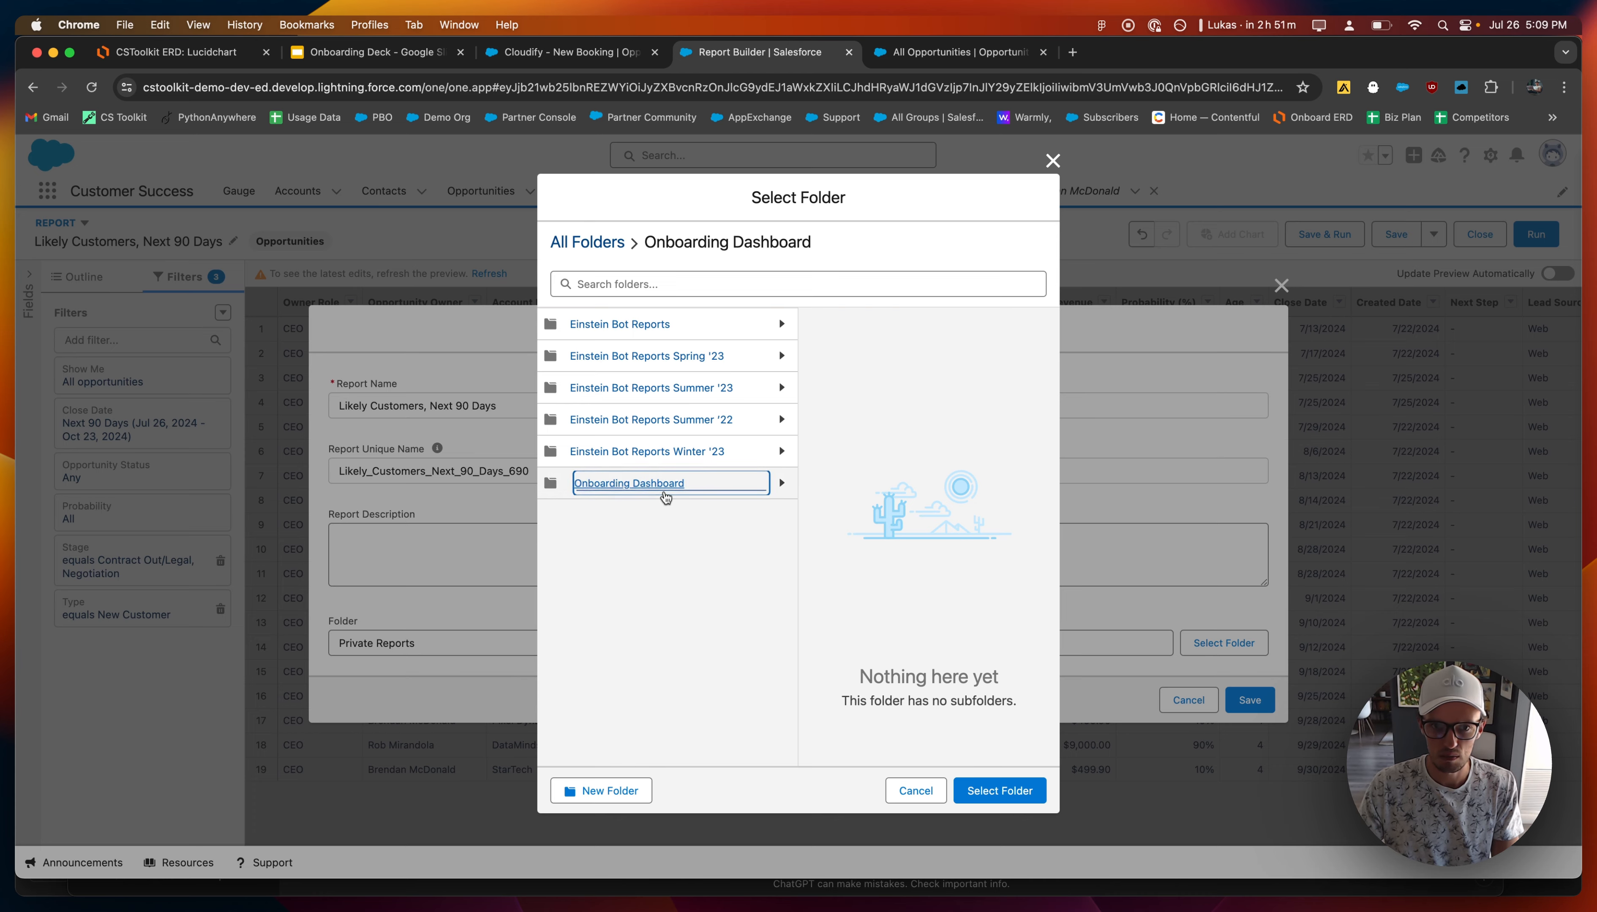
pyautogui.click(999, 791)
pyautogui.click(1250, 700)
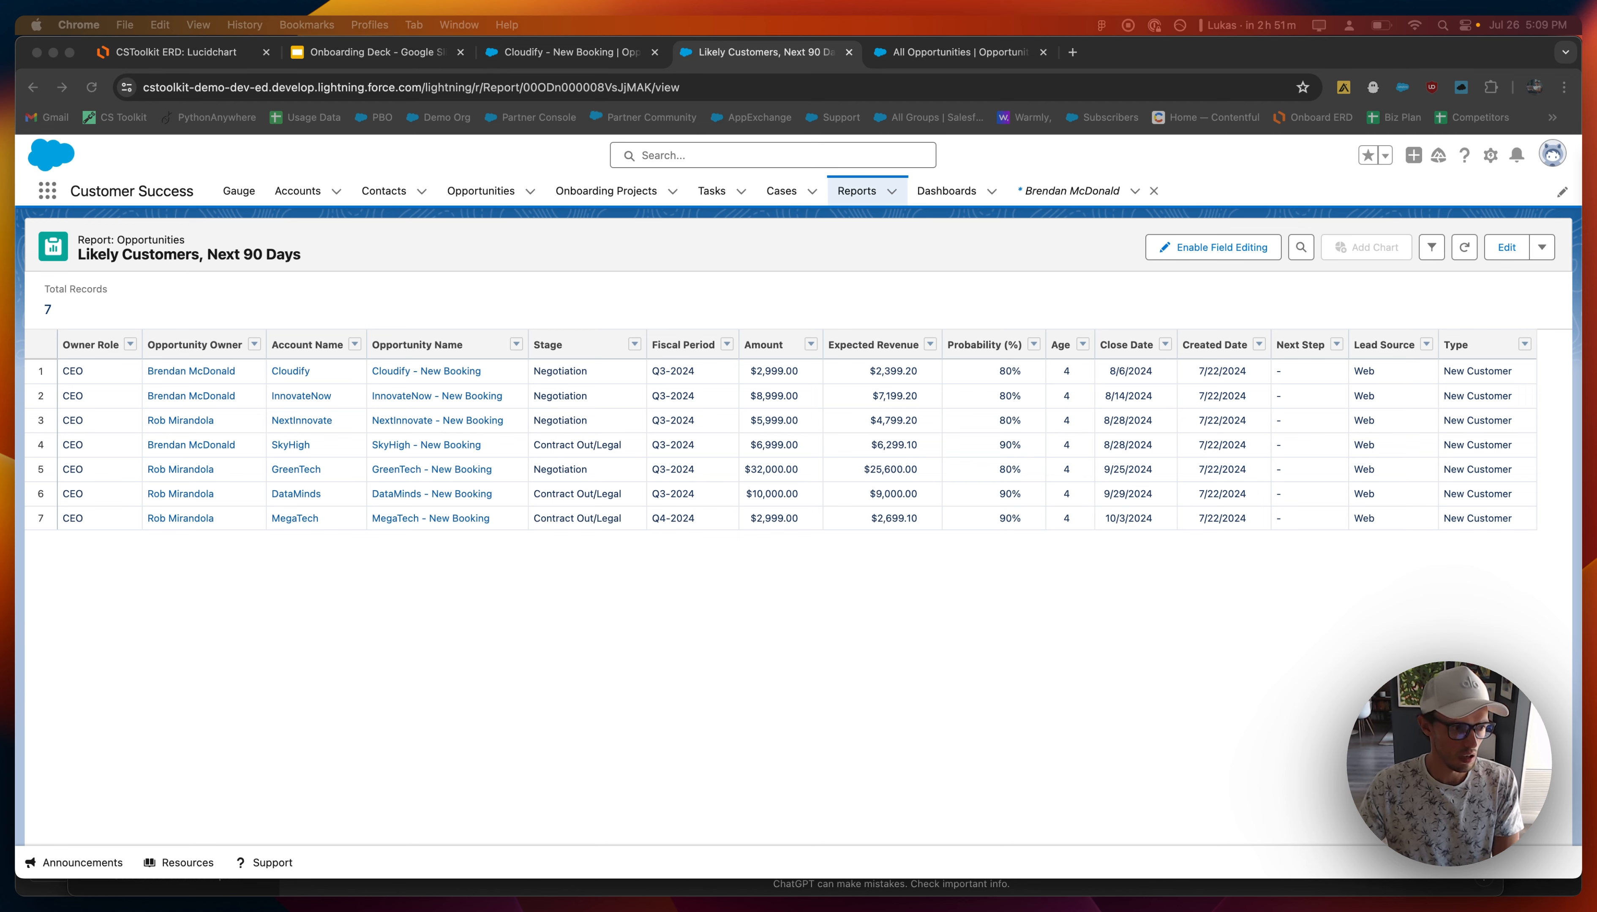
# Remove the Owner Role, Fiscal Period, Expected Revenue, Probability, Age, Created Date, Next Step, Lead Source and Type columns from the report.
pyautogui.click(1507, 248)
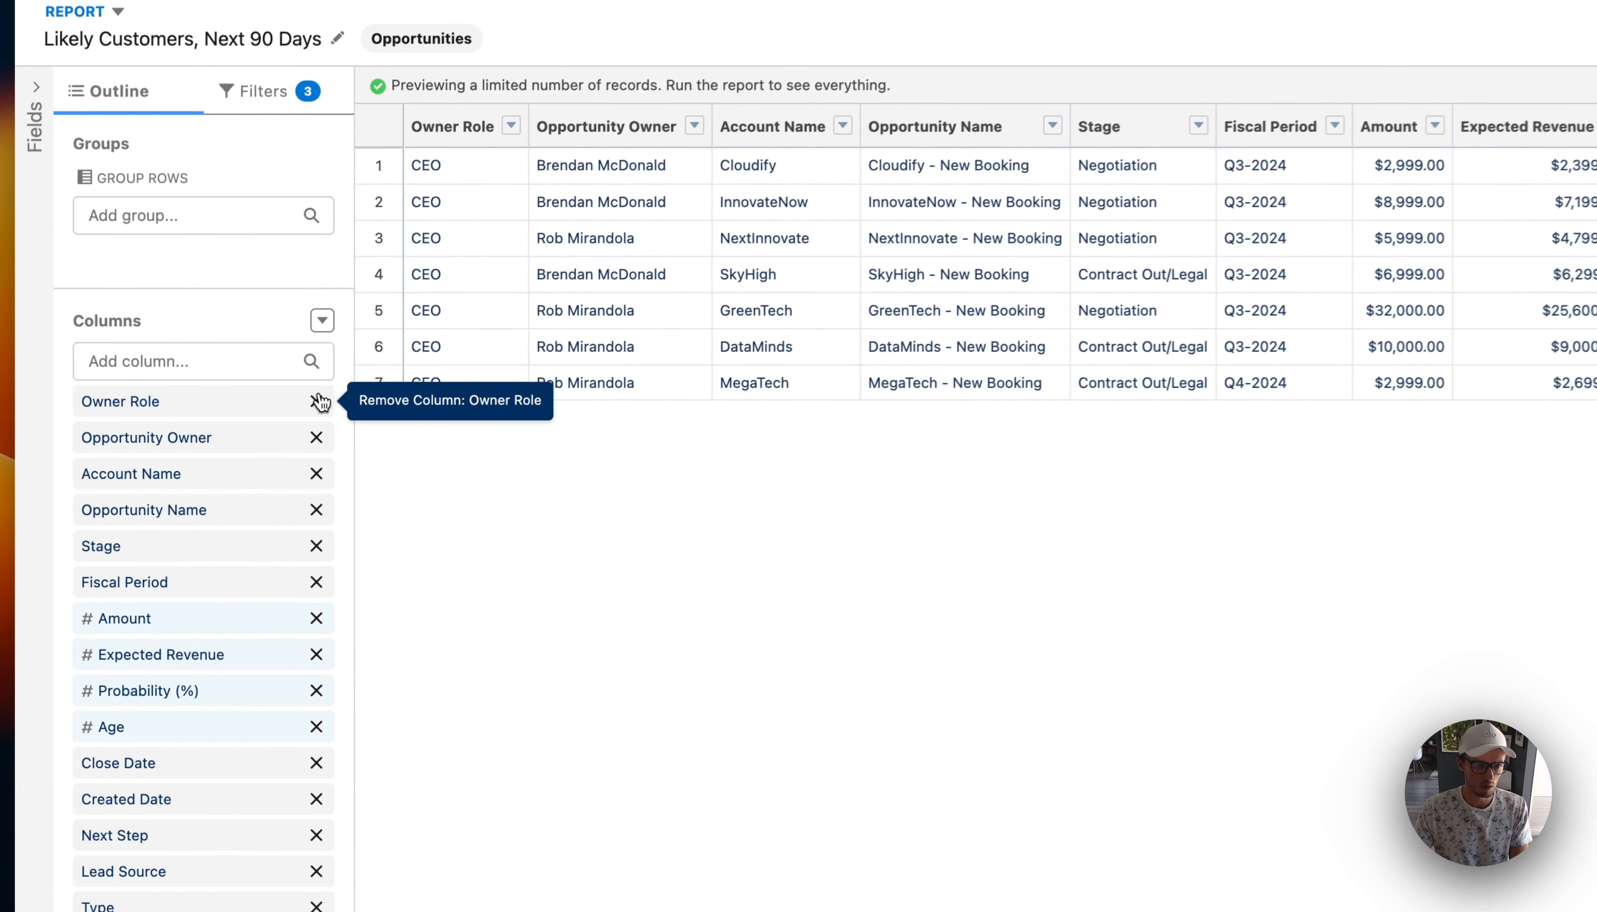
pyautogui.click(225, 480)
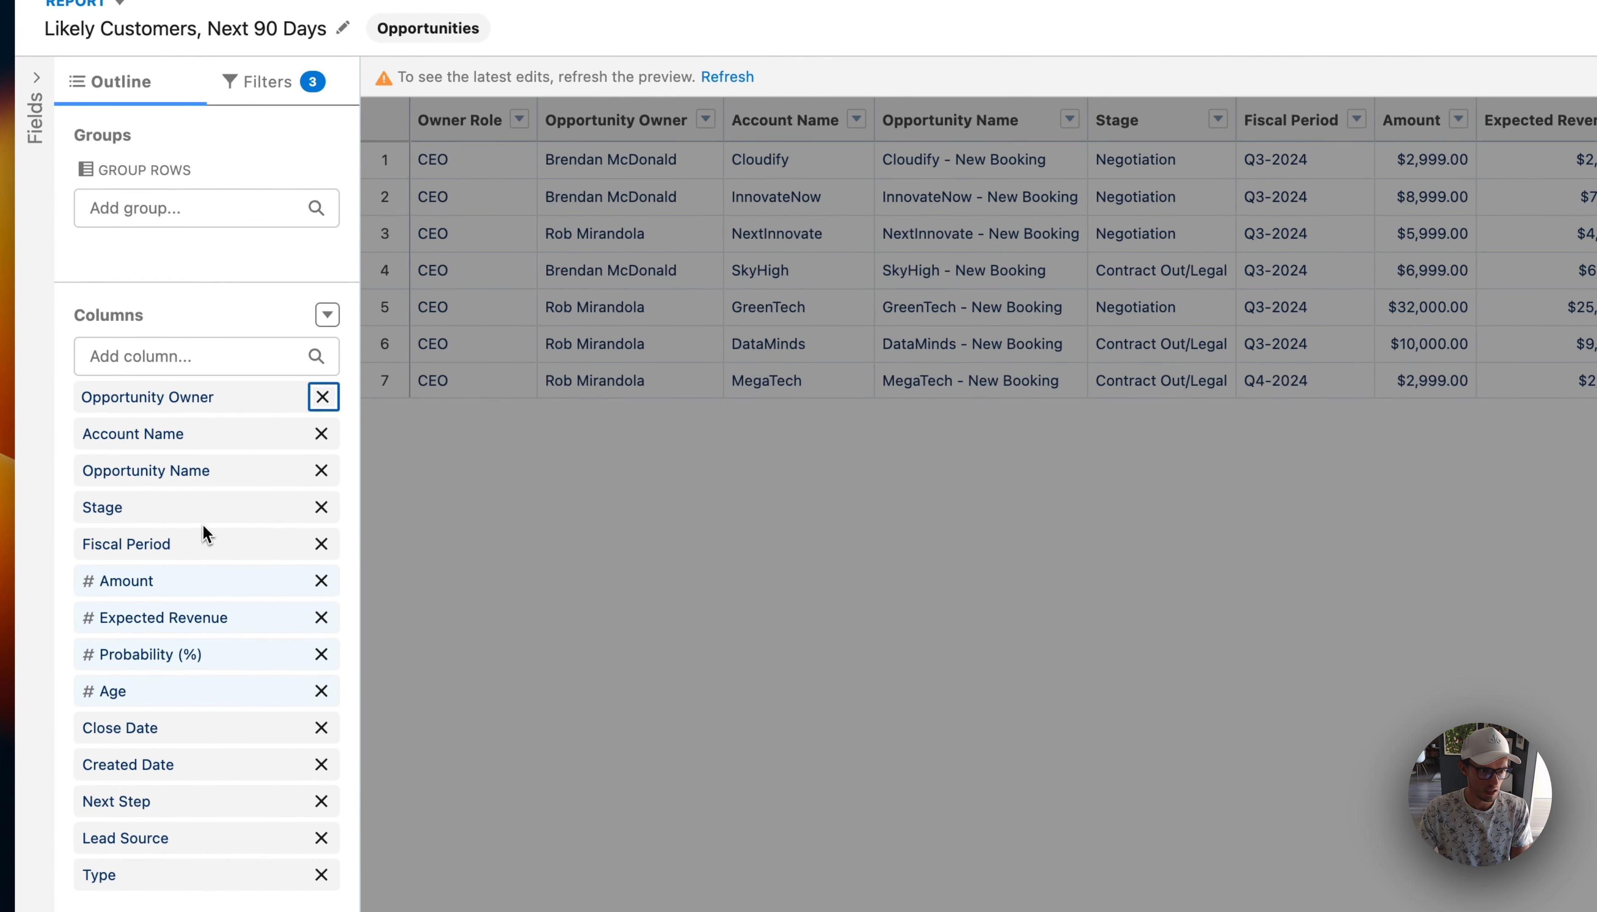
pyautogui.click(320, 544)
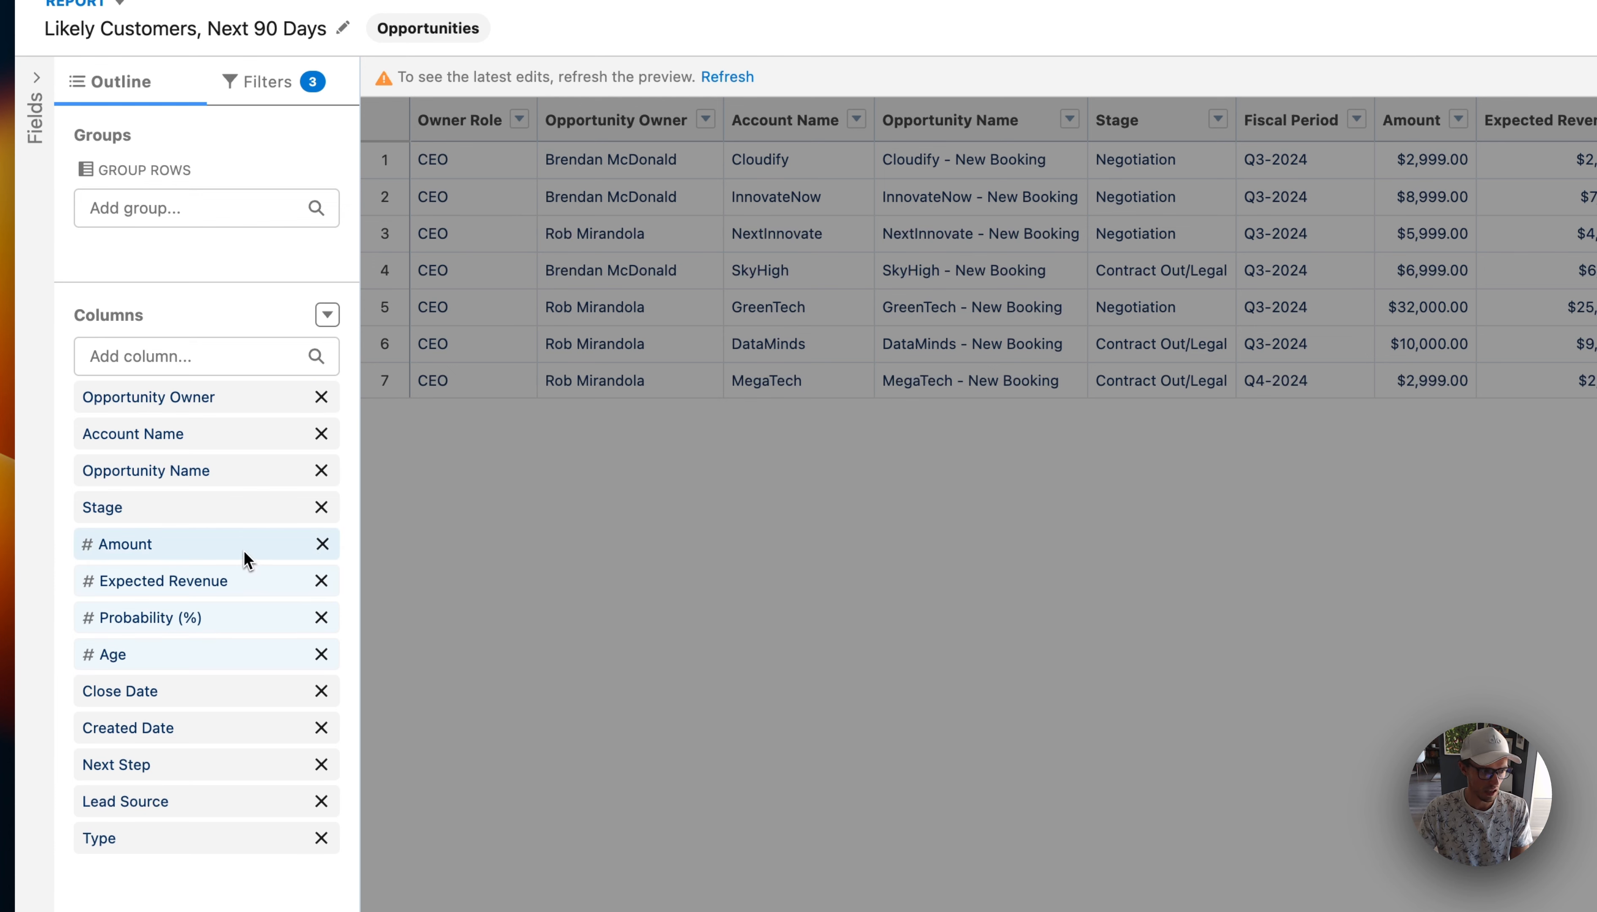
pyautogui.click(321, 581)
pyautogui.click(321, 581)
pyautogui.click(321, 581)
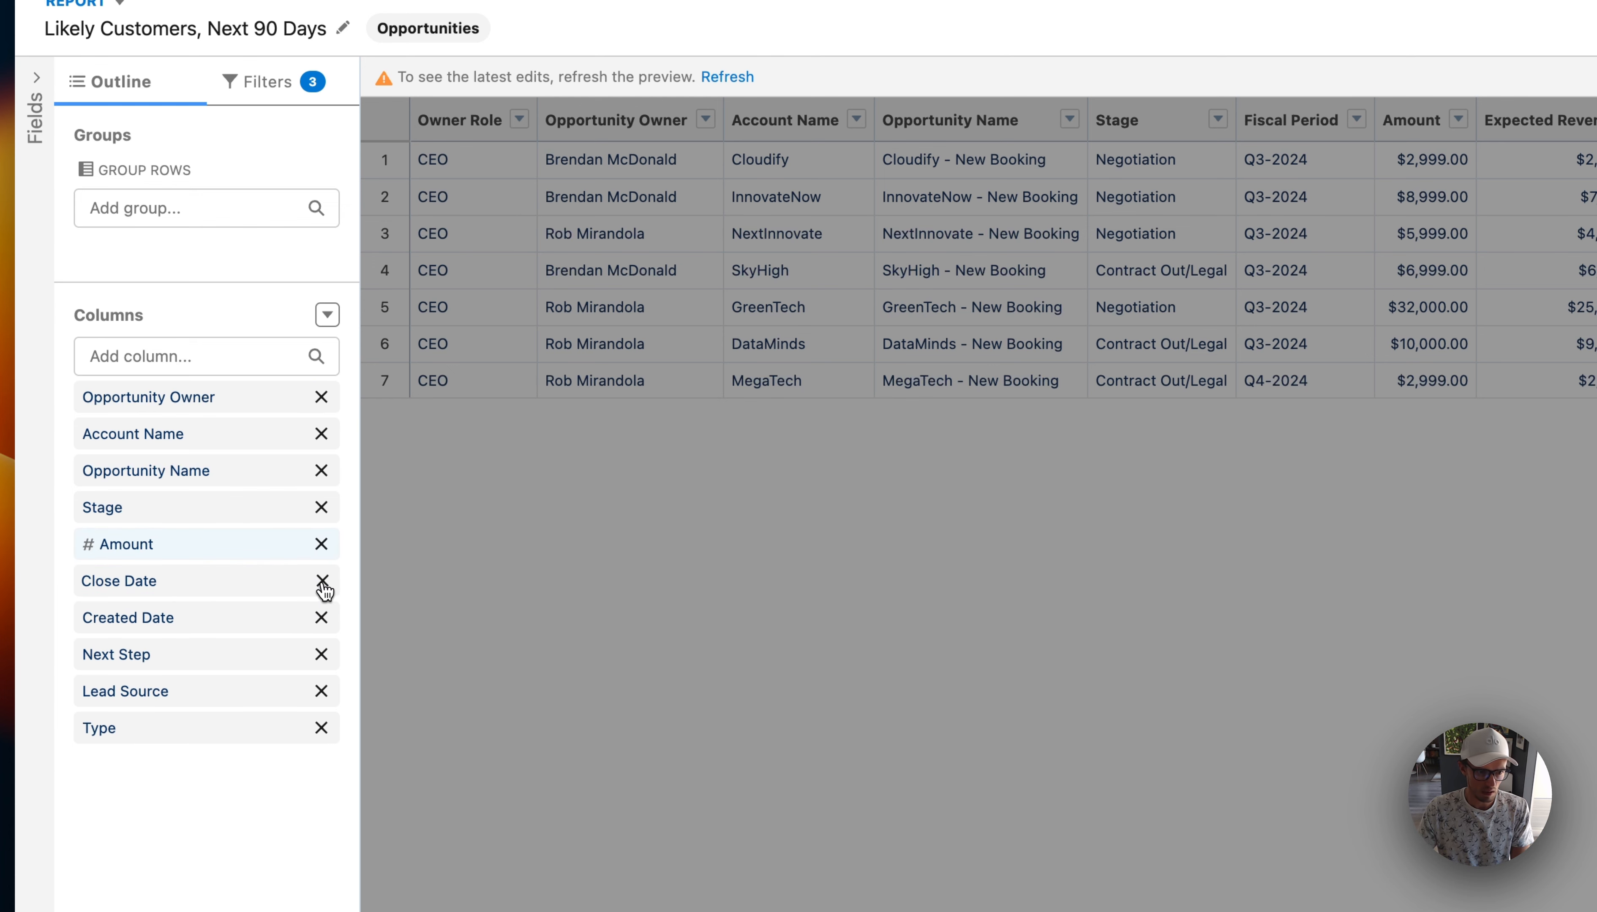
pyautogui.click(321, 618)
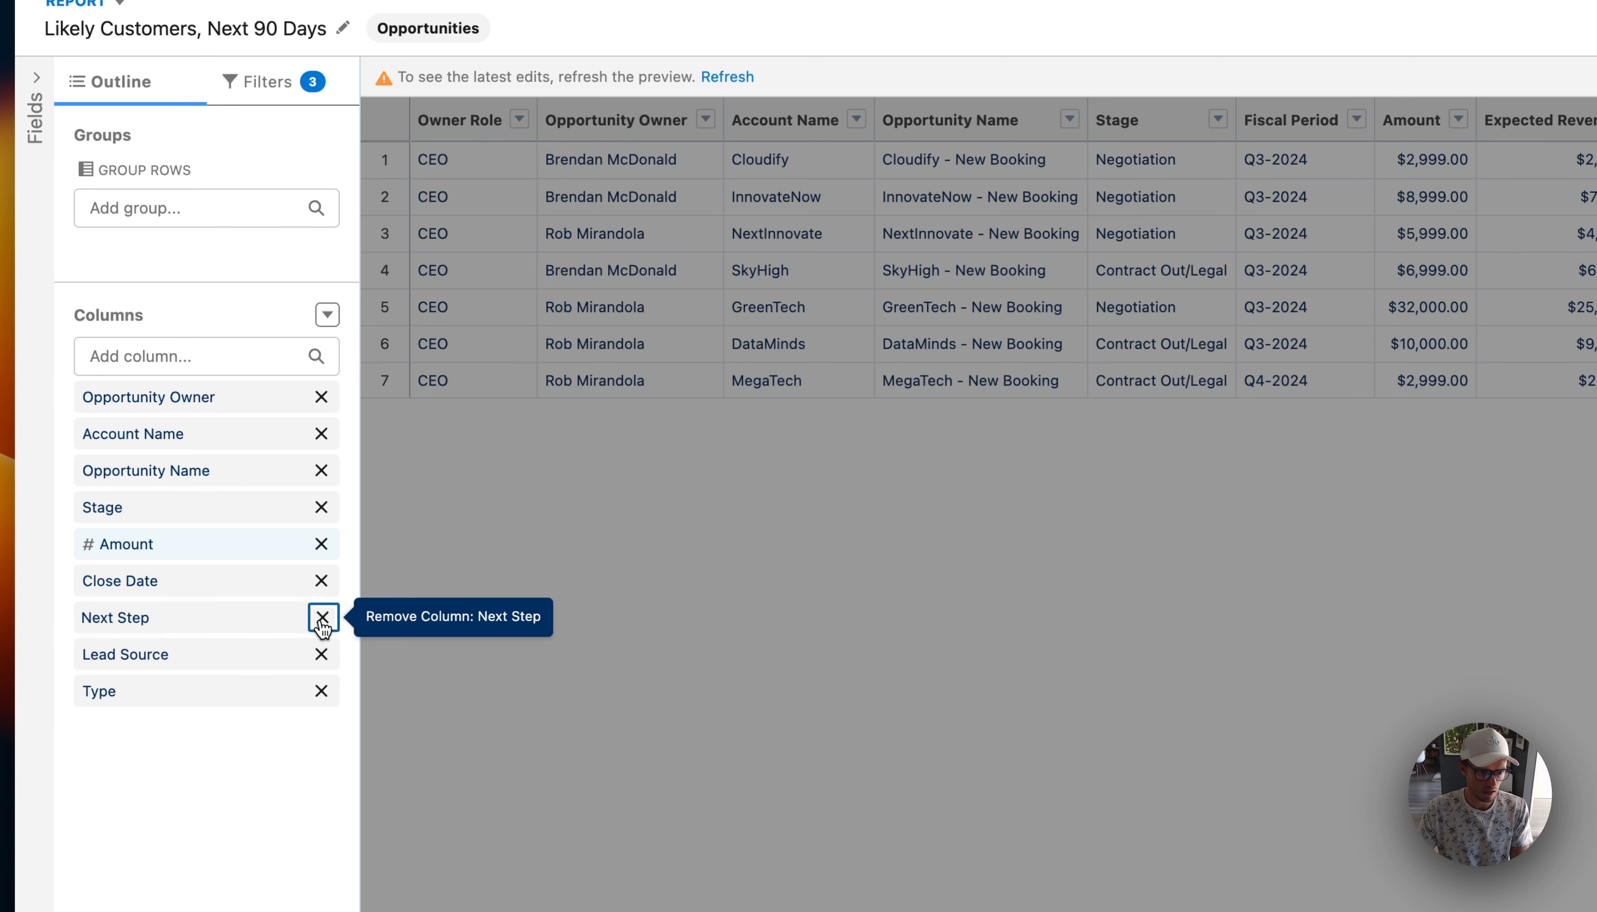
pyautogui.click(321, 617)
pyautogui.click(321, 617)
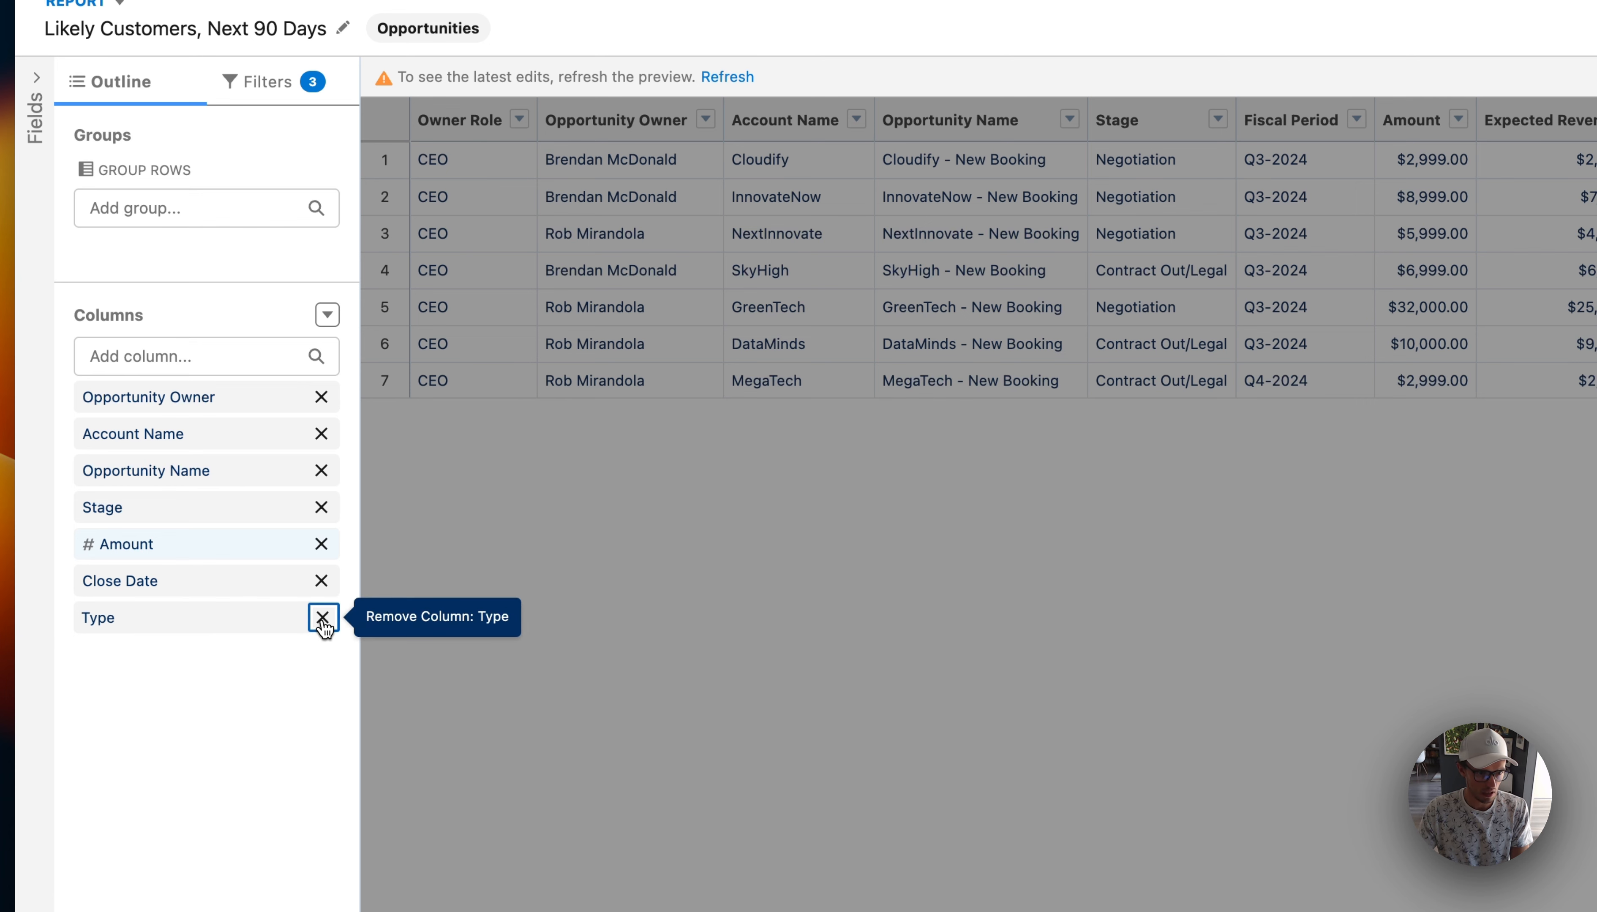
pyautogui.click(321, 617)
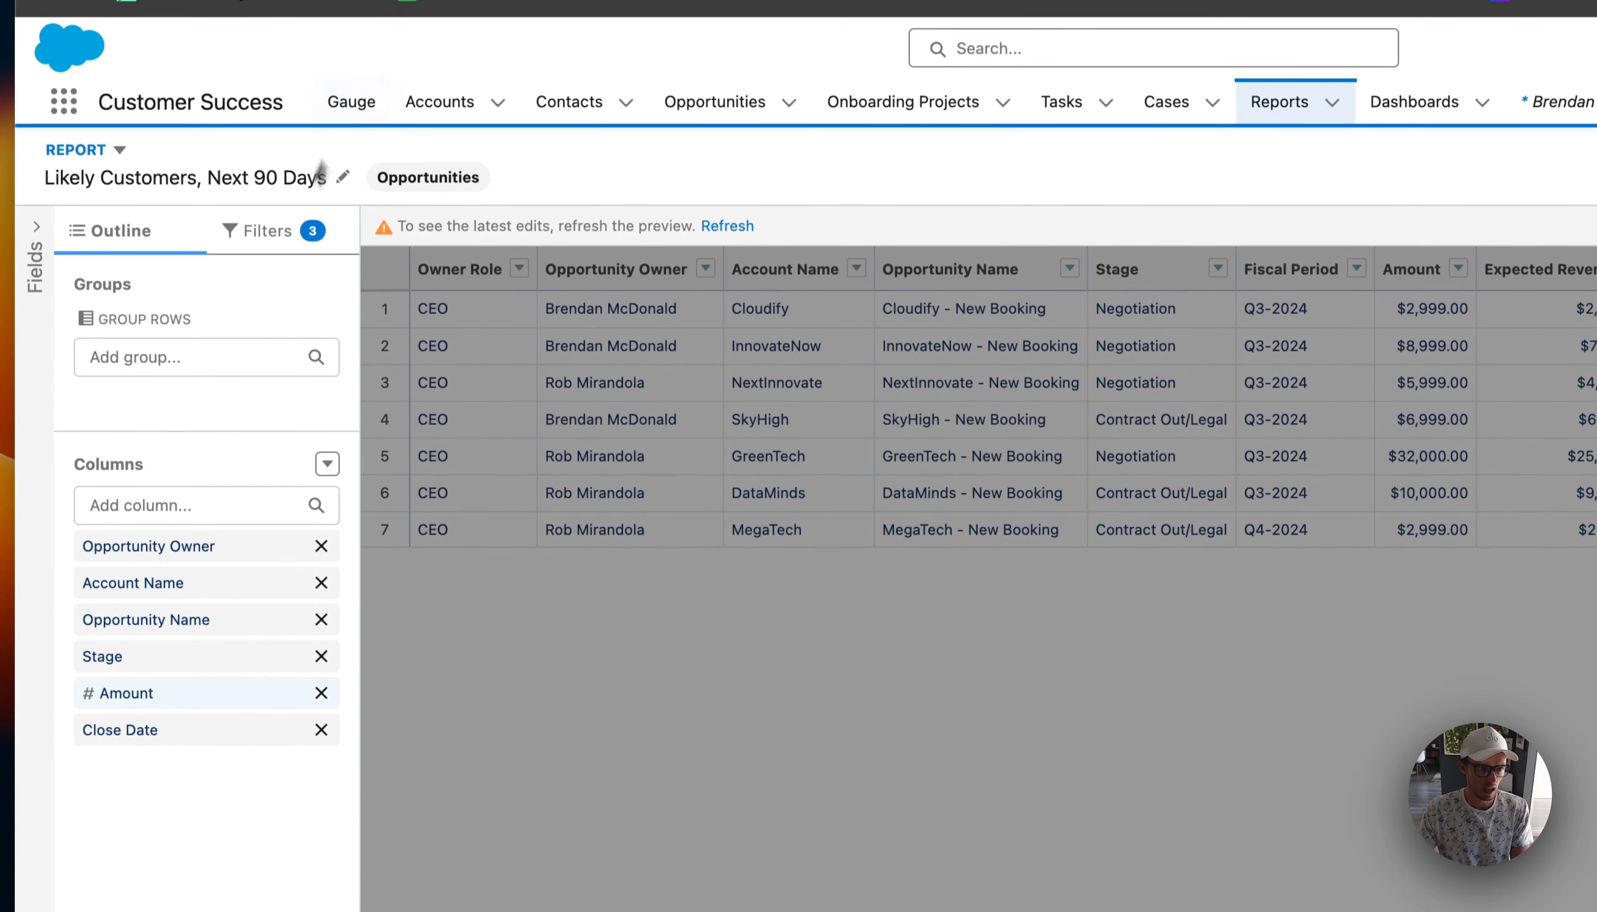
# Add the Tier, Existing Solution and Success Metrics columns to the report, then save and run it.
pyautogui.click(183, 370)
pyautogui.write('tier')
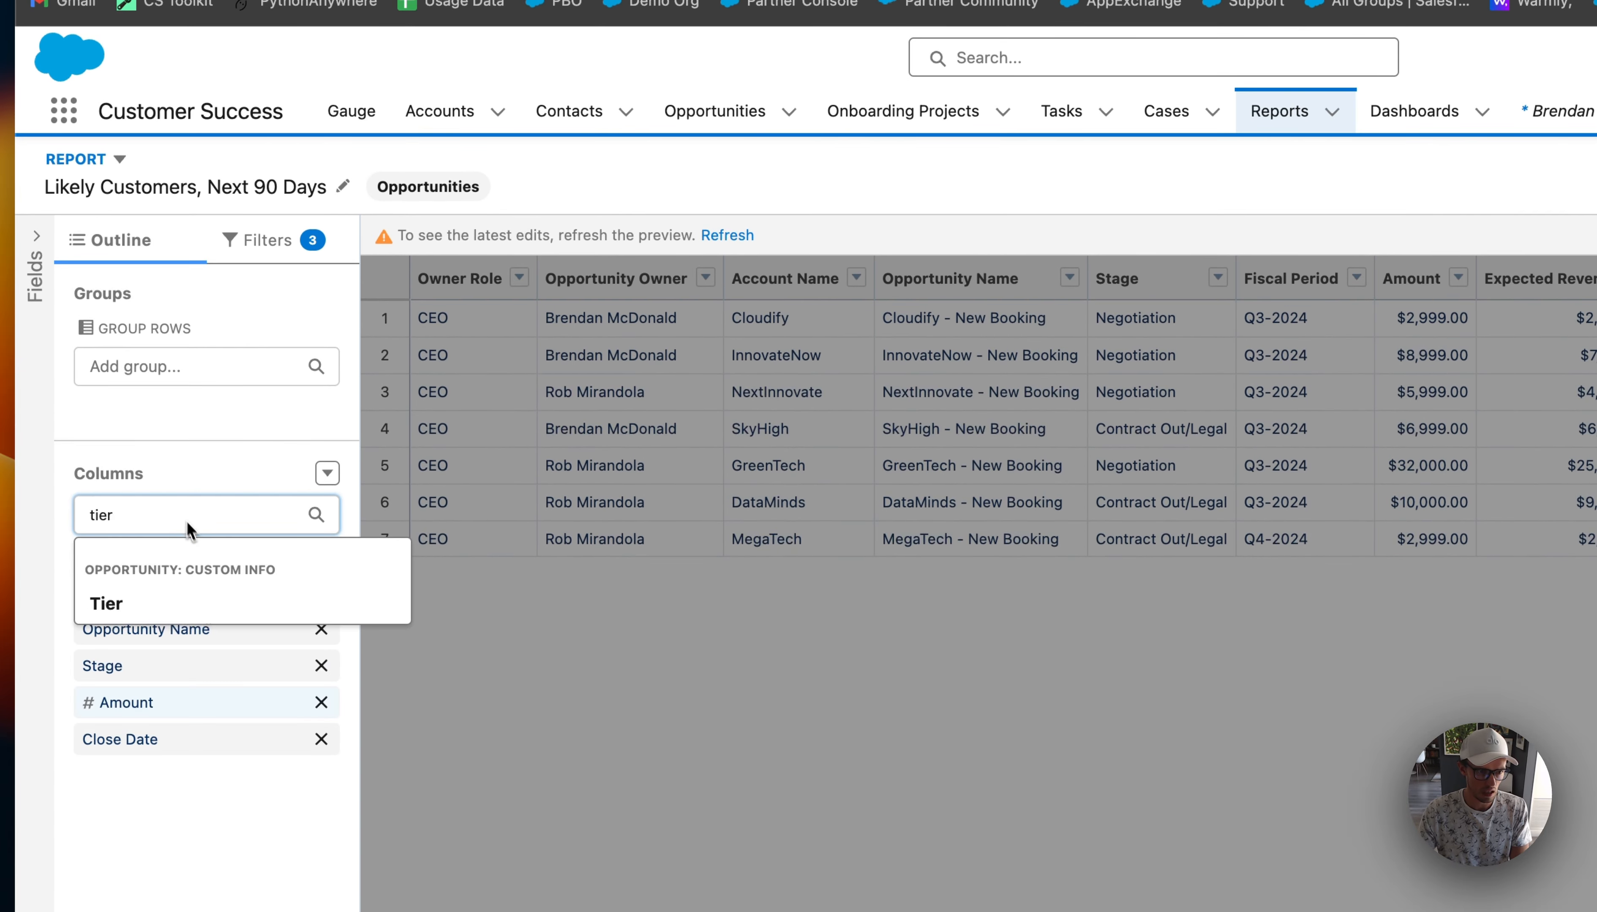
pyautogui.click(175, 611)
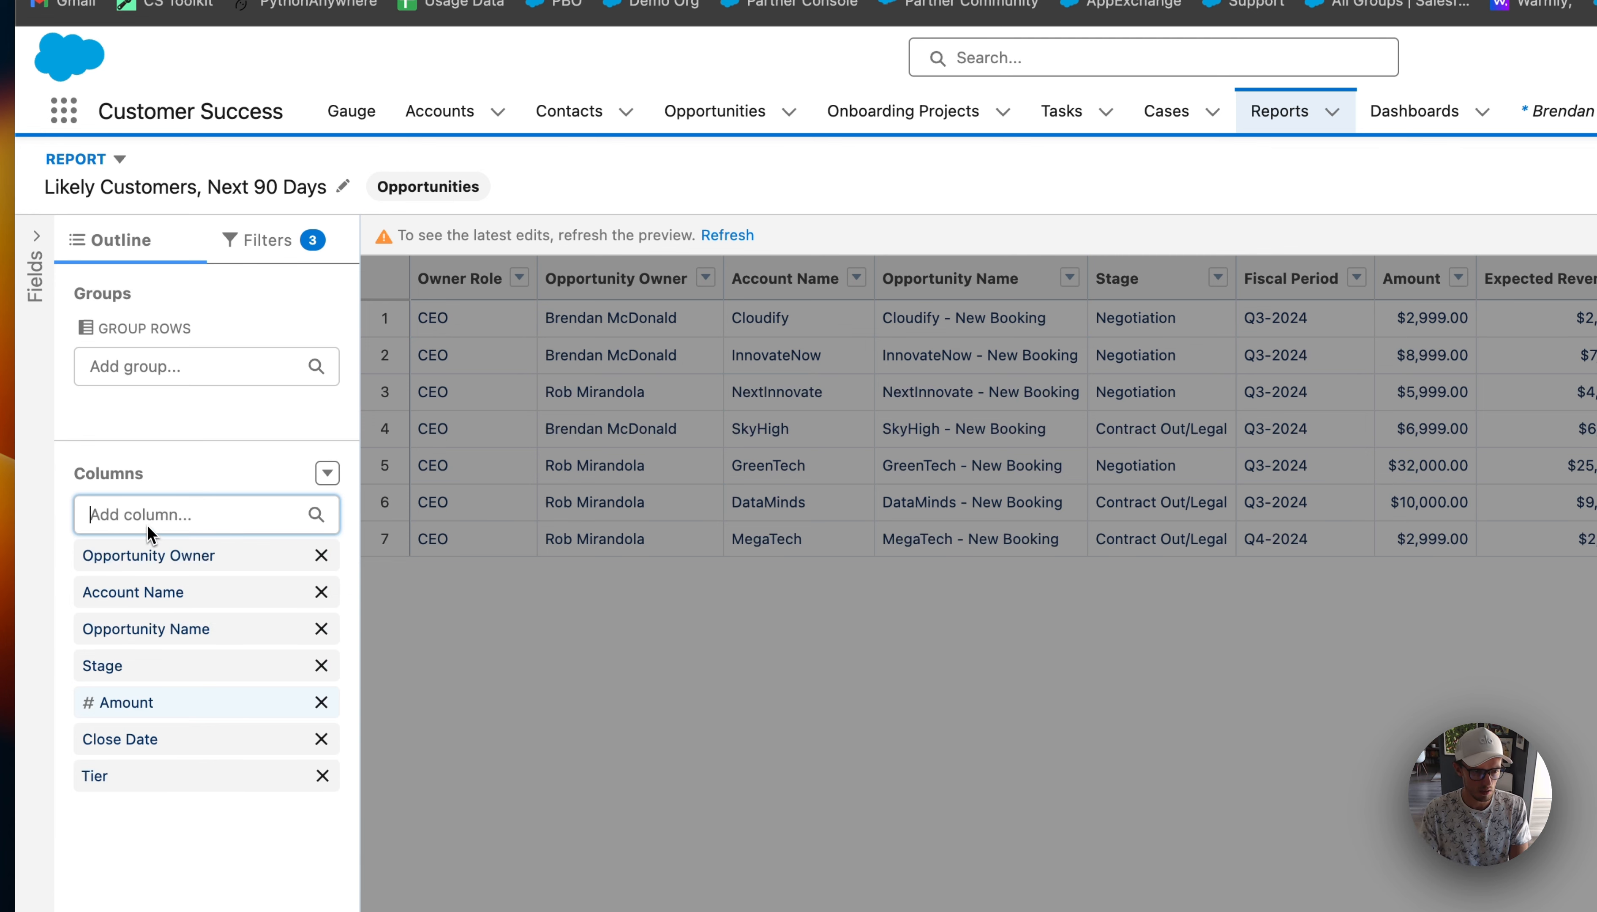
pyautogui.write('exist')
pyautogui.click(153, 604)
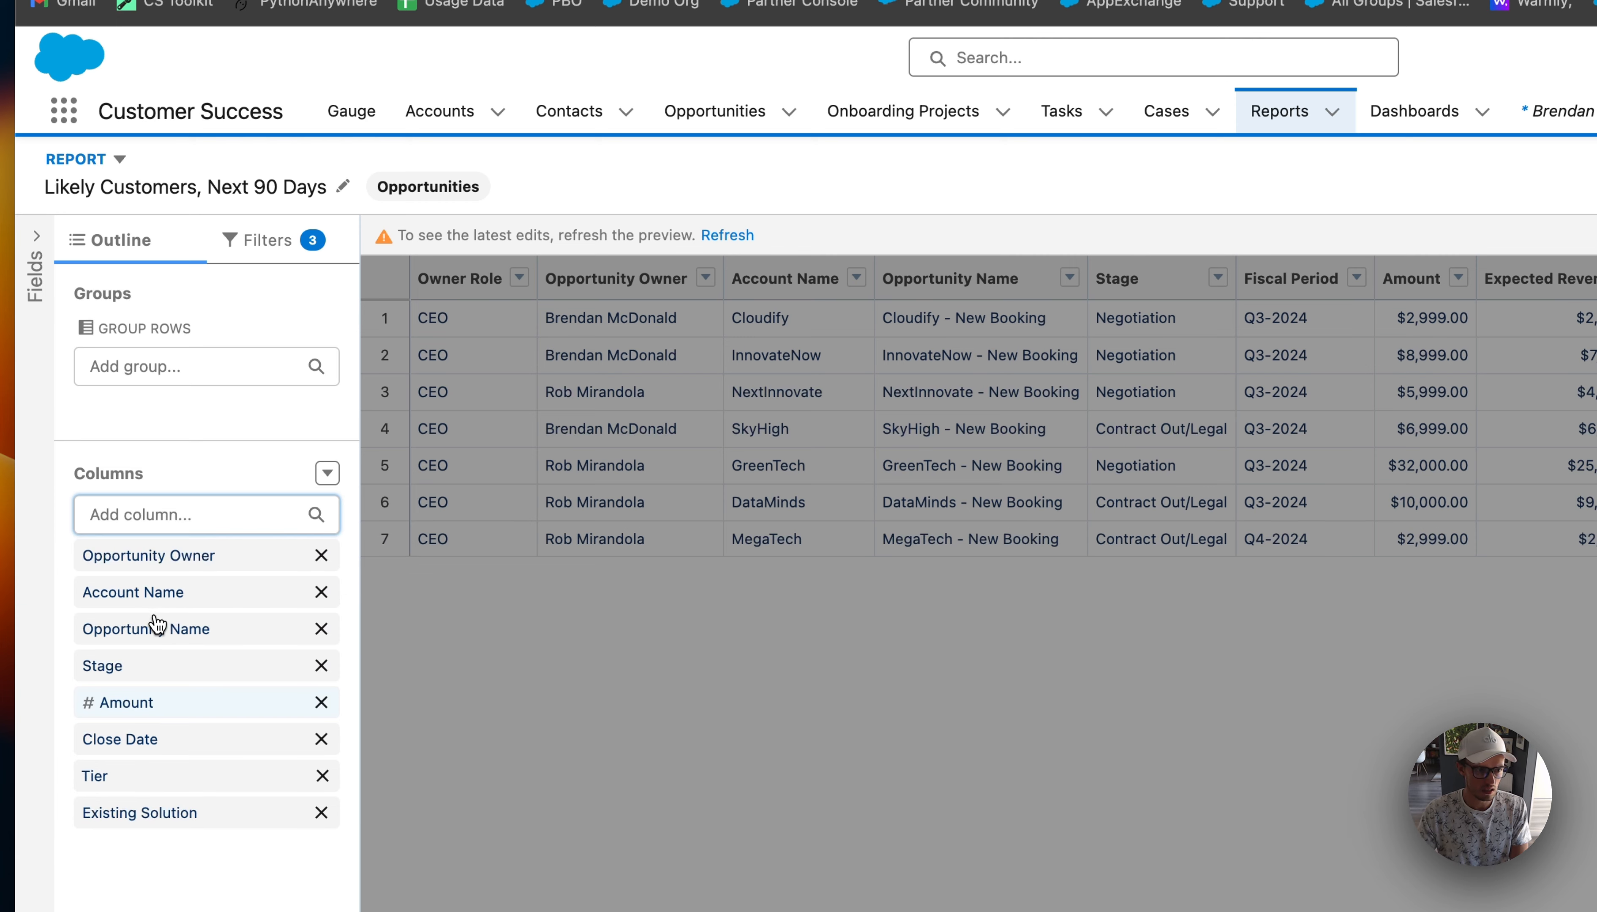
pyautogui.write('success')
pyautogui.click(152, 605)
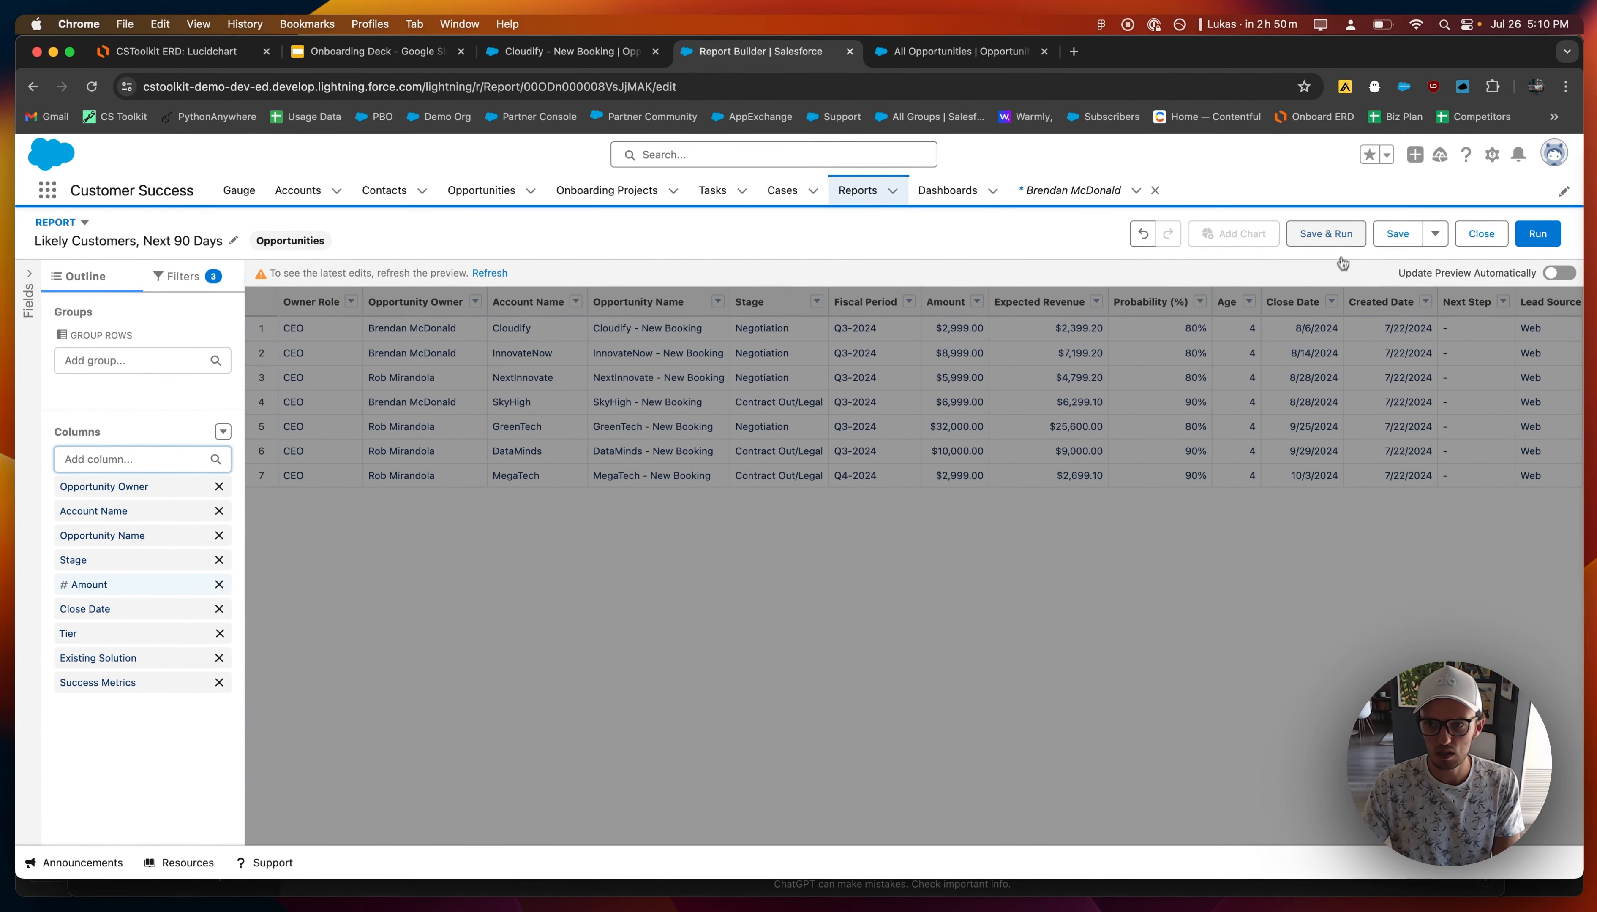
pyautogui.click(1339, 241)
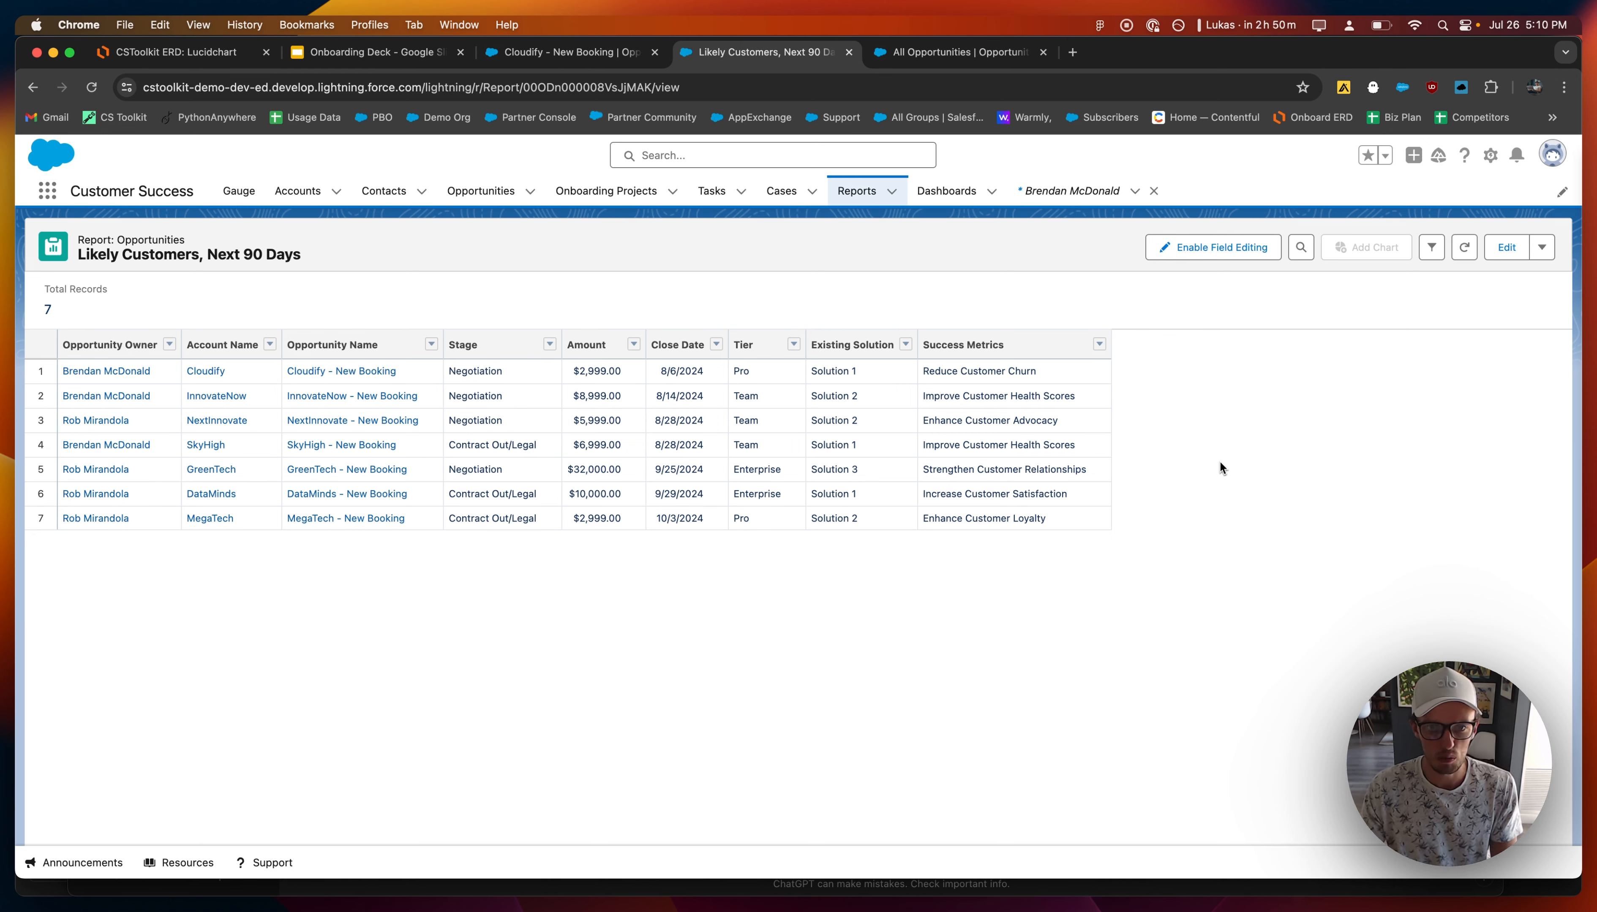
# Group the report rows by Close Month, then save and run the report.
pyautogui.click(1511, 249)
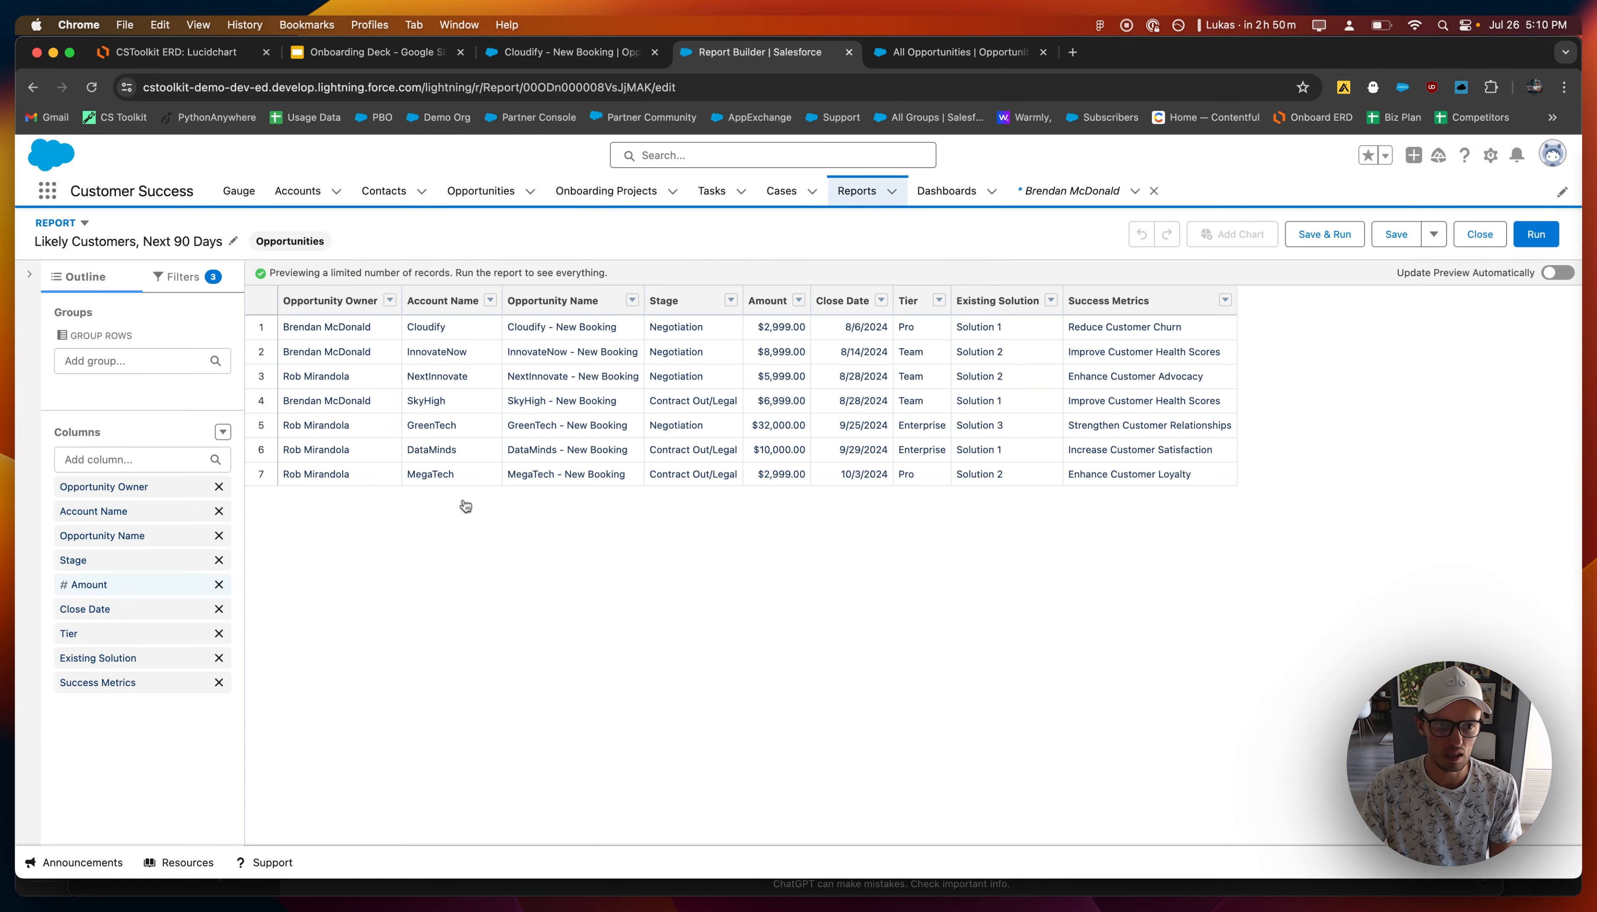
pyautogui.click(106, 359)
pyautogui.write('close')
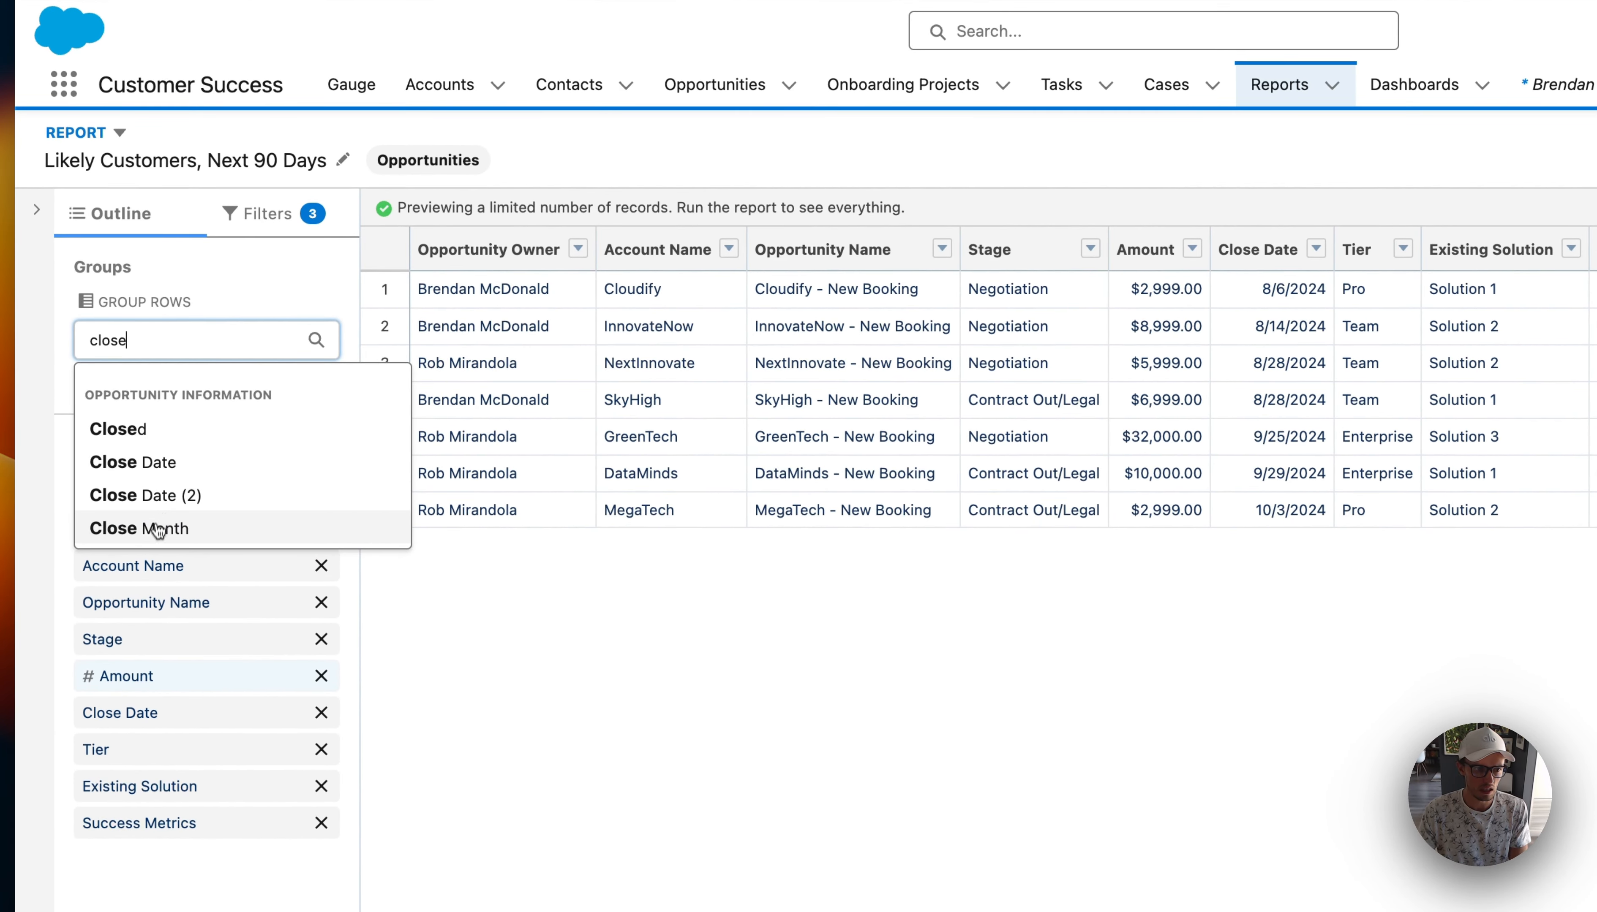
pyautogui.click(158, 528)
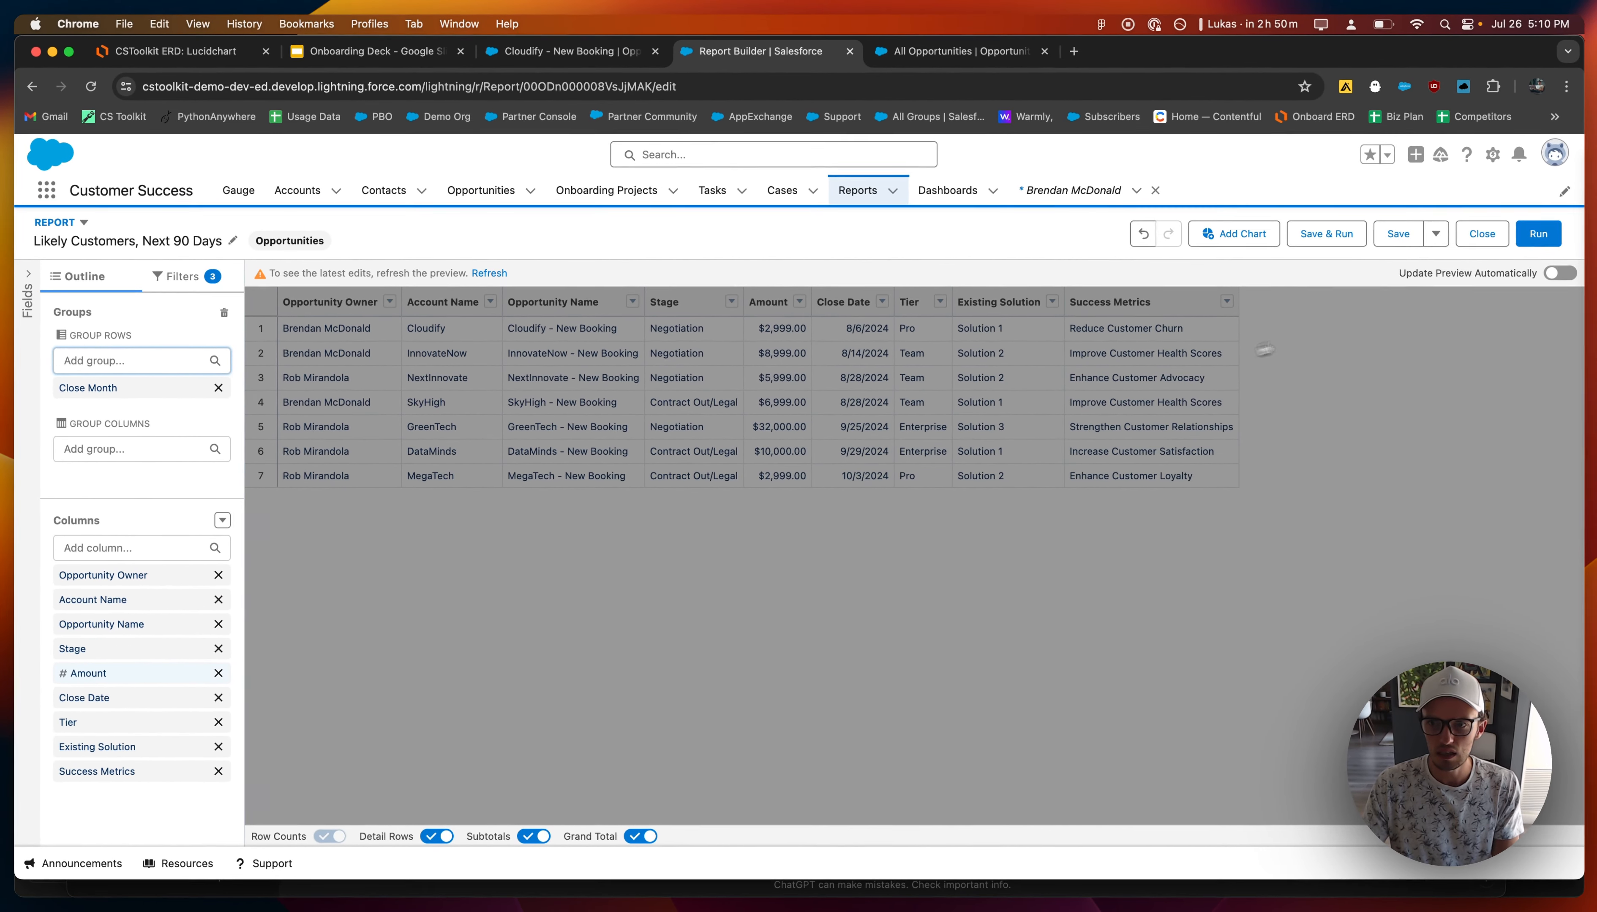
pyautogui.click(1327, 234)
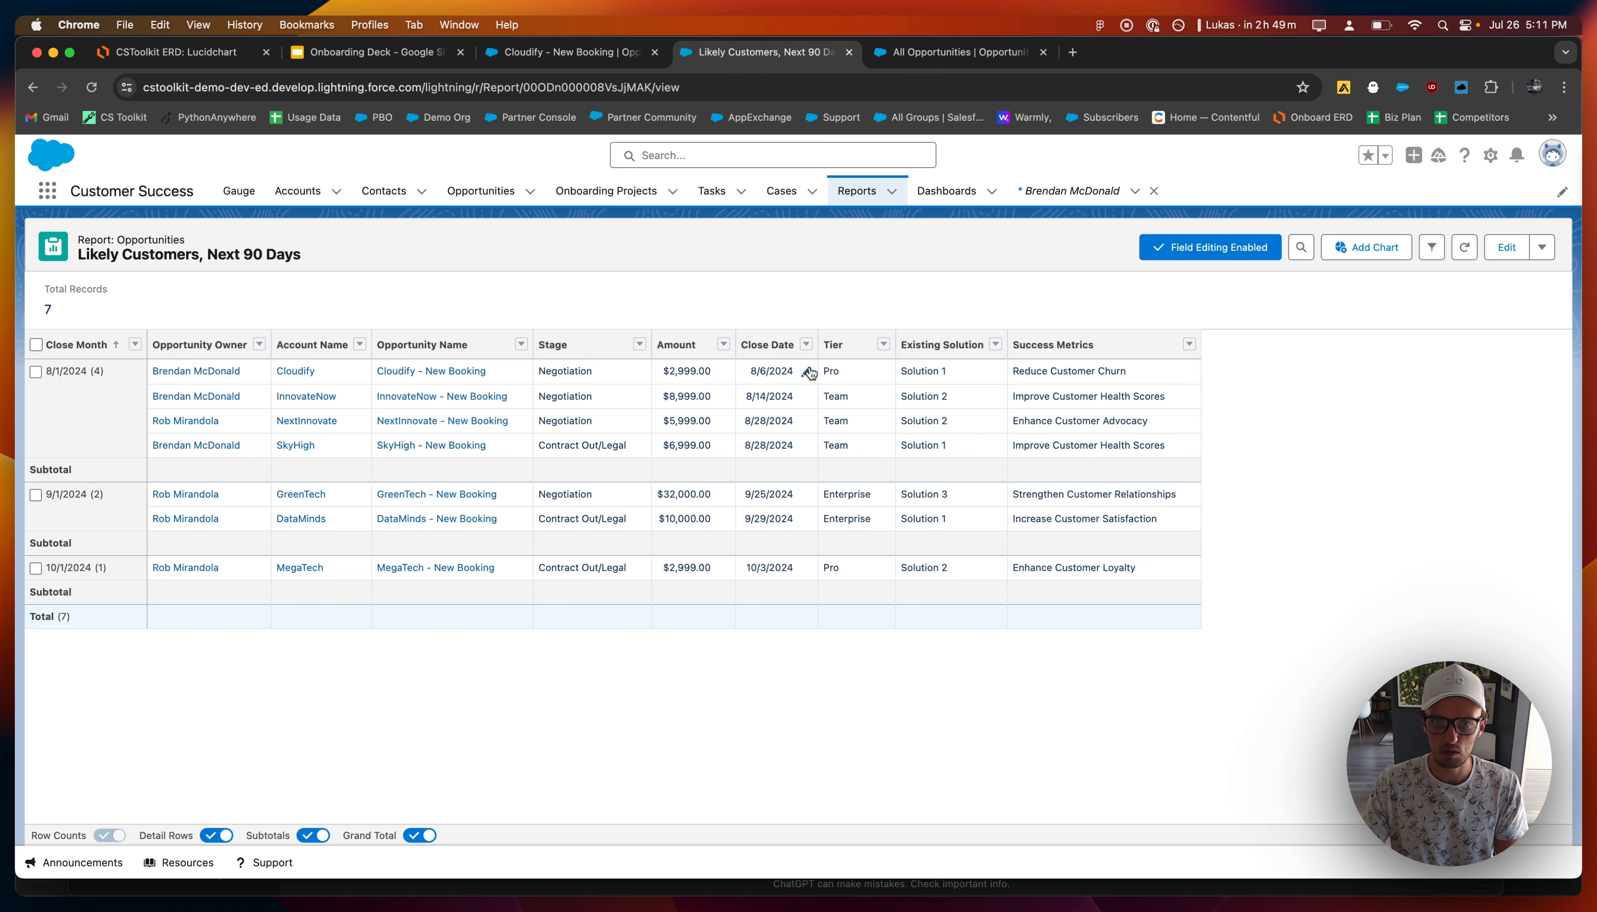
# Set the Cloudify opportunity's Close Date to 7/30/2024 directly in the report, save the change and refresh.
pyautogui.click(807, 372)
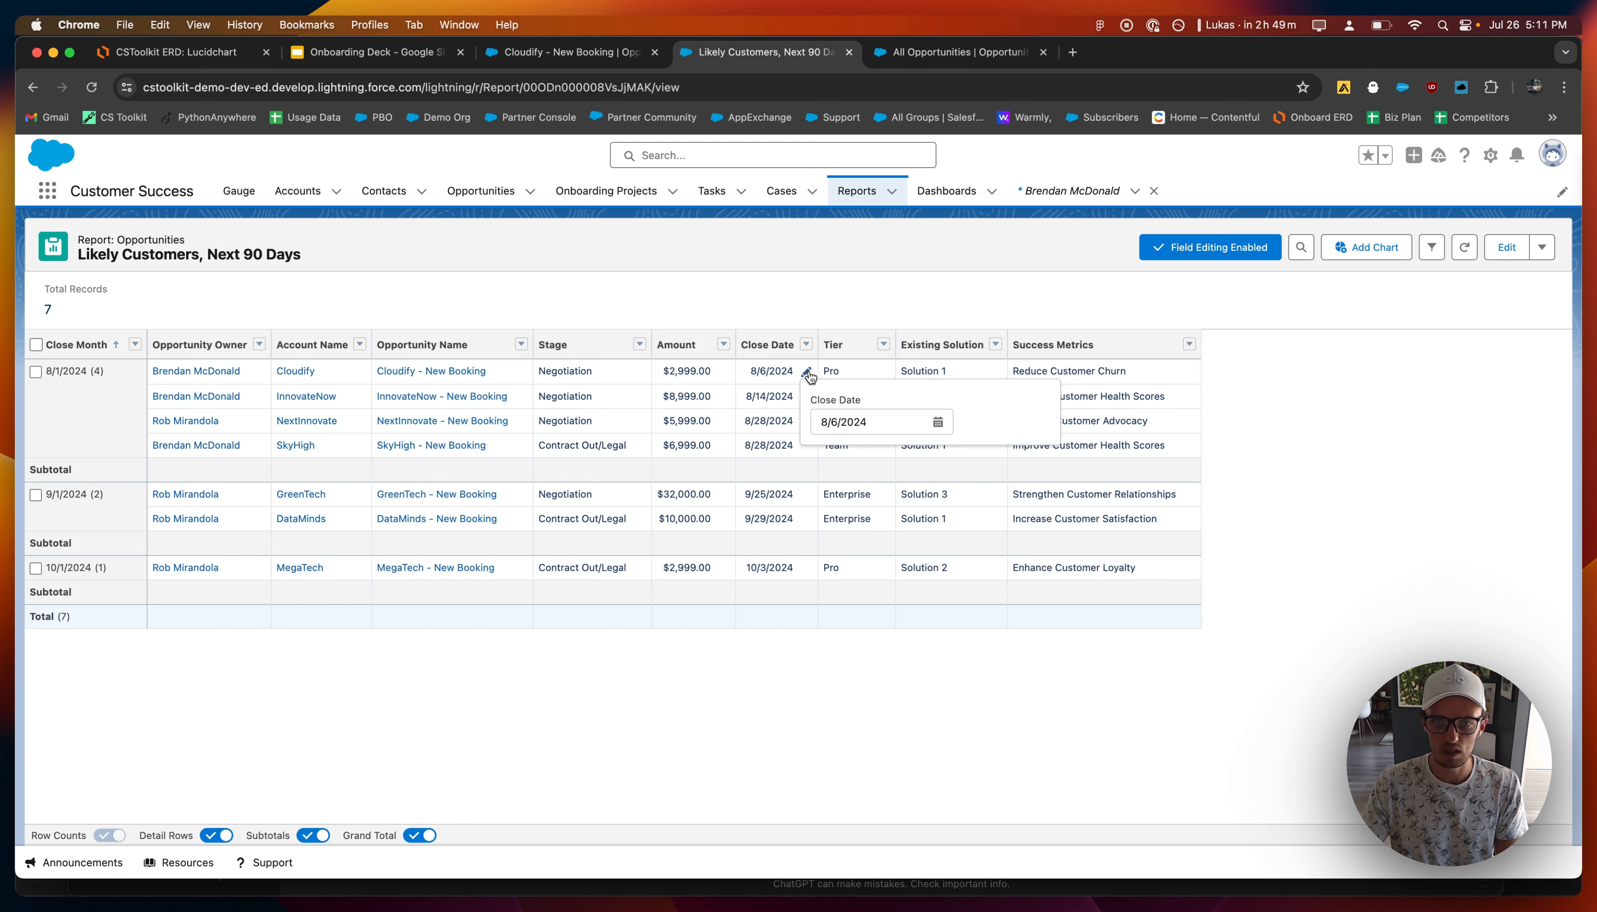
pyautogui.click(939, 424)
pyautogui.click(894, 513)
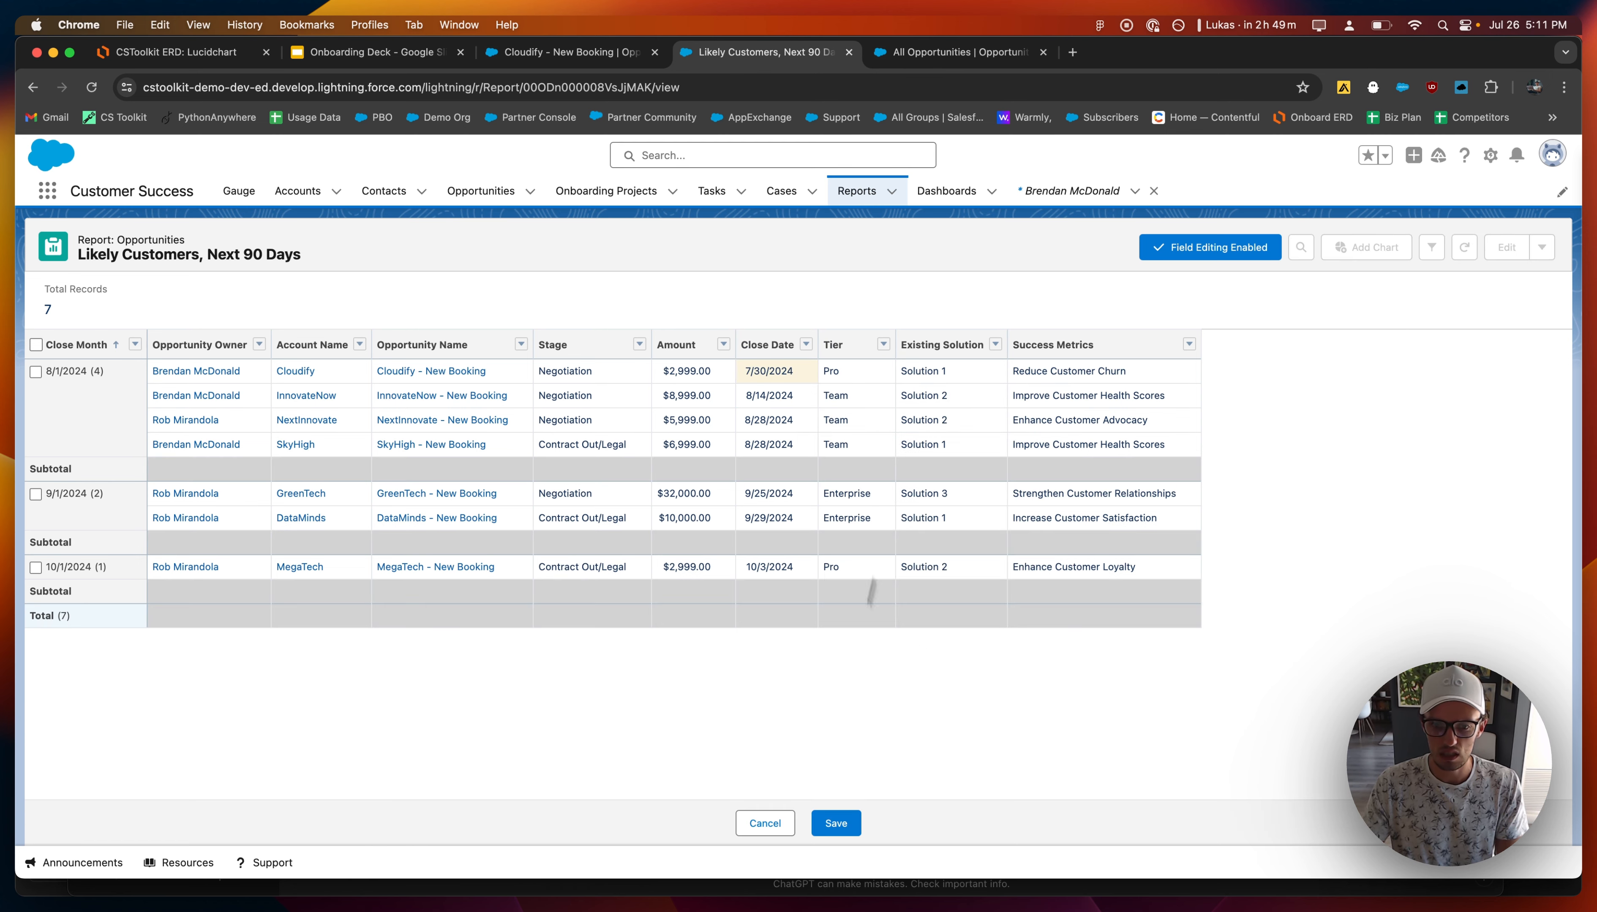
pyautogui.click(836, 824)
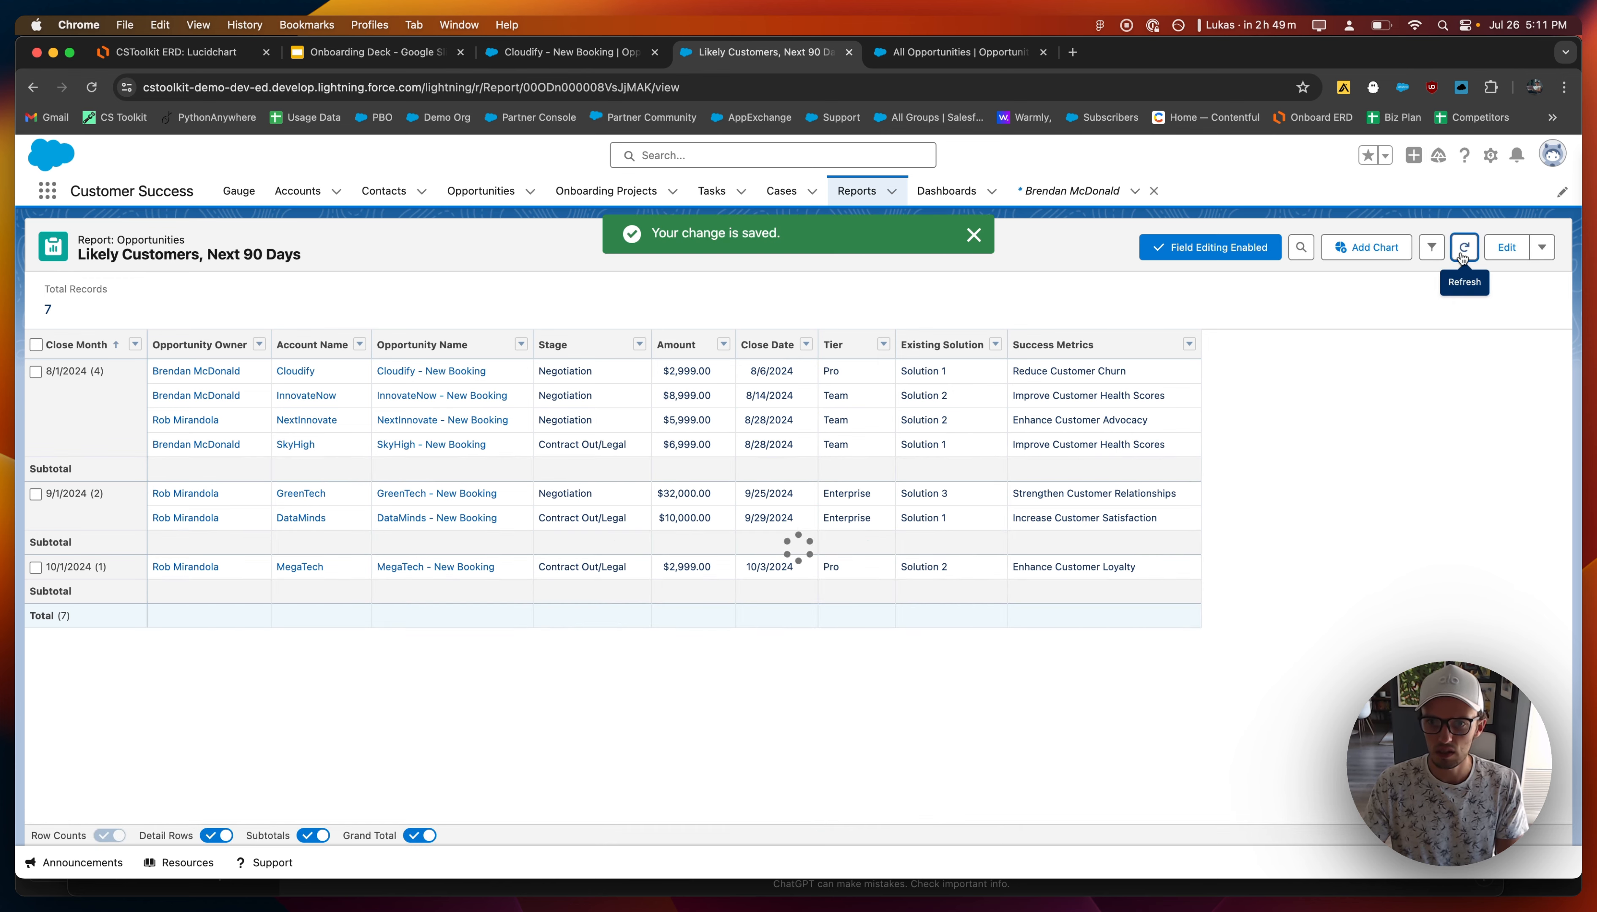
pyautogui.press('super+r')
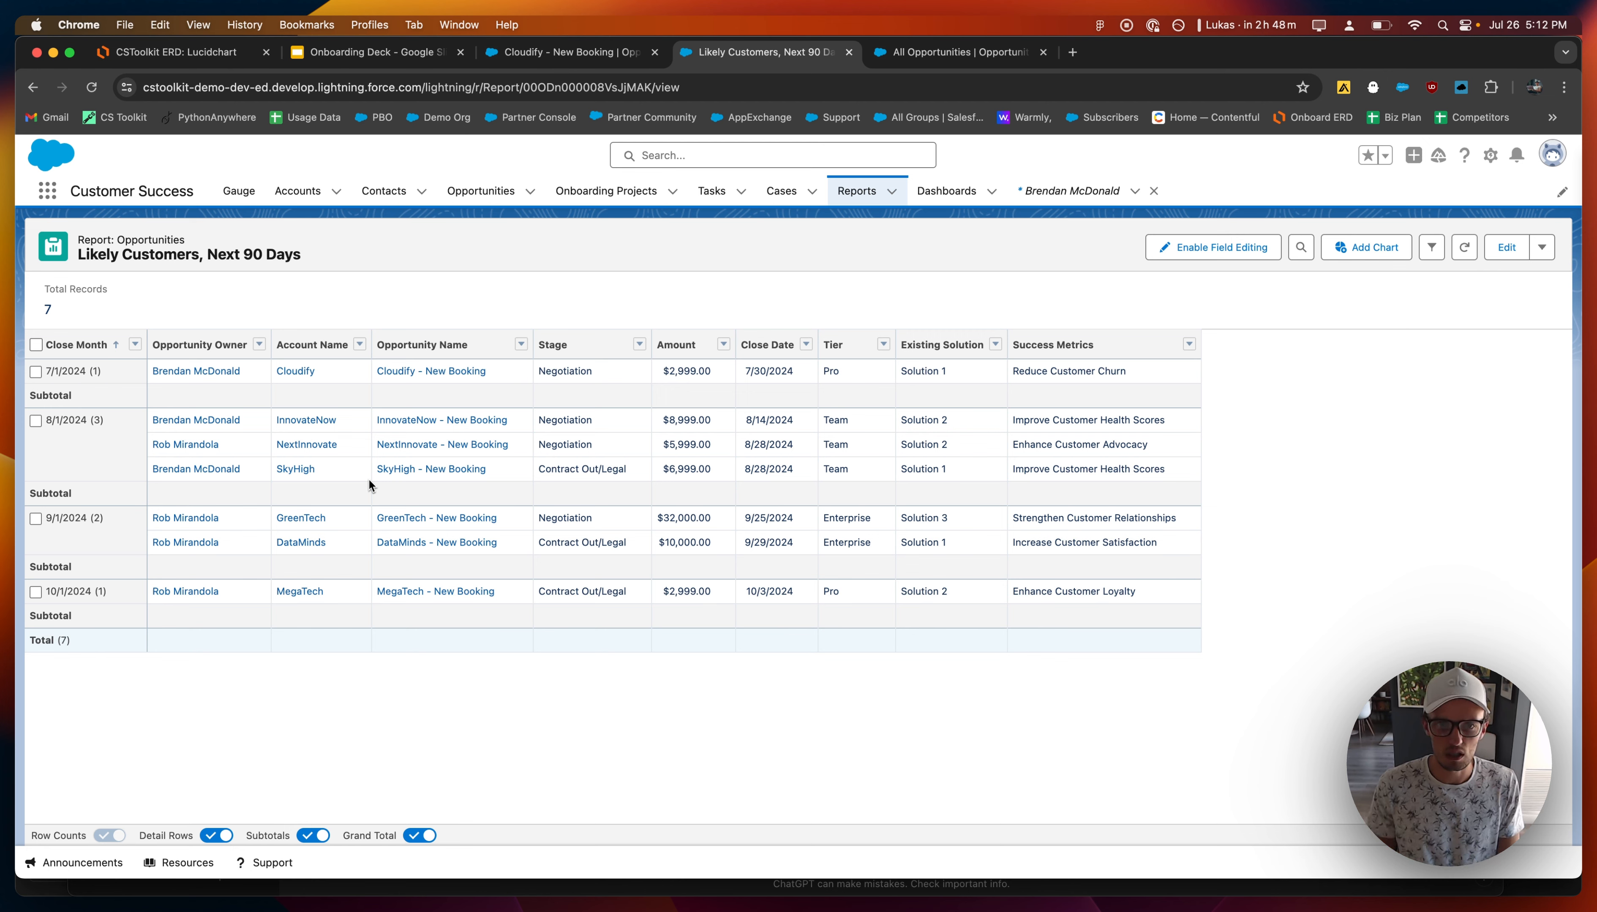
# Start a row-level formula column in the report with the formula CLOSE_DATE - TODAY().
pyautogui.click(1508, 248)
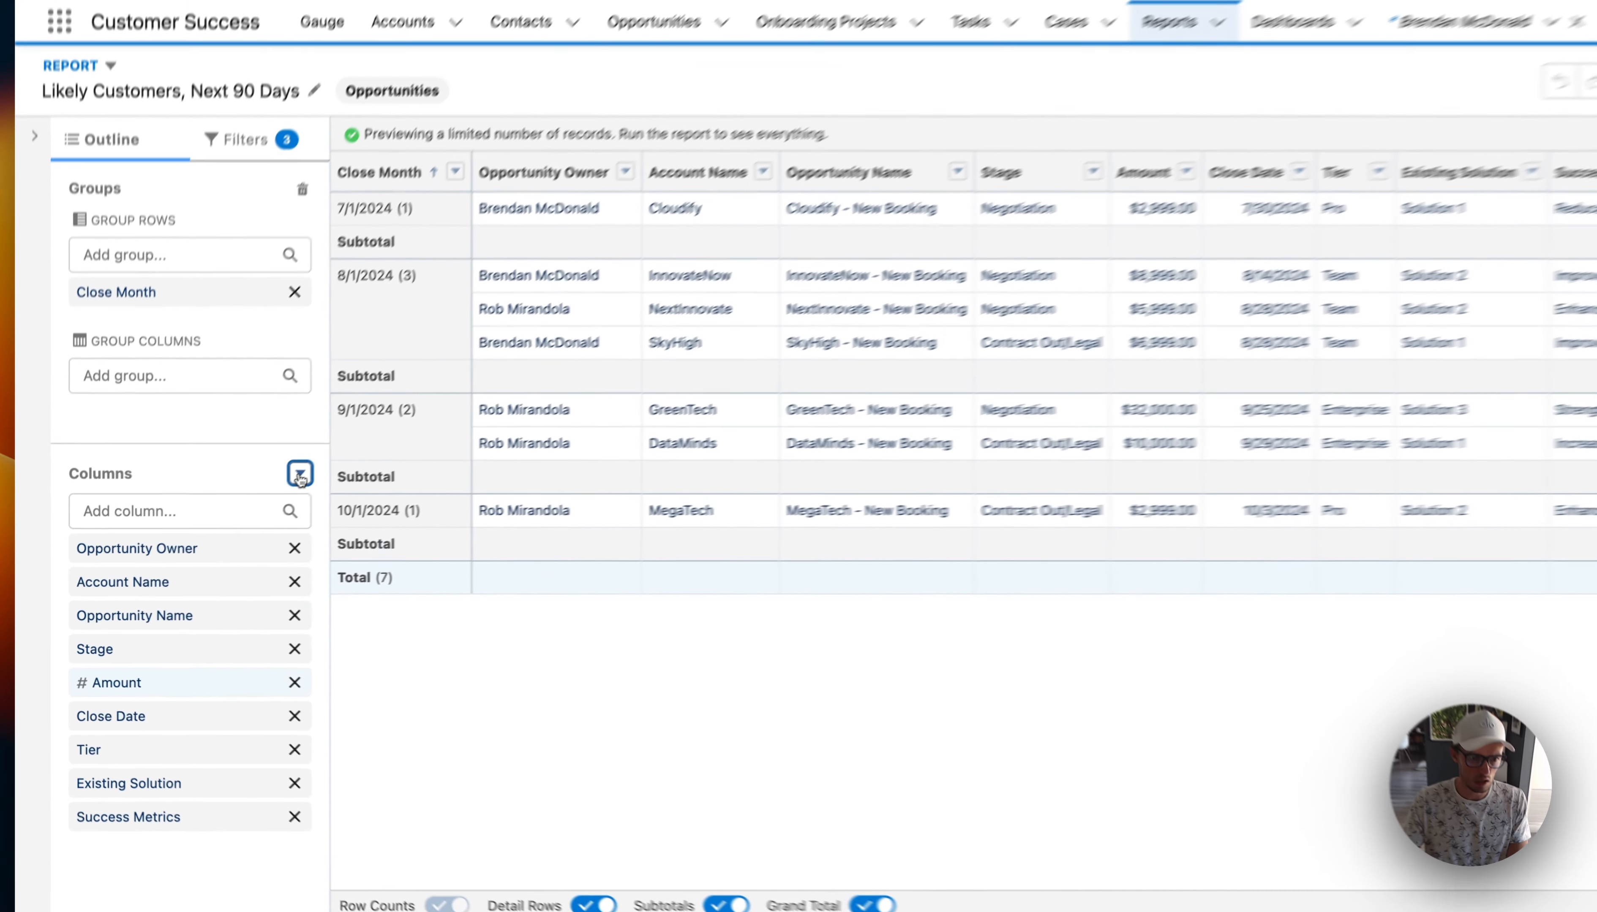
pyautogui.click(222, 520)
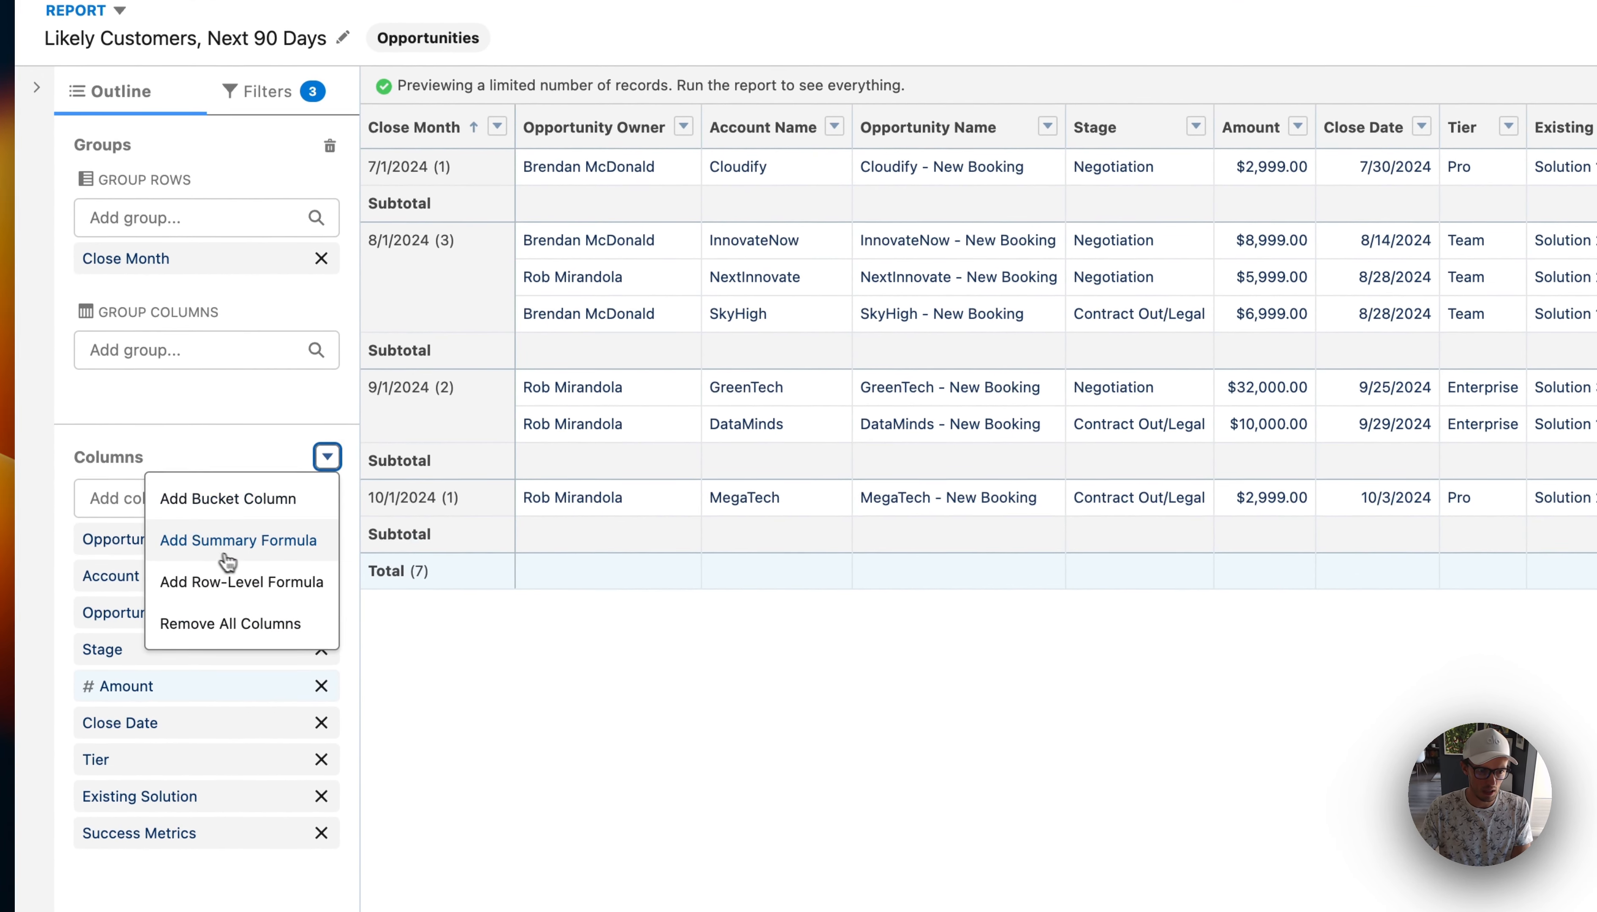
pyautogui.click(247, 577)
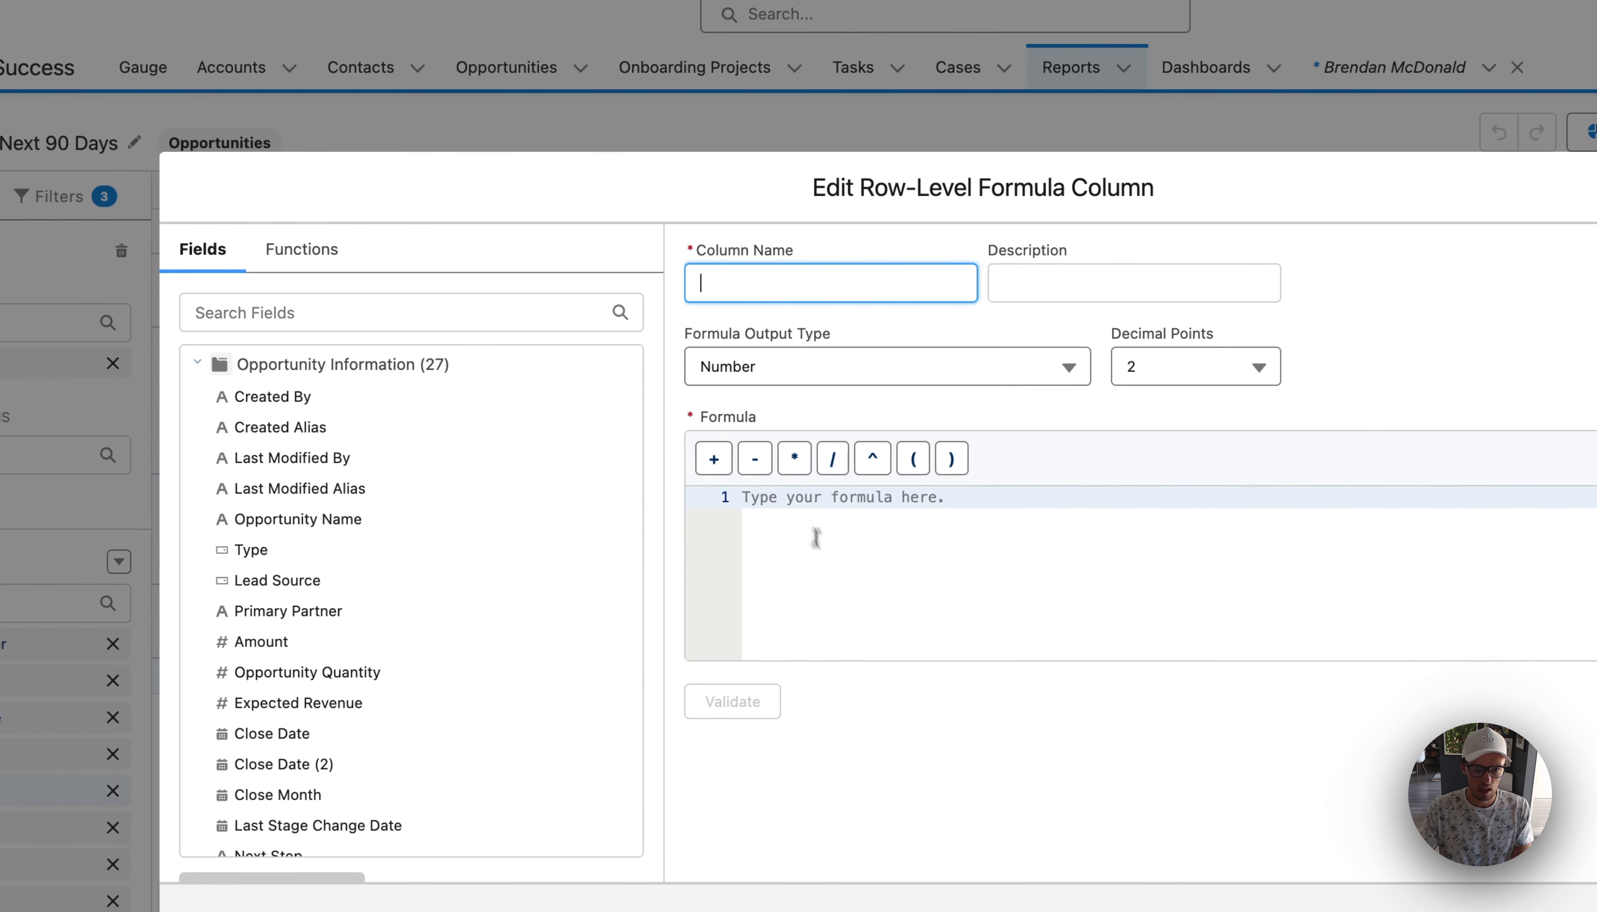
pyautogui.click(1038, 470)
pyautogui.write('CLOSE_D')
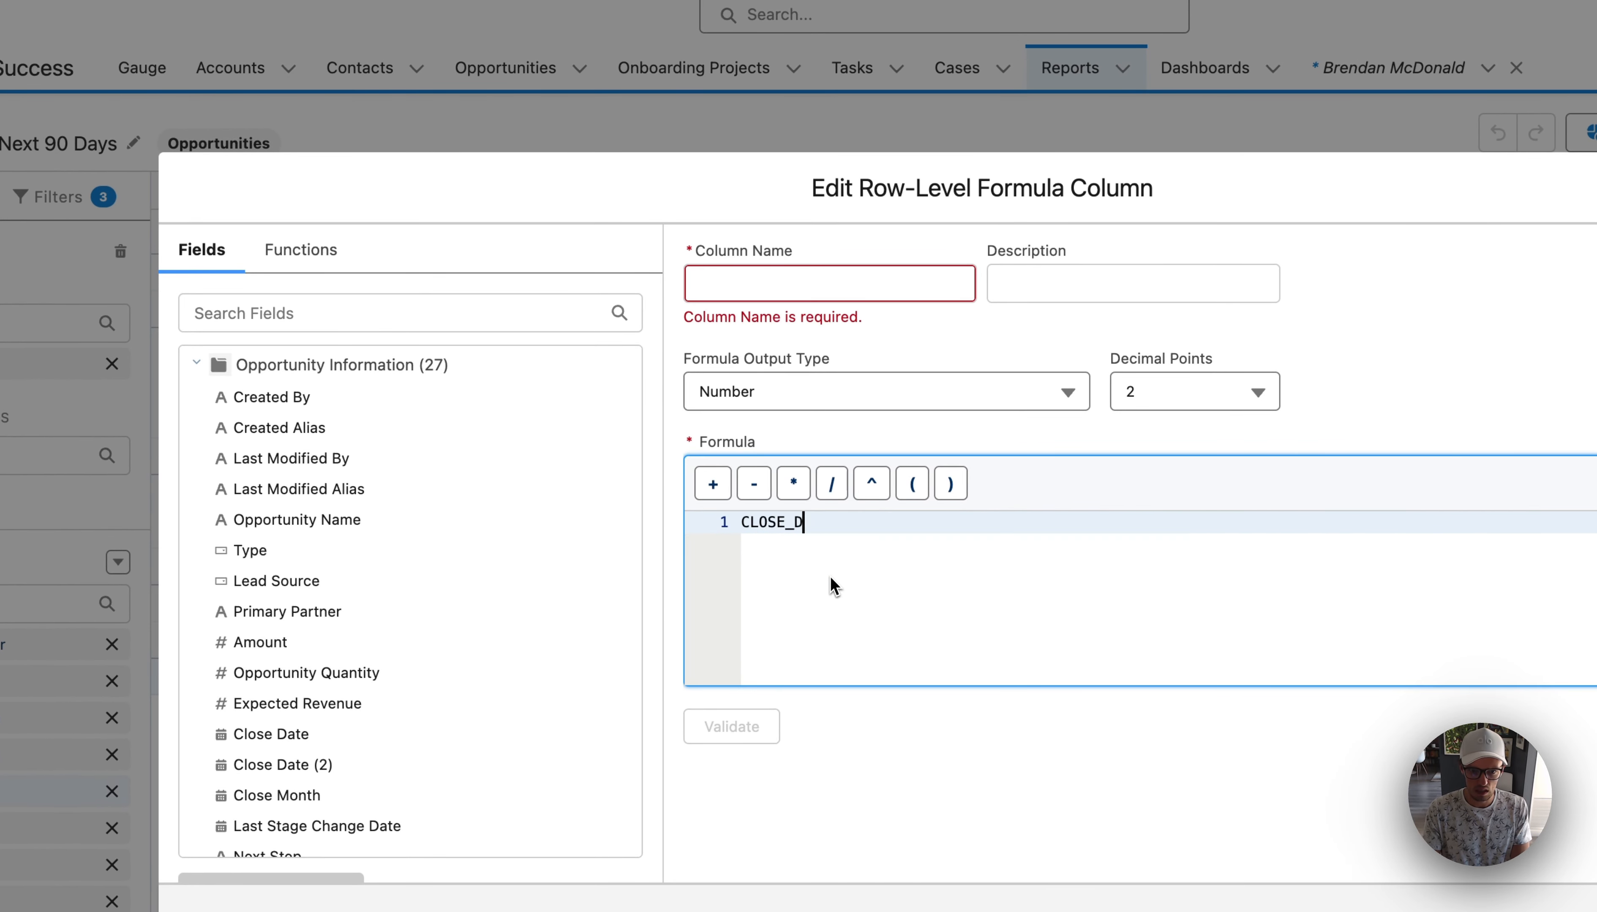
pyautogui.write('TODY')
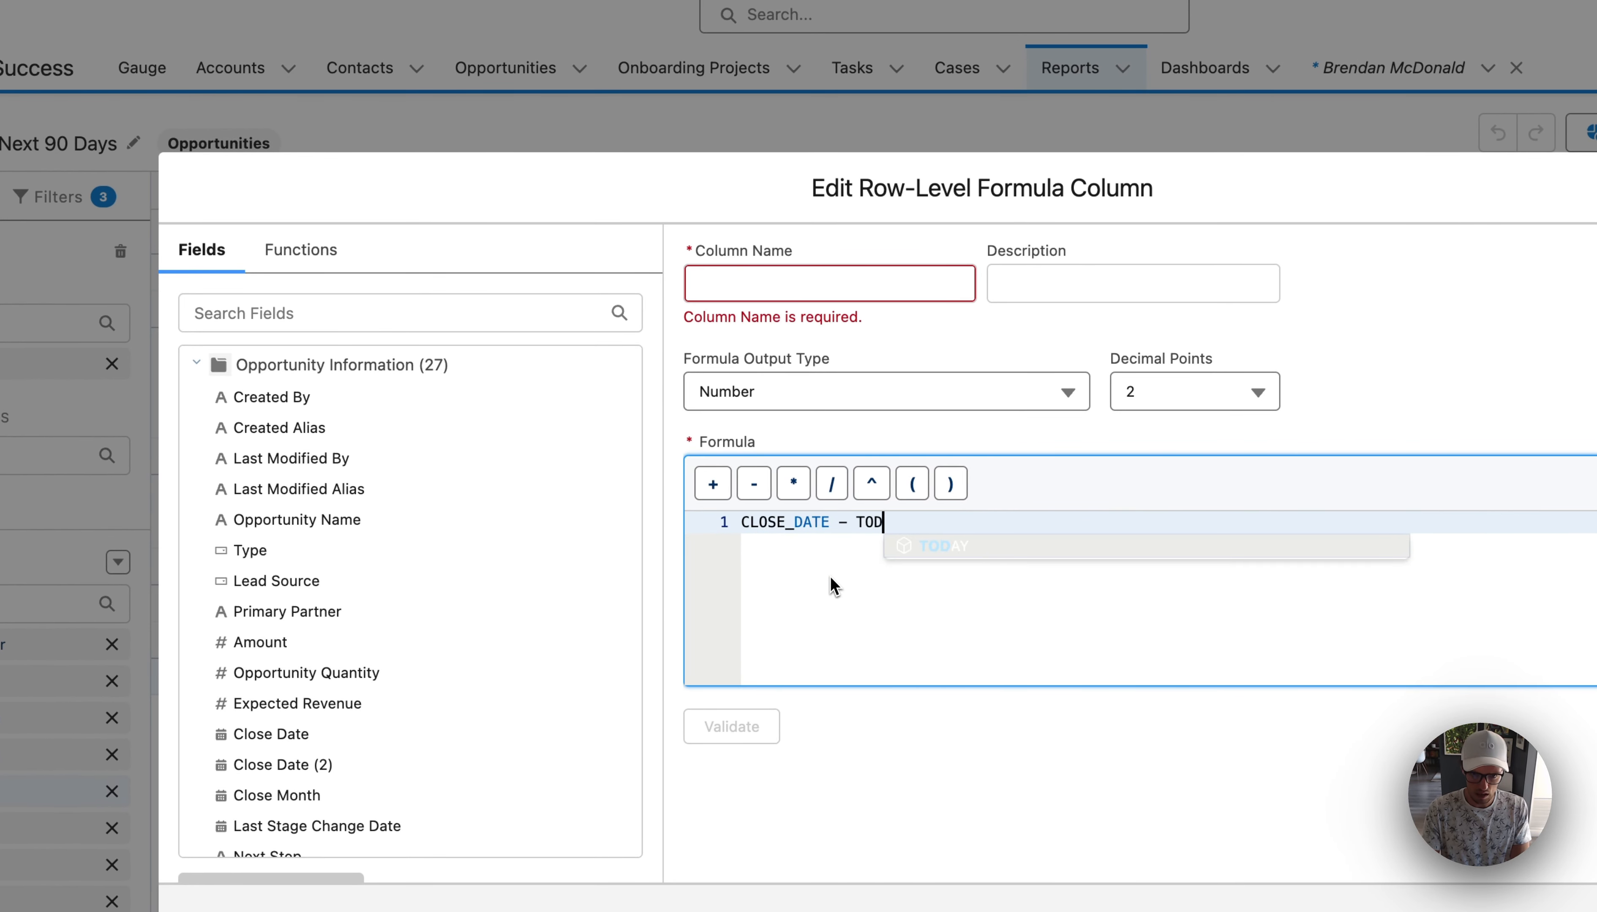
pyautogui.write('Y()')
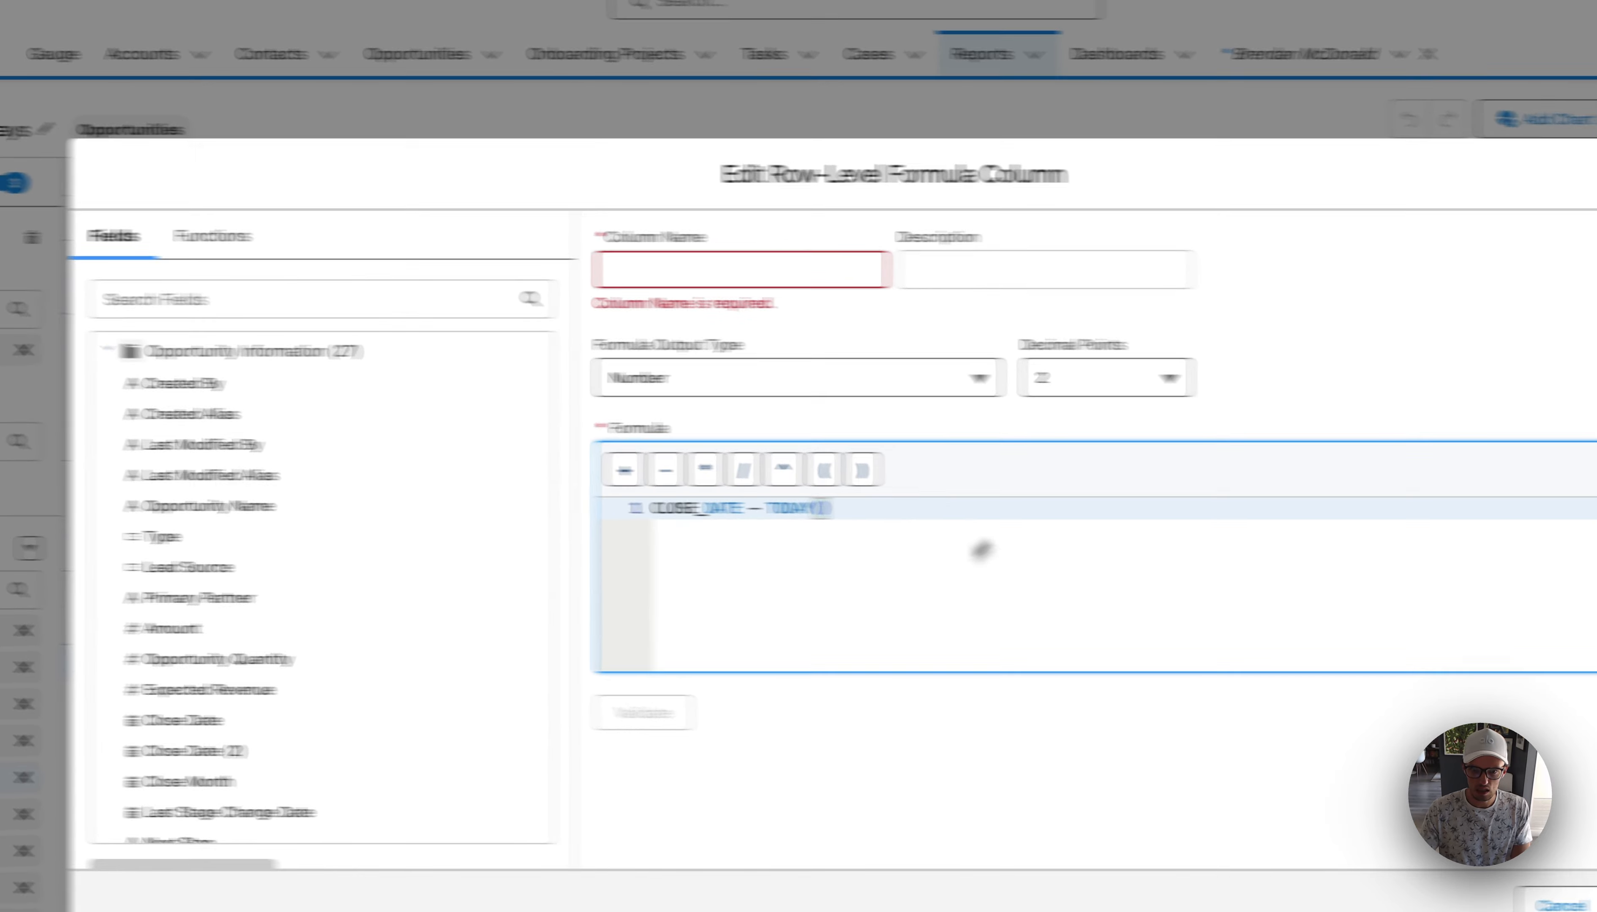
# Set the formula column to 0 decimal points, name it Days to Close and apply it.
pyautogui.click(1243, 394)
pyautogui.click(1164, 444)
pyautogui.click(481, 335)
pyautogui.write('Days to C')
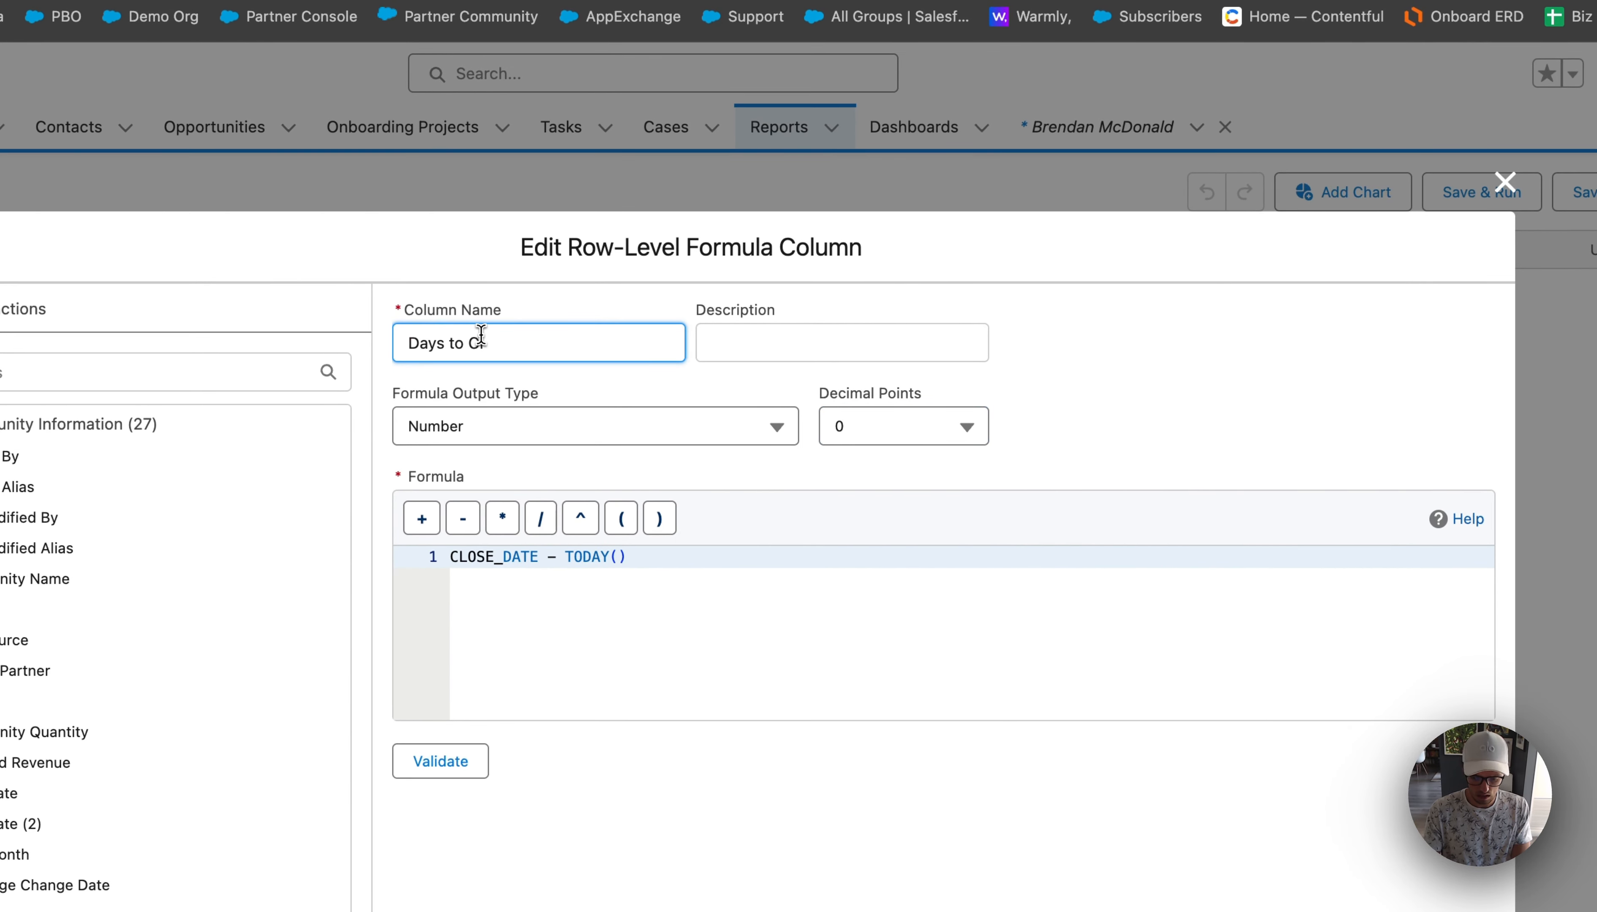
pyautogui.write('lose')
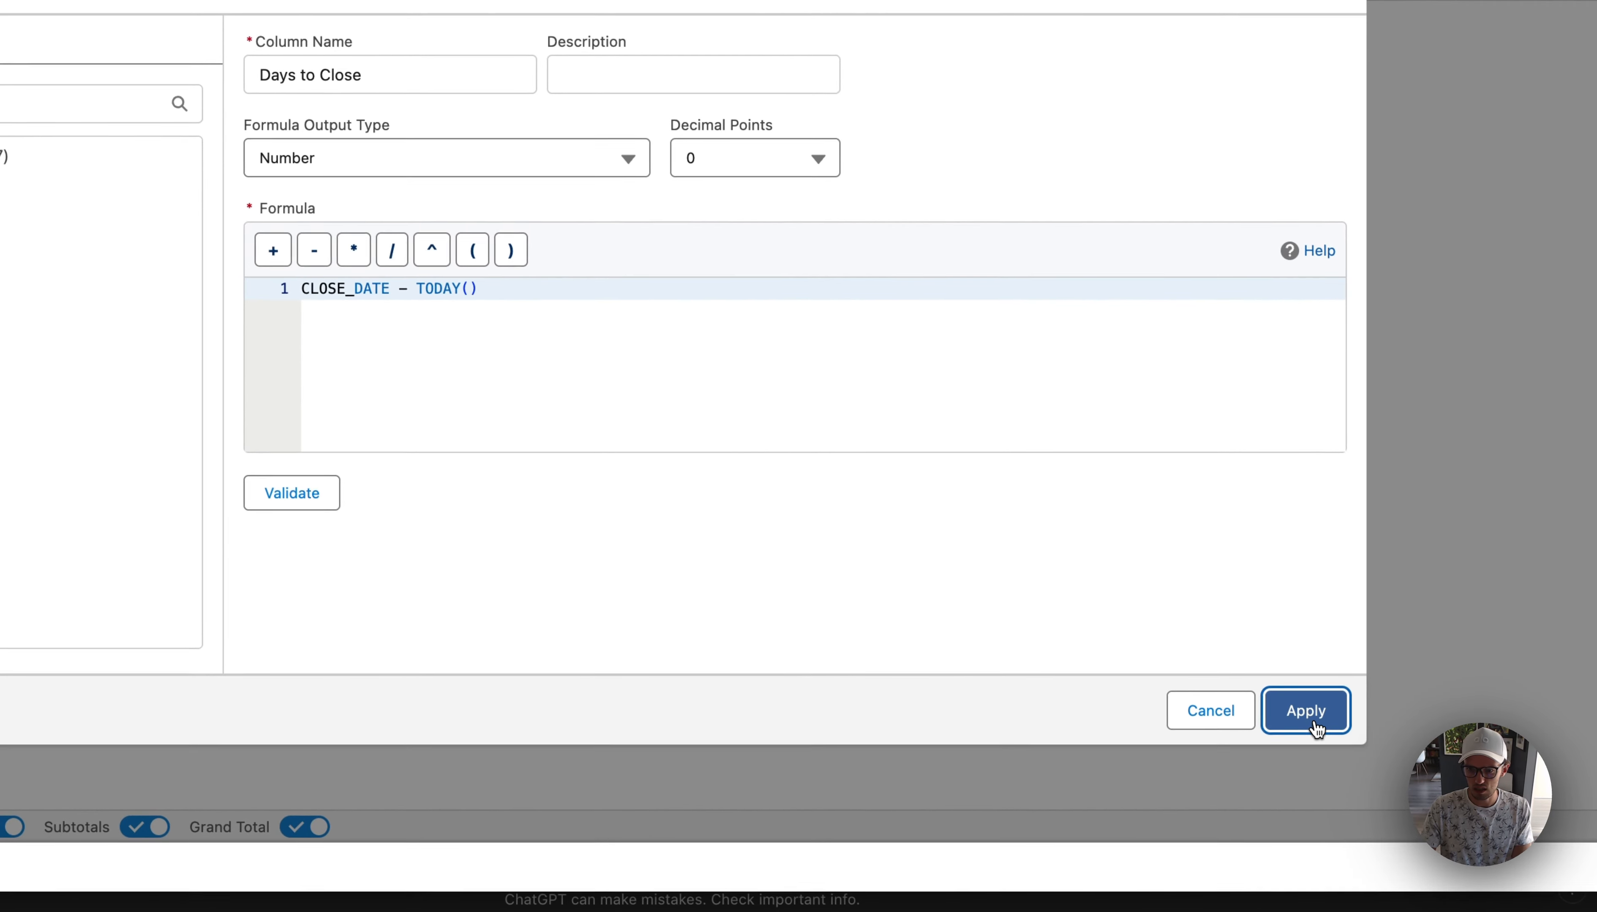
pyautogui.click(1456, 911)
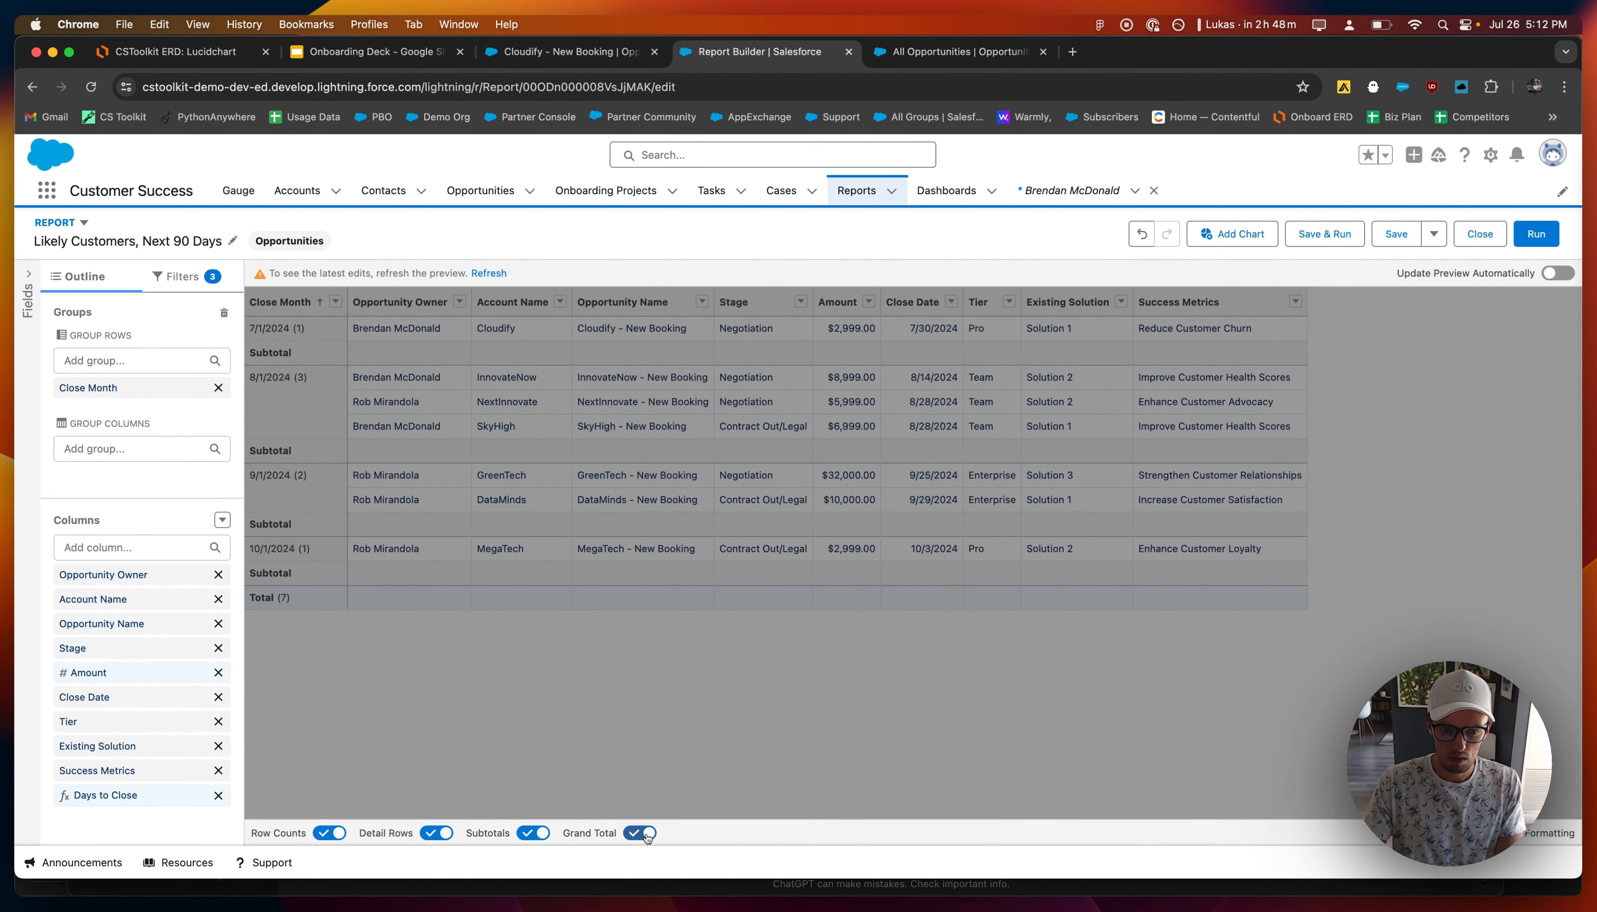
# Turn off the report's grand total and subtotals, then save and run it.
pyautogui.click(304, 822)
pyautogui.click(539, 835)
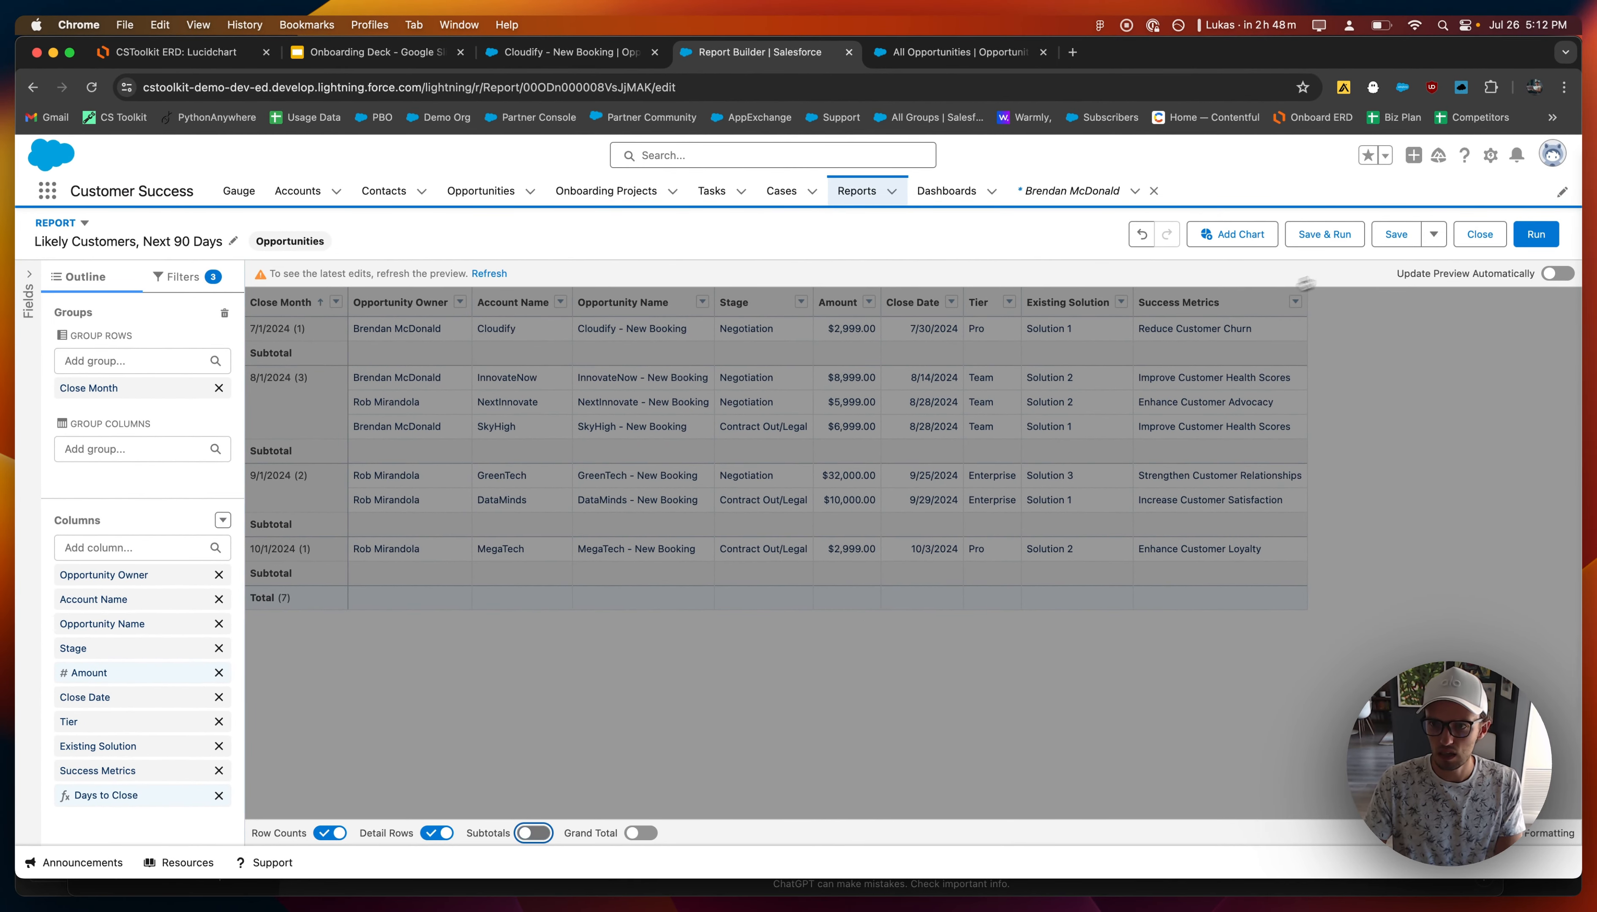
pyautogui.click(1324, 234)
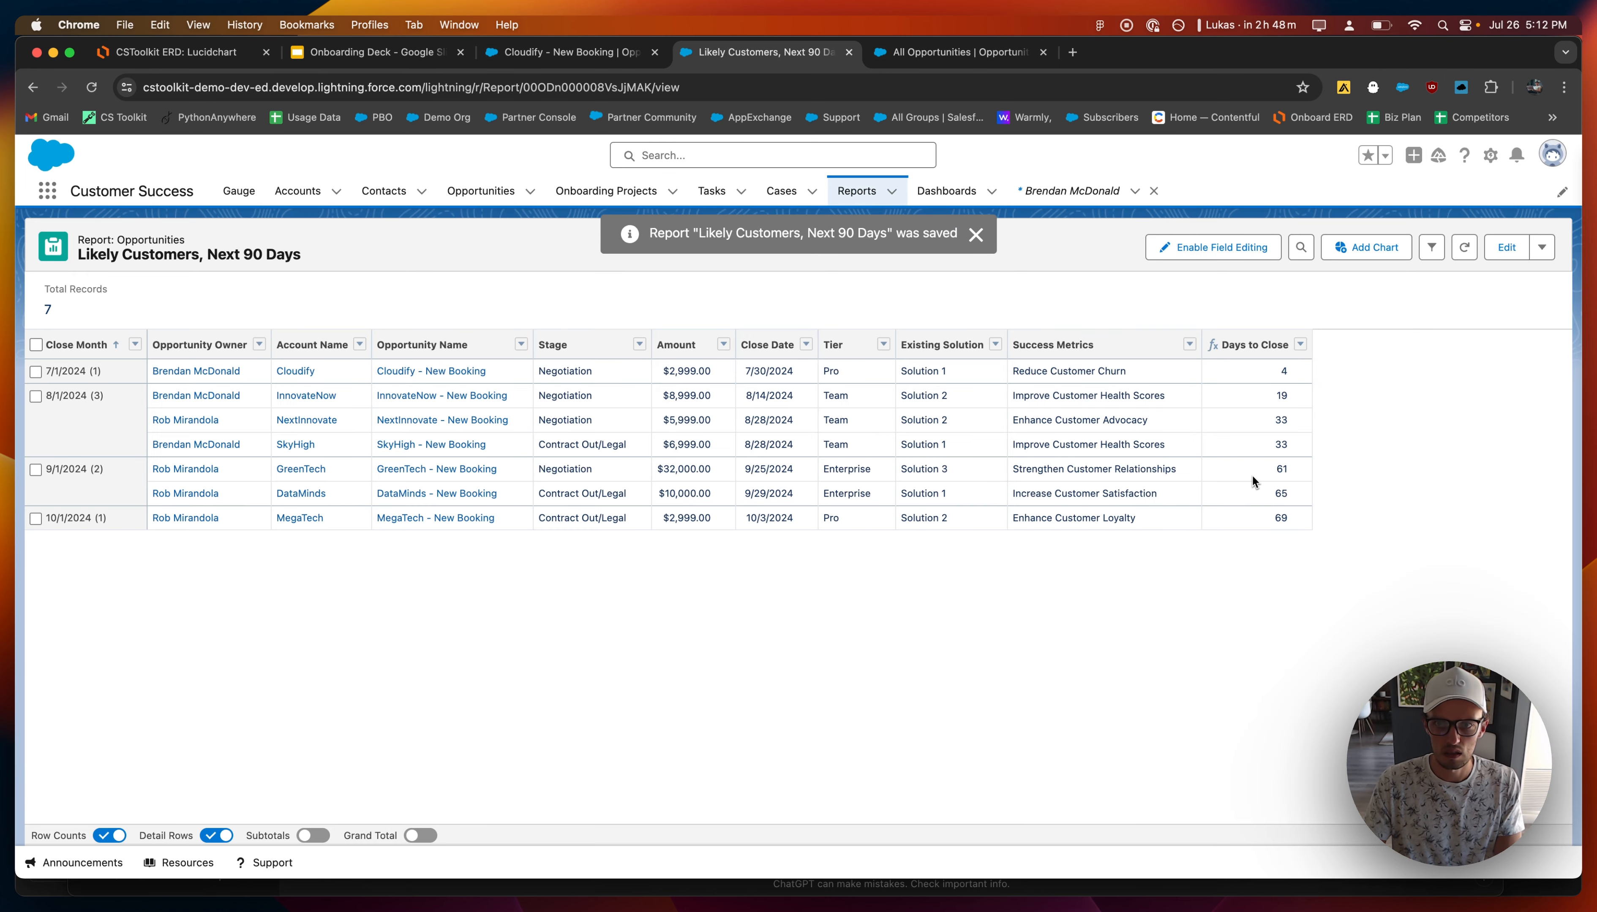
# Move the Days to Close column directly after Close Date, then save and run the report.
pyautogui.click(1506, 247)
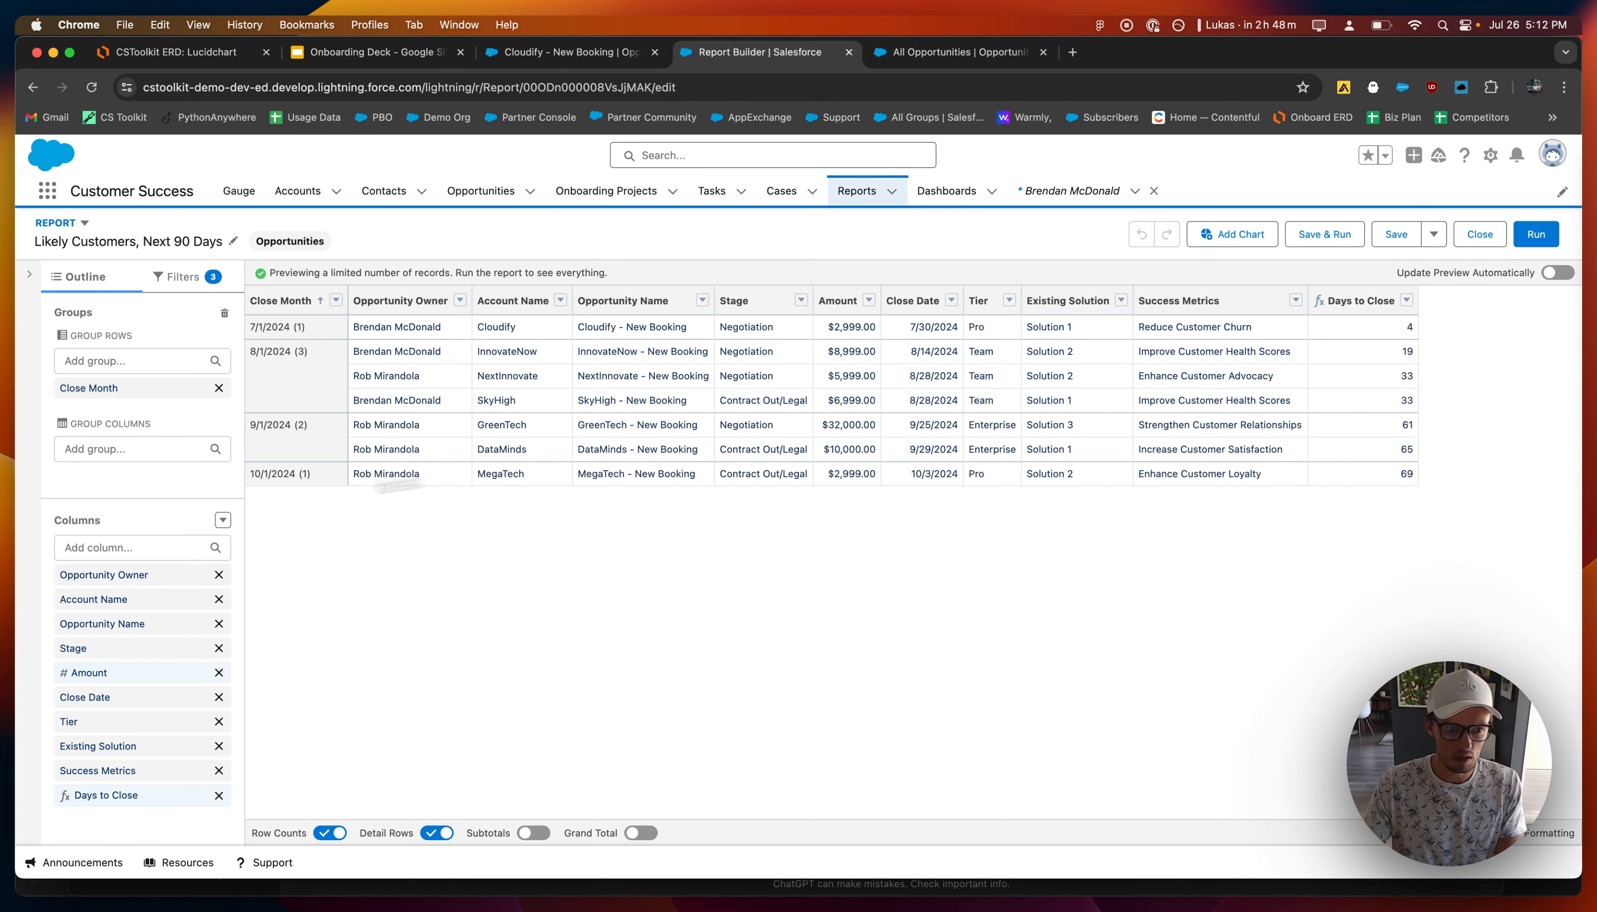
pyautogui.moveTo(89, 793); pyautogui.dragTo(97, 708)
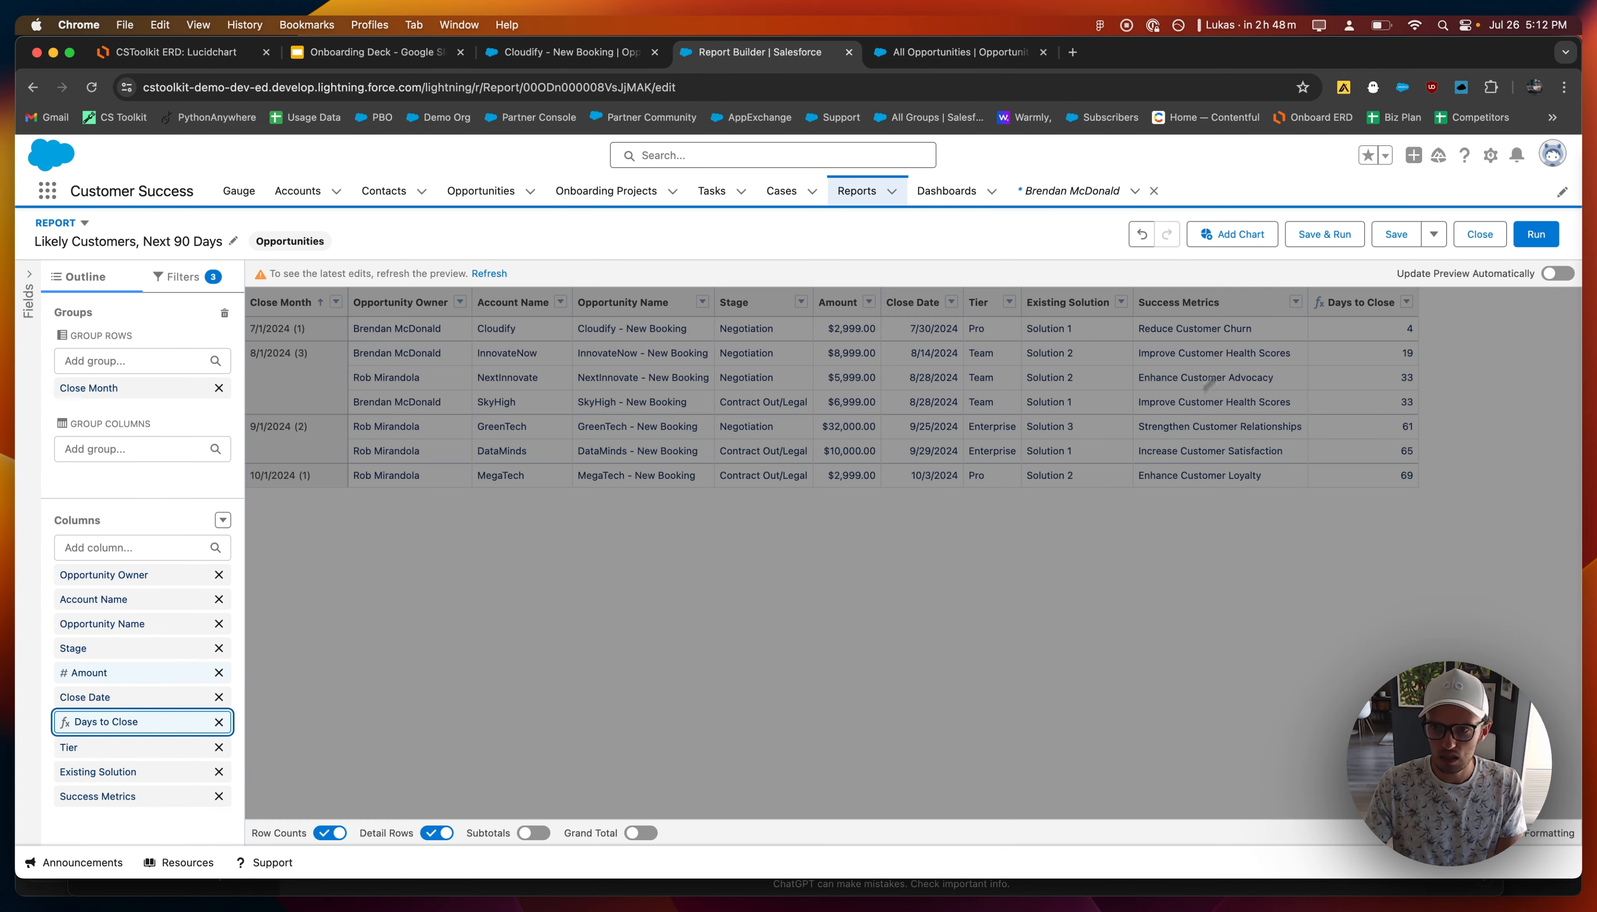
pyautogui.click(1331, 235)
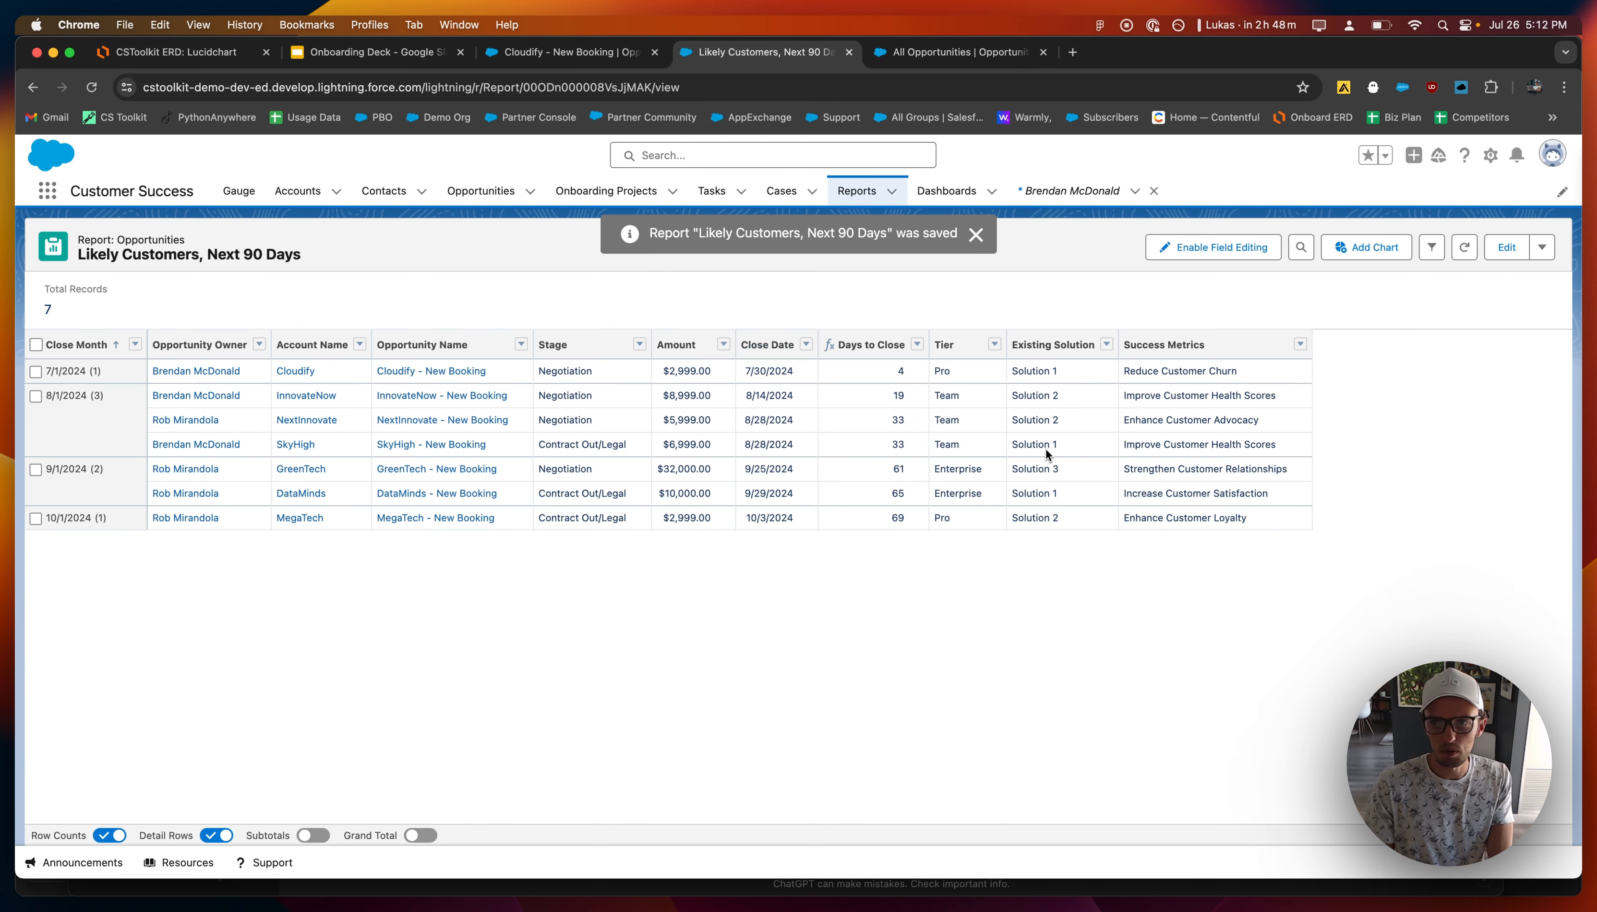
# Add a bar chart to the report and set its X-axis to Record Count with Close Month on the Y-axis.
pyautogui.click(1356, 248)
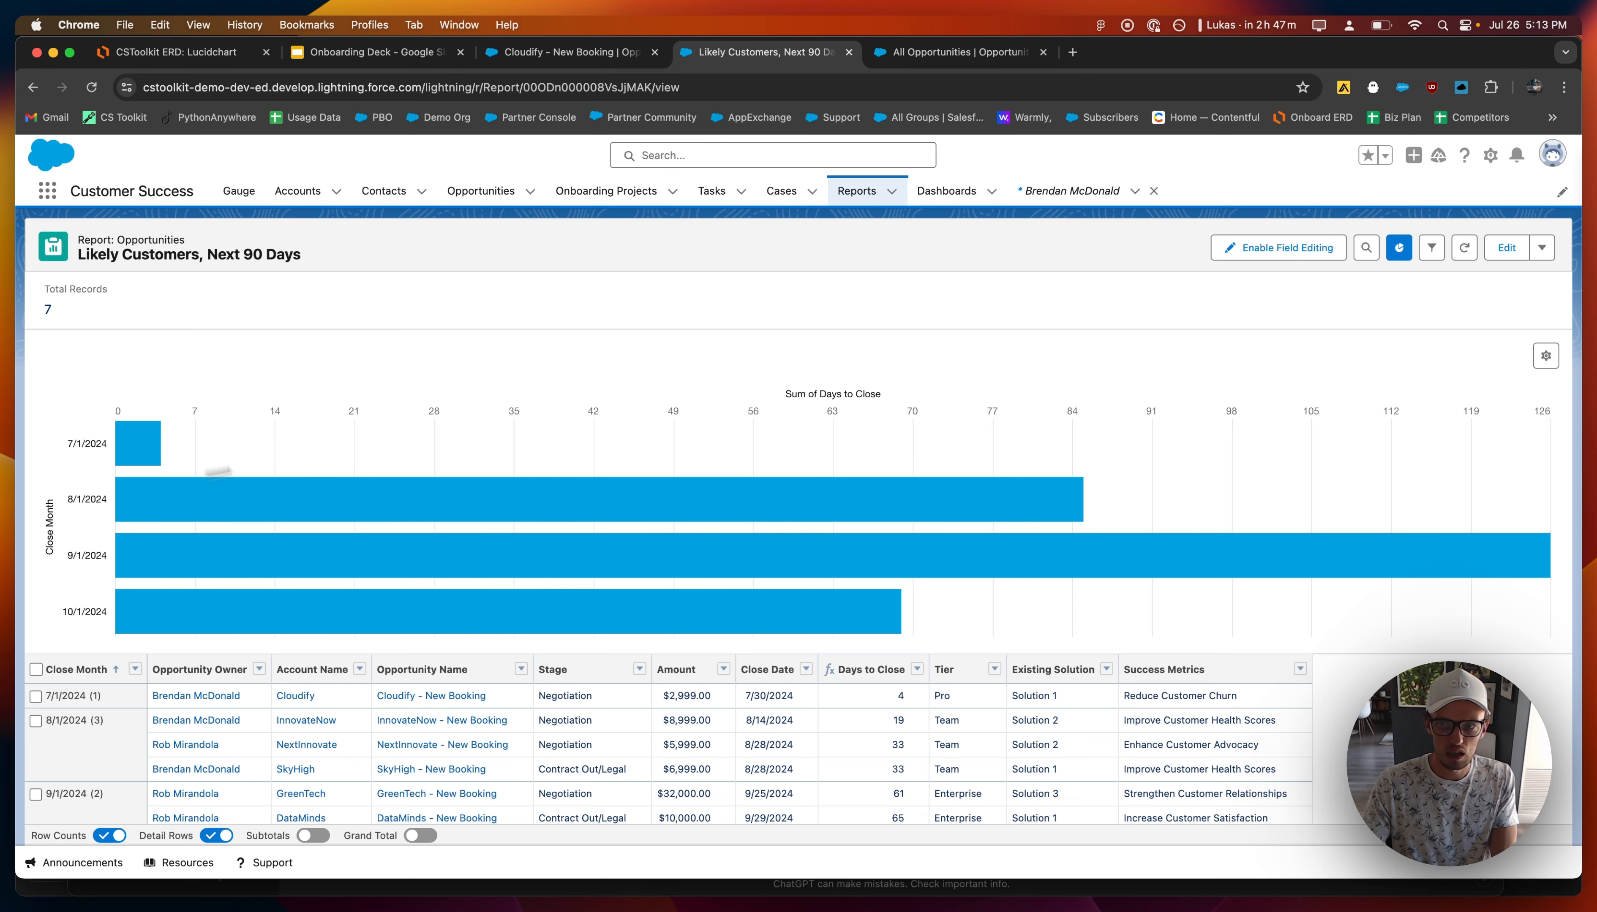
pyautogui.click(1545, 356)
pyautogui.click(1420, 683)
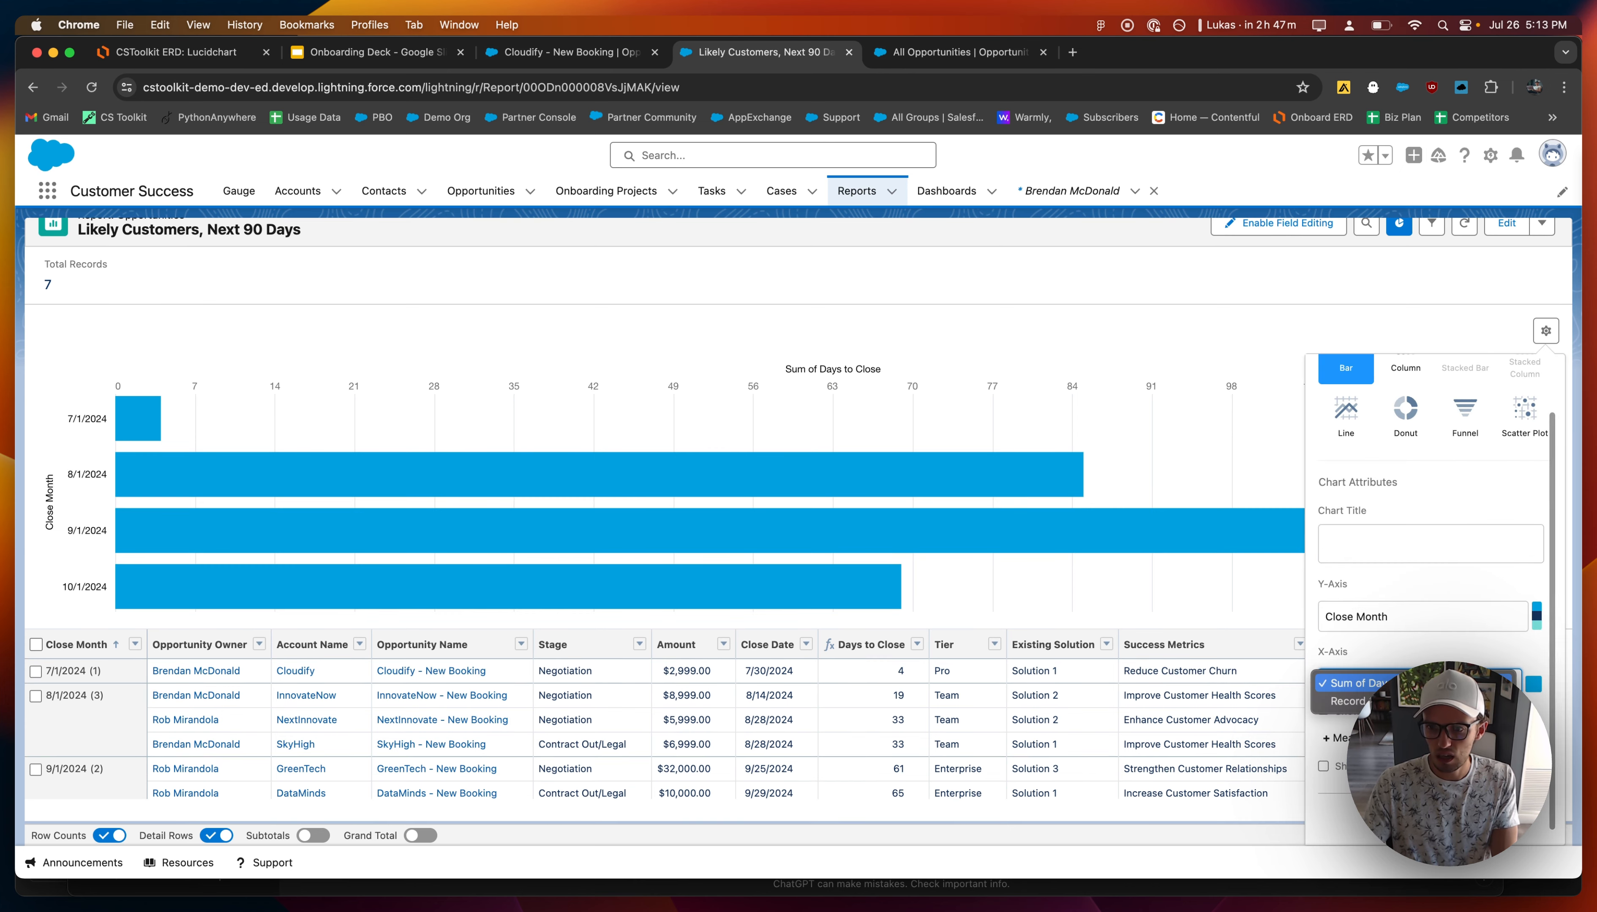
pyautogui.click(1347, 701)
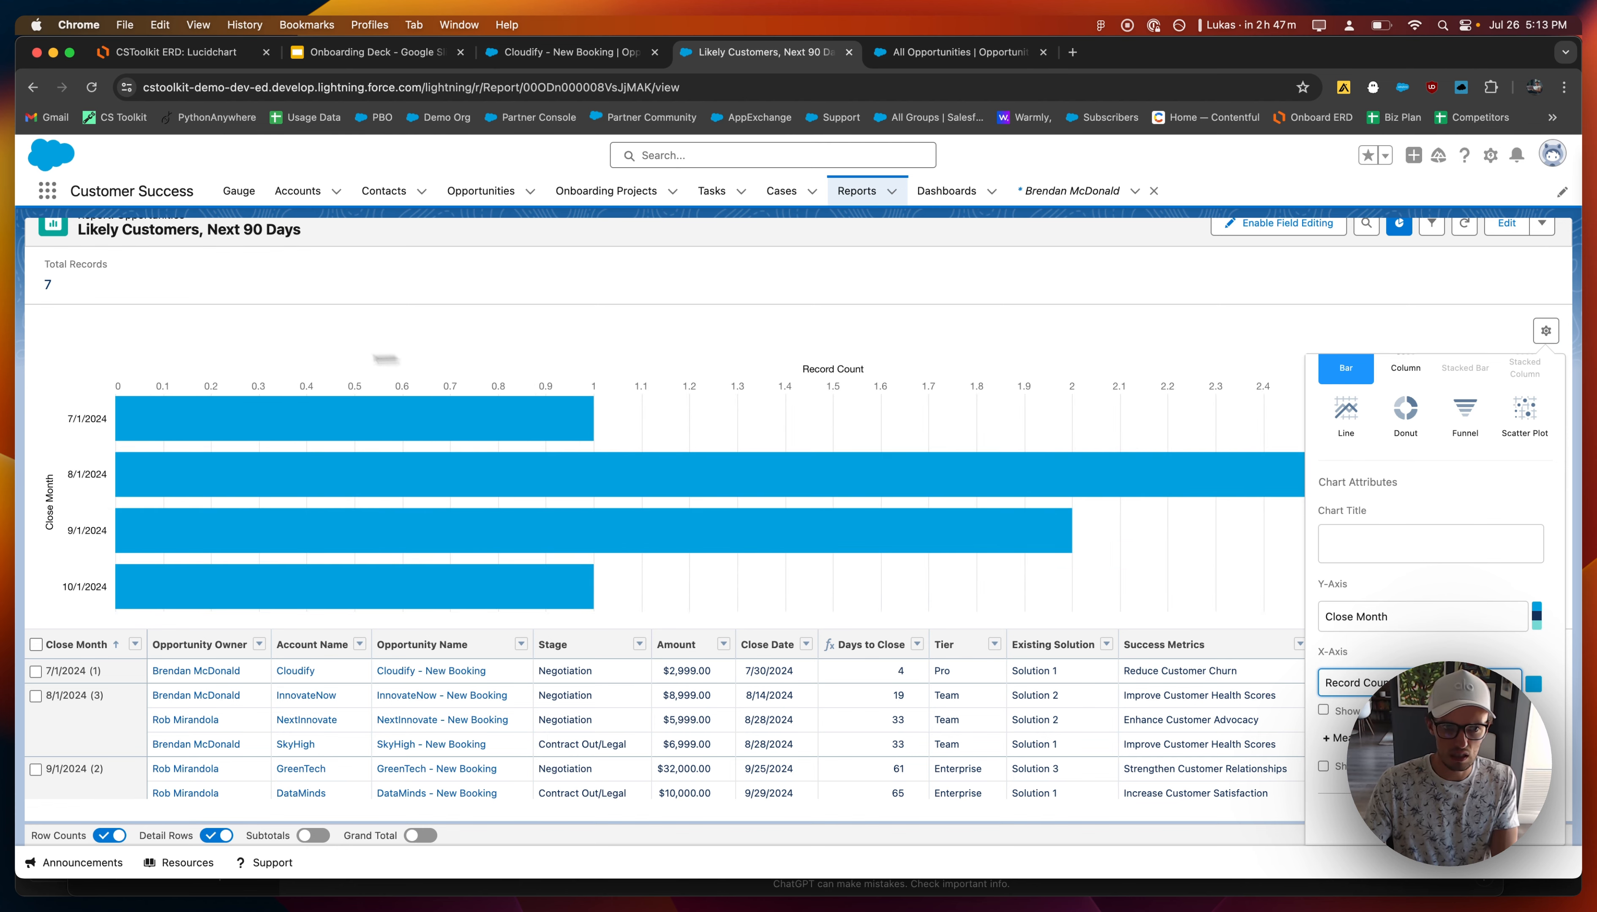
pyautogui.moveTo(837, 481)
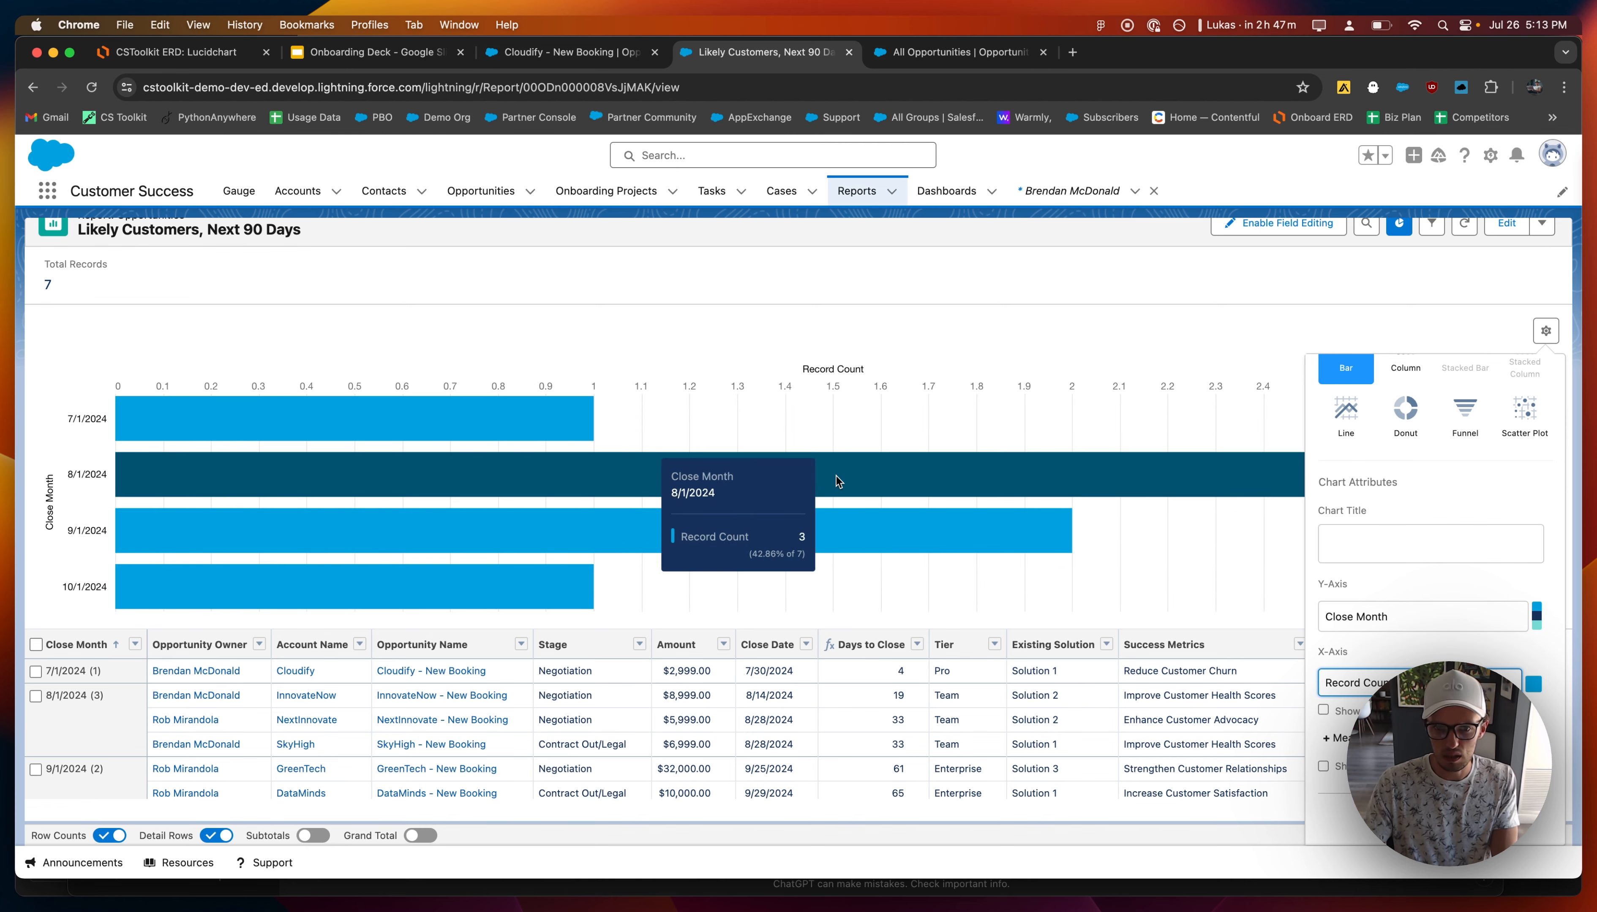
# Hide the chart in the report view and save the report.
pyautogui.scroll(1, 1400, 254)
pyautogui.click(1399, 249)
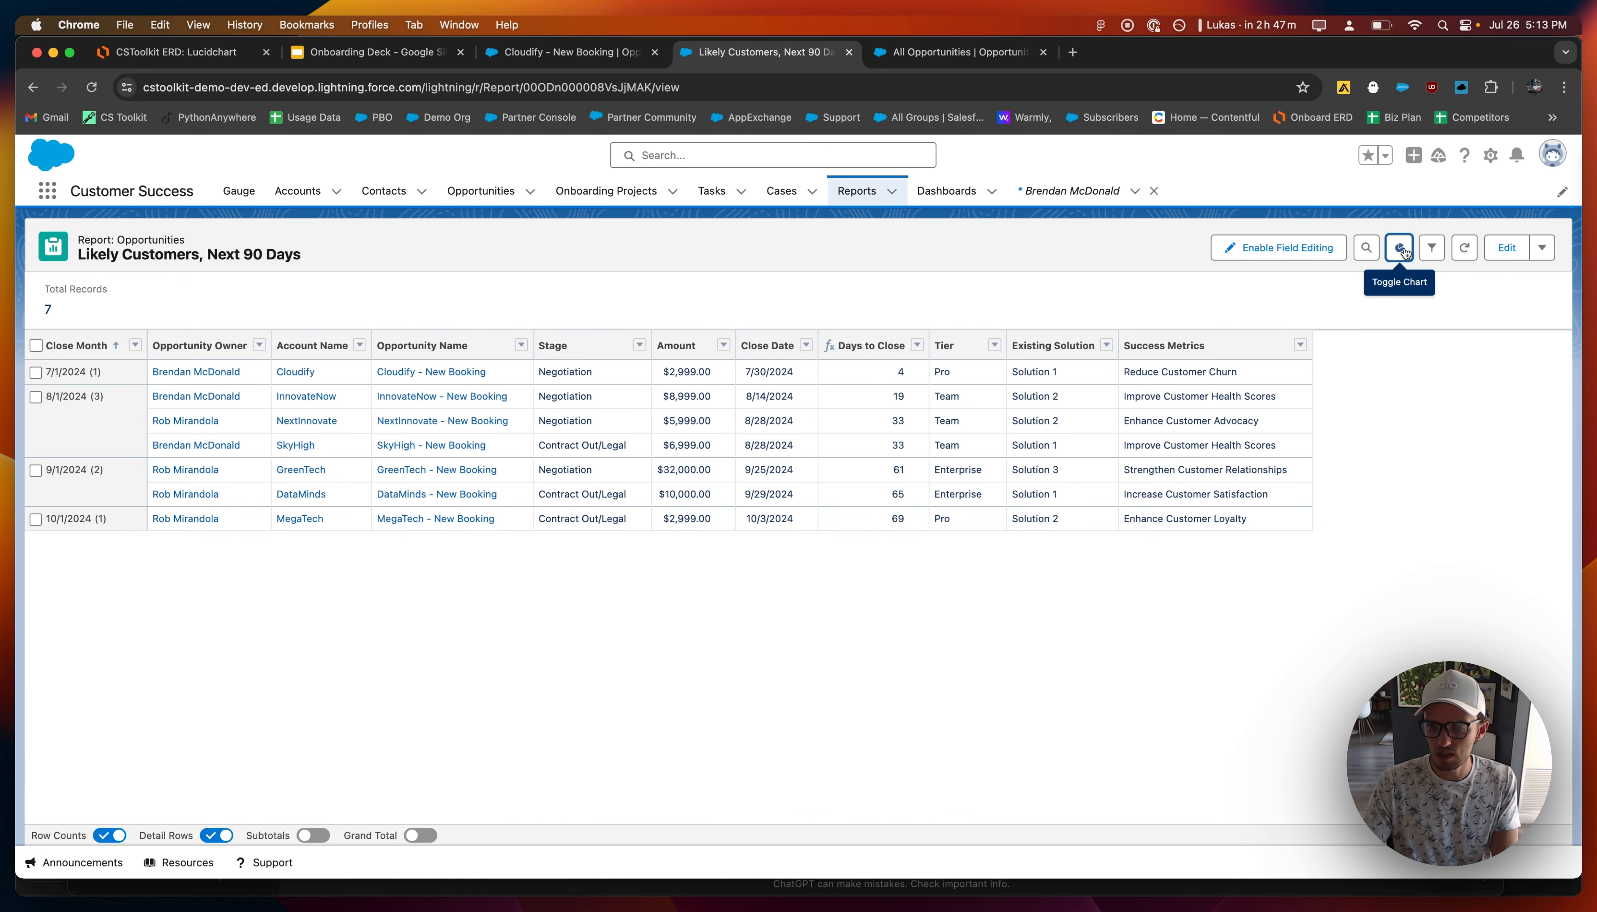
pyautogui.click(1542, 247)
pyautogui.click(1487, 310)
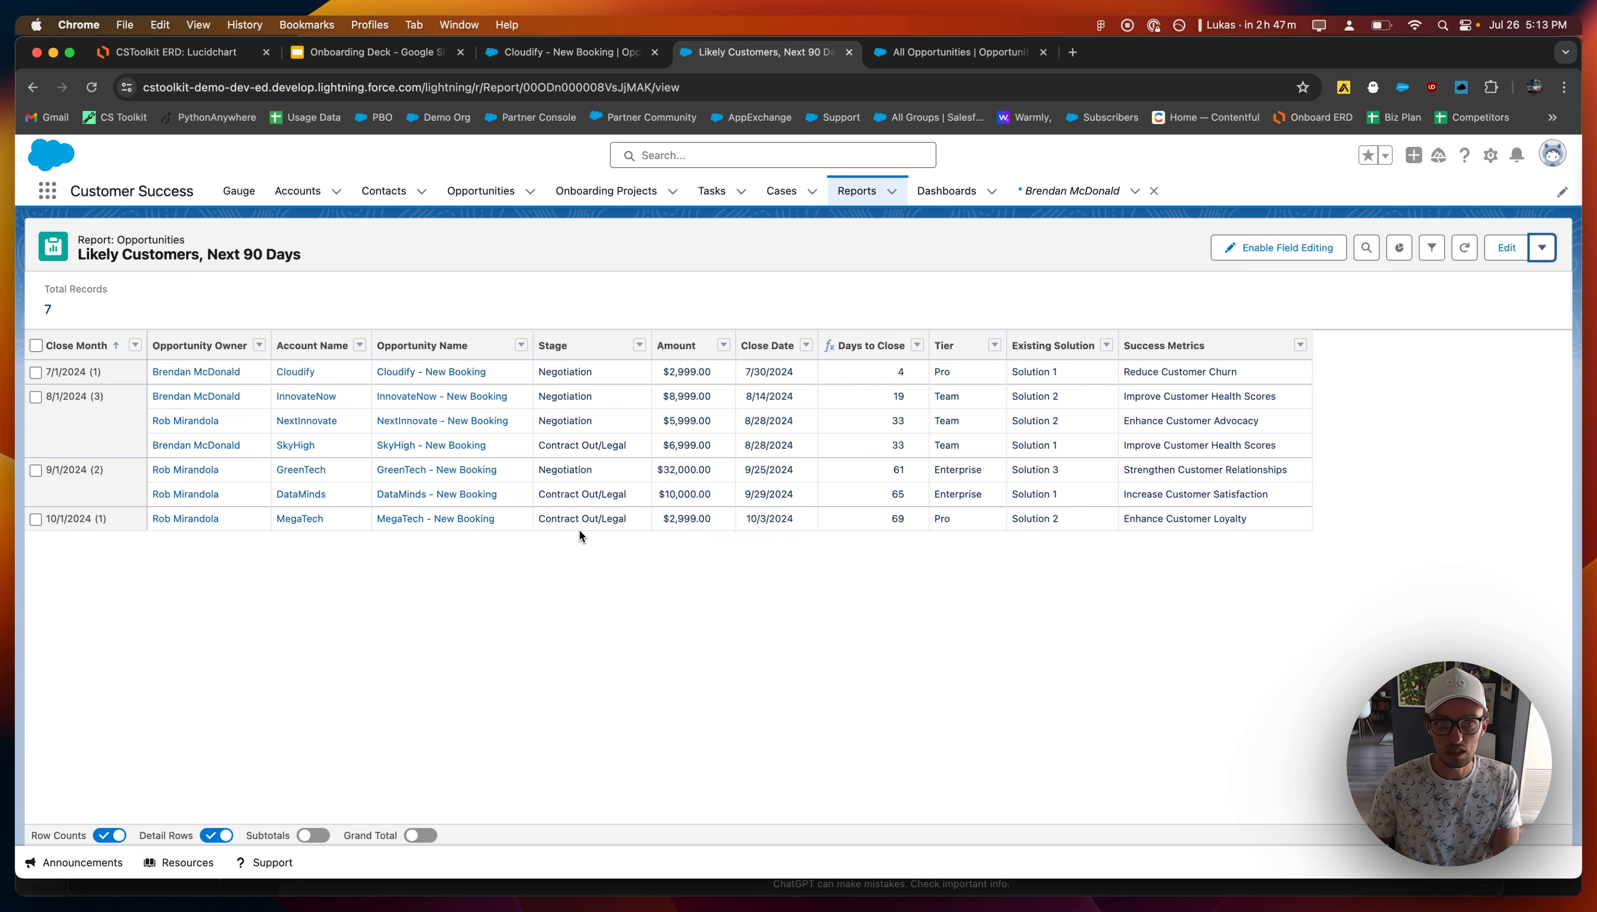
# Add the Probability (%) column directly after Stage, and save and run the report with its chart hidden.
pyautogui.click(1506, 248)
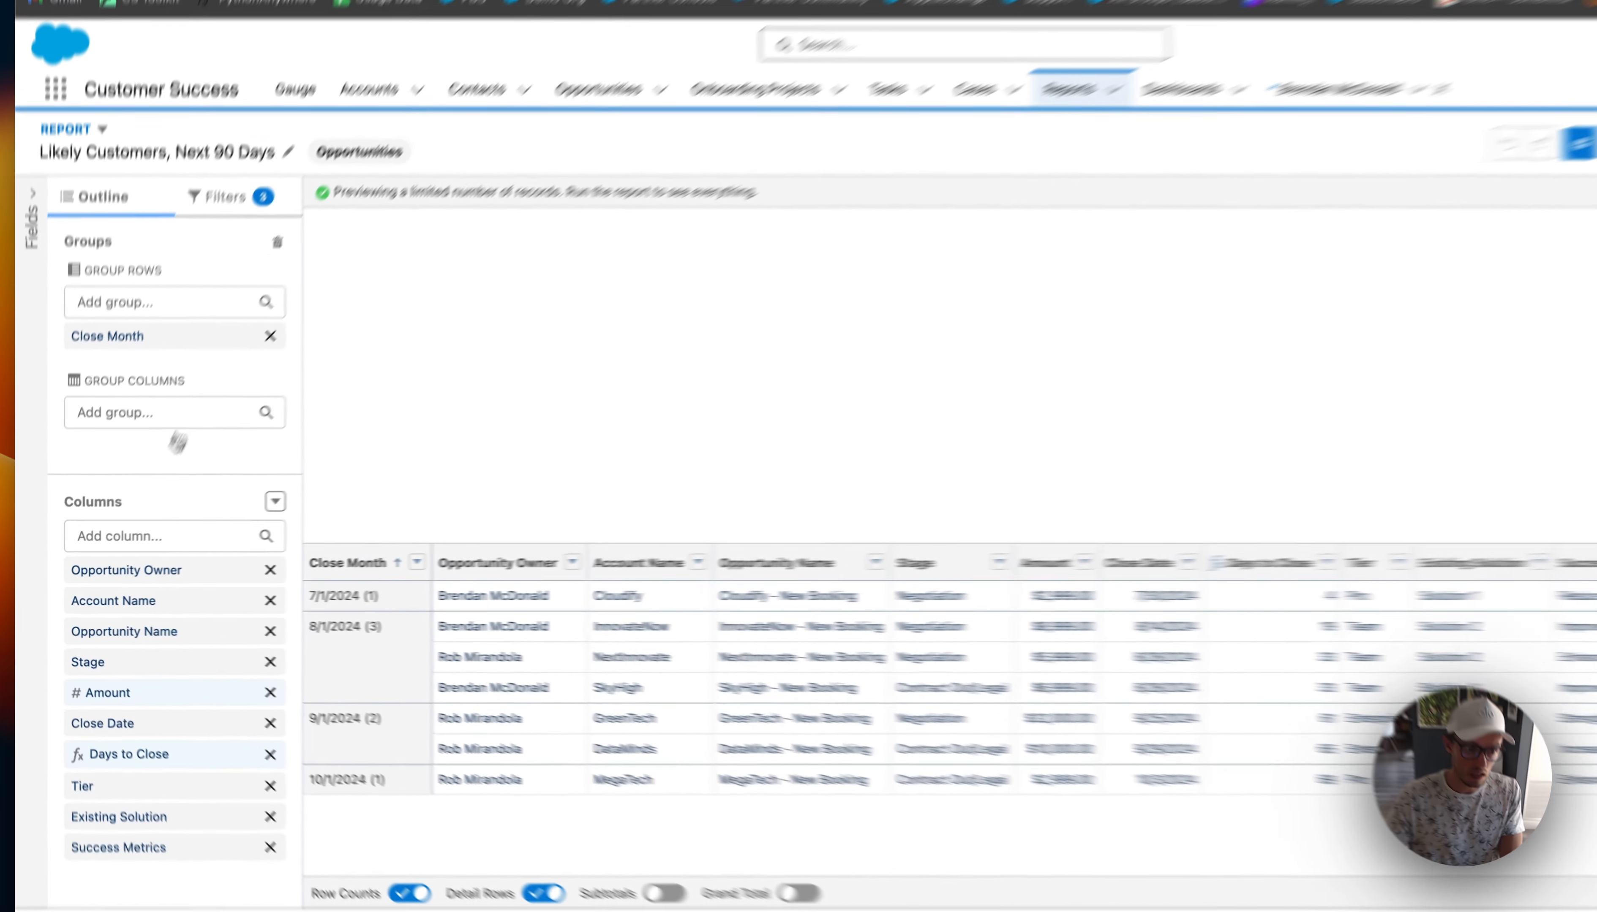
pyautogui.click(161, 536)
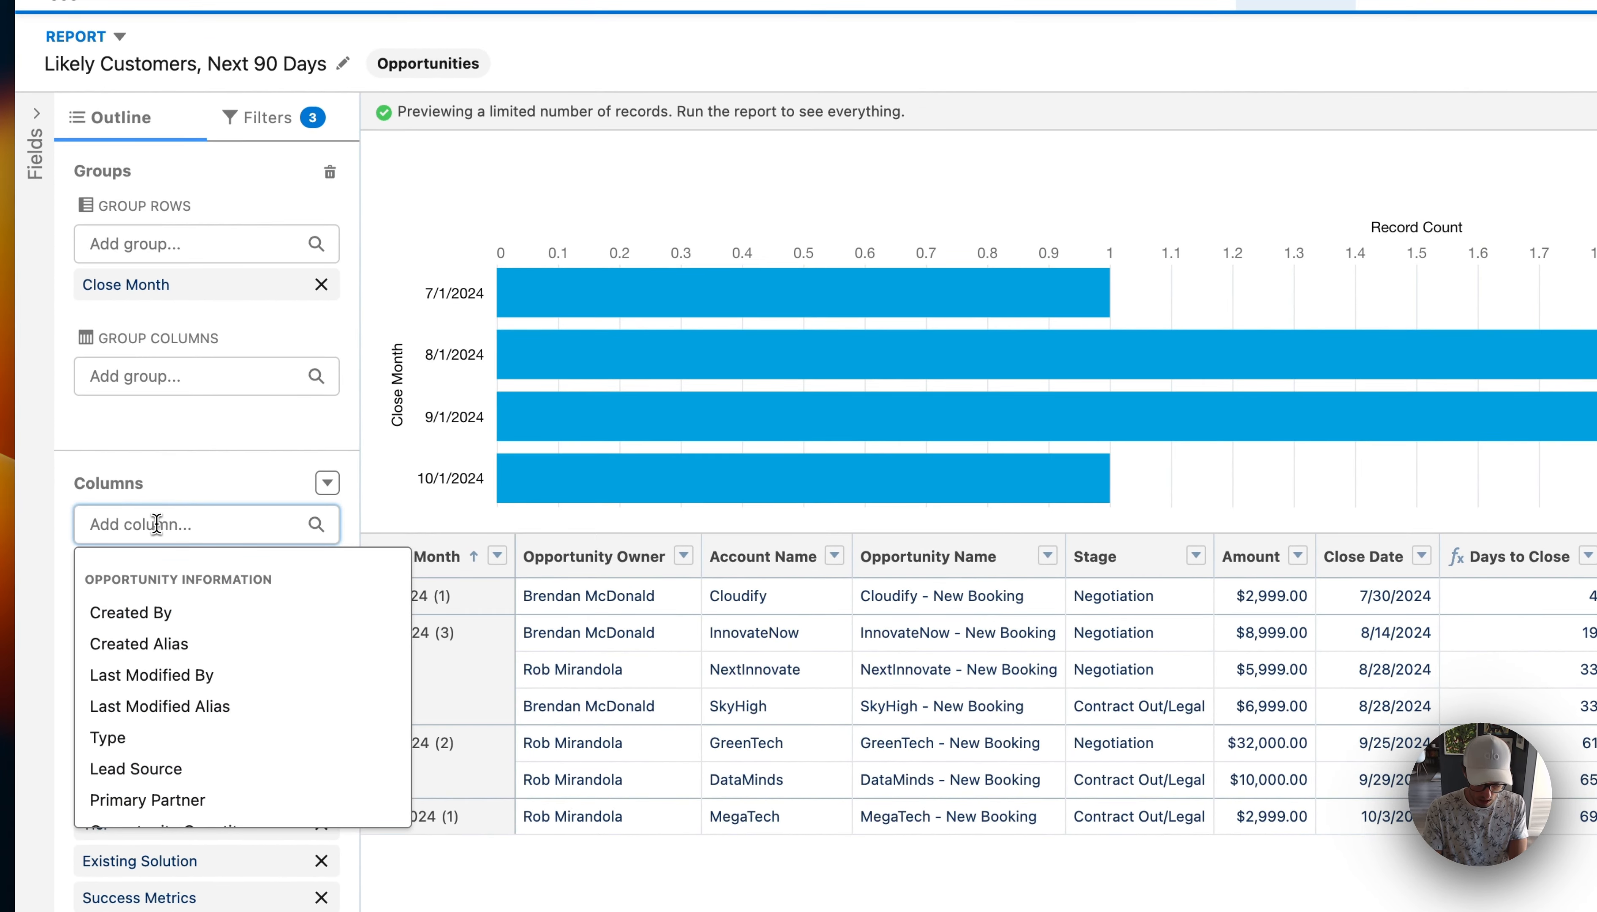
pyautogui.write('pro')
pyautogui.click(141, 647)
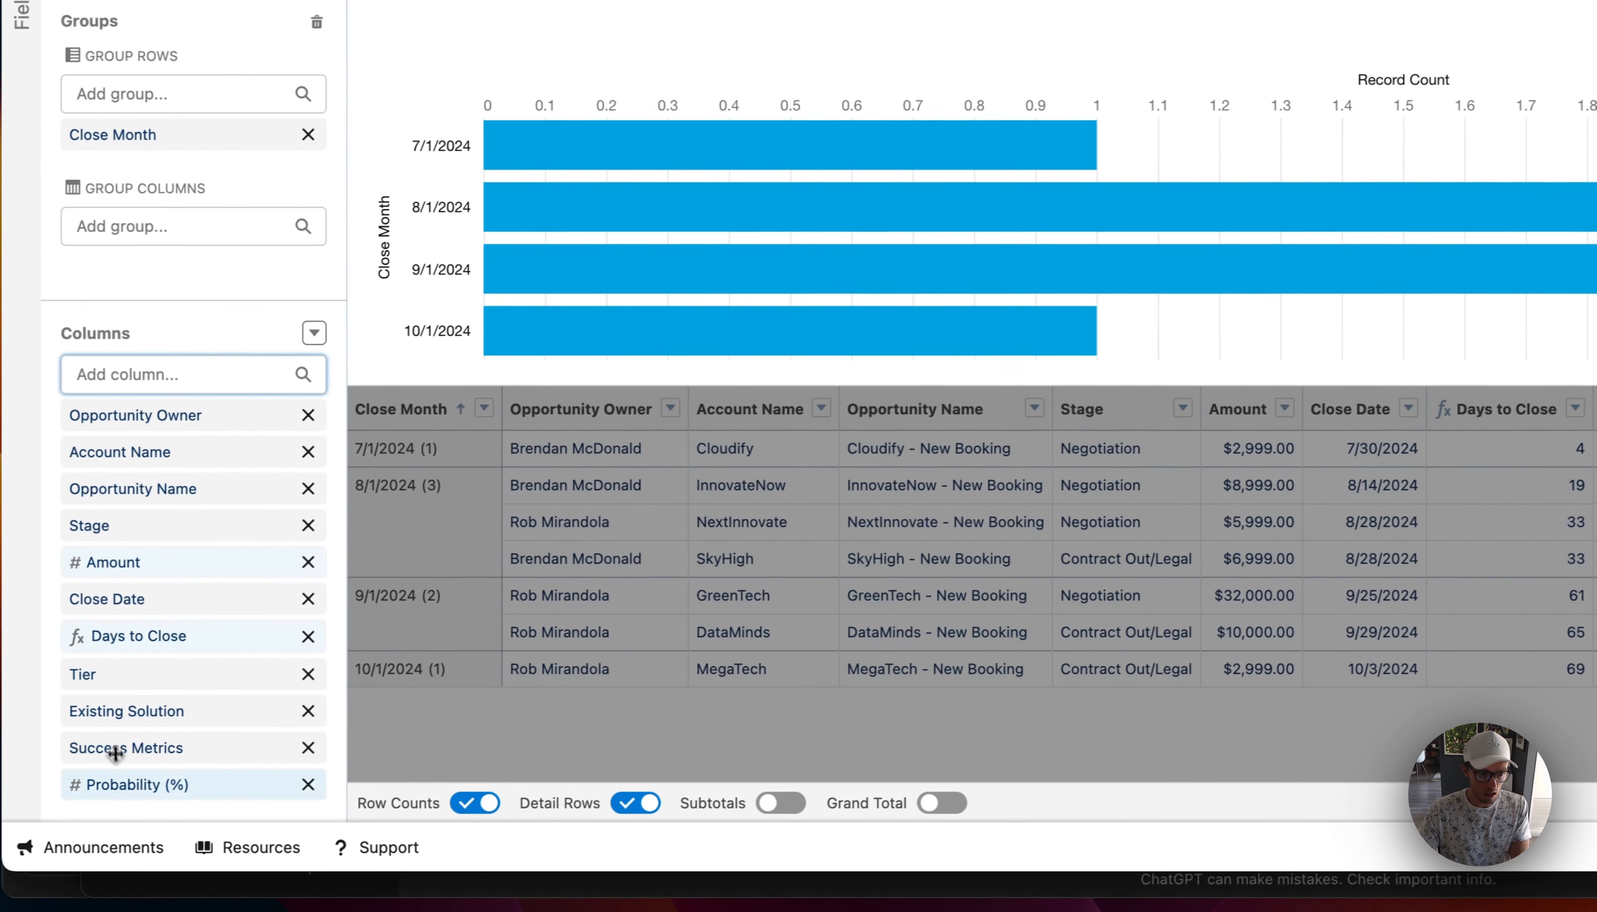
pyautogui.moveTo(126, 814); pyautogui.dragTo(192, 560)
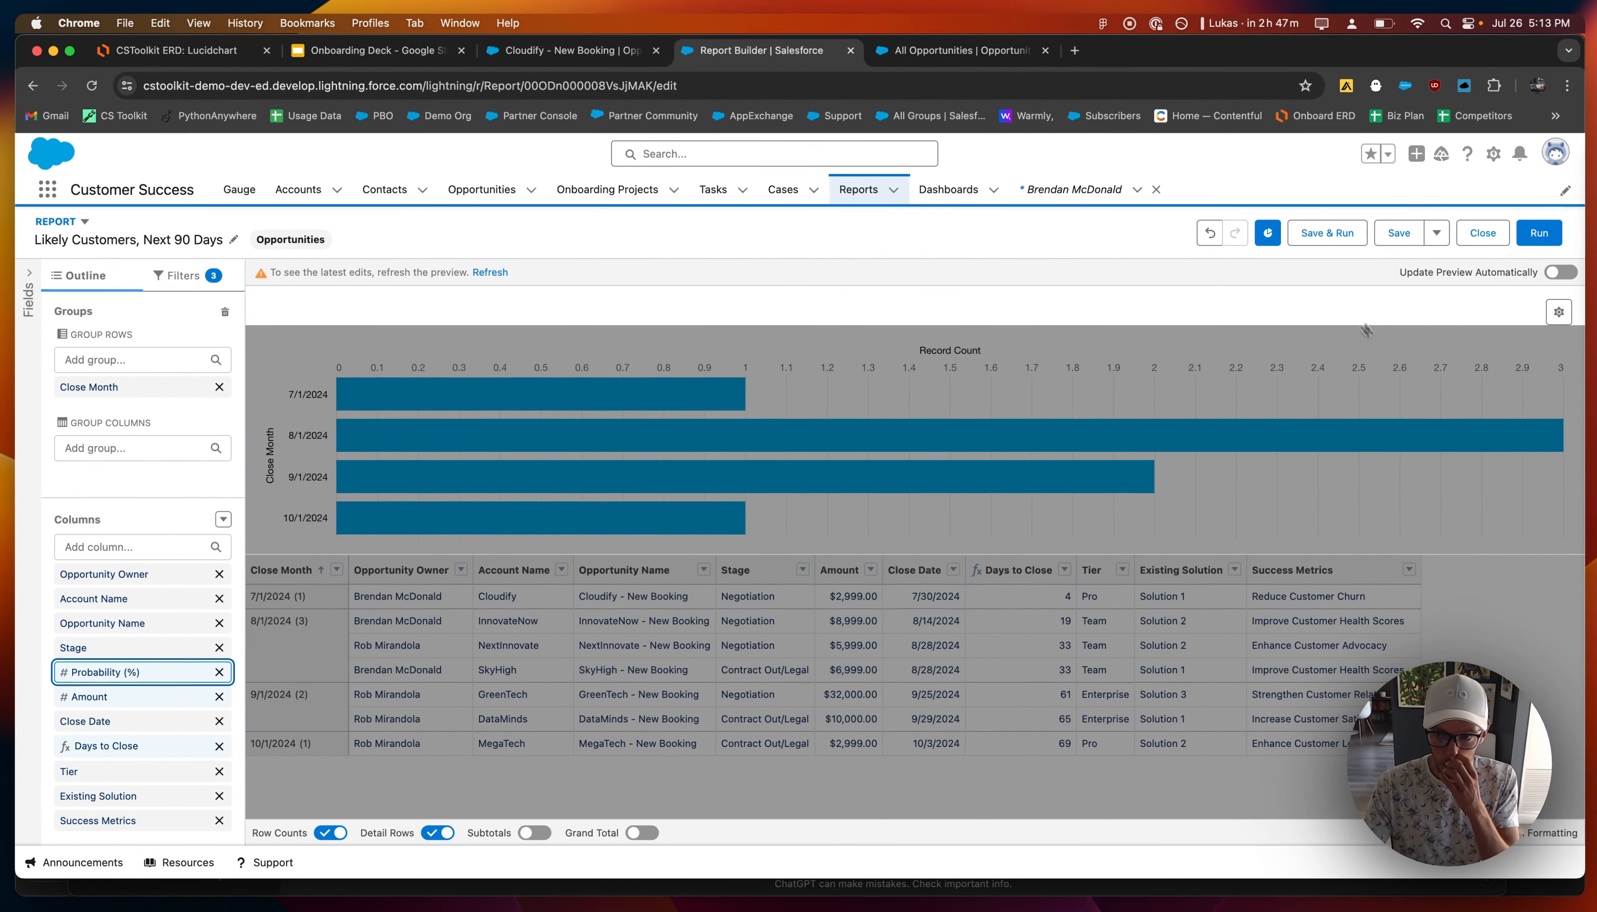
pyautogui.click(1326, 233)
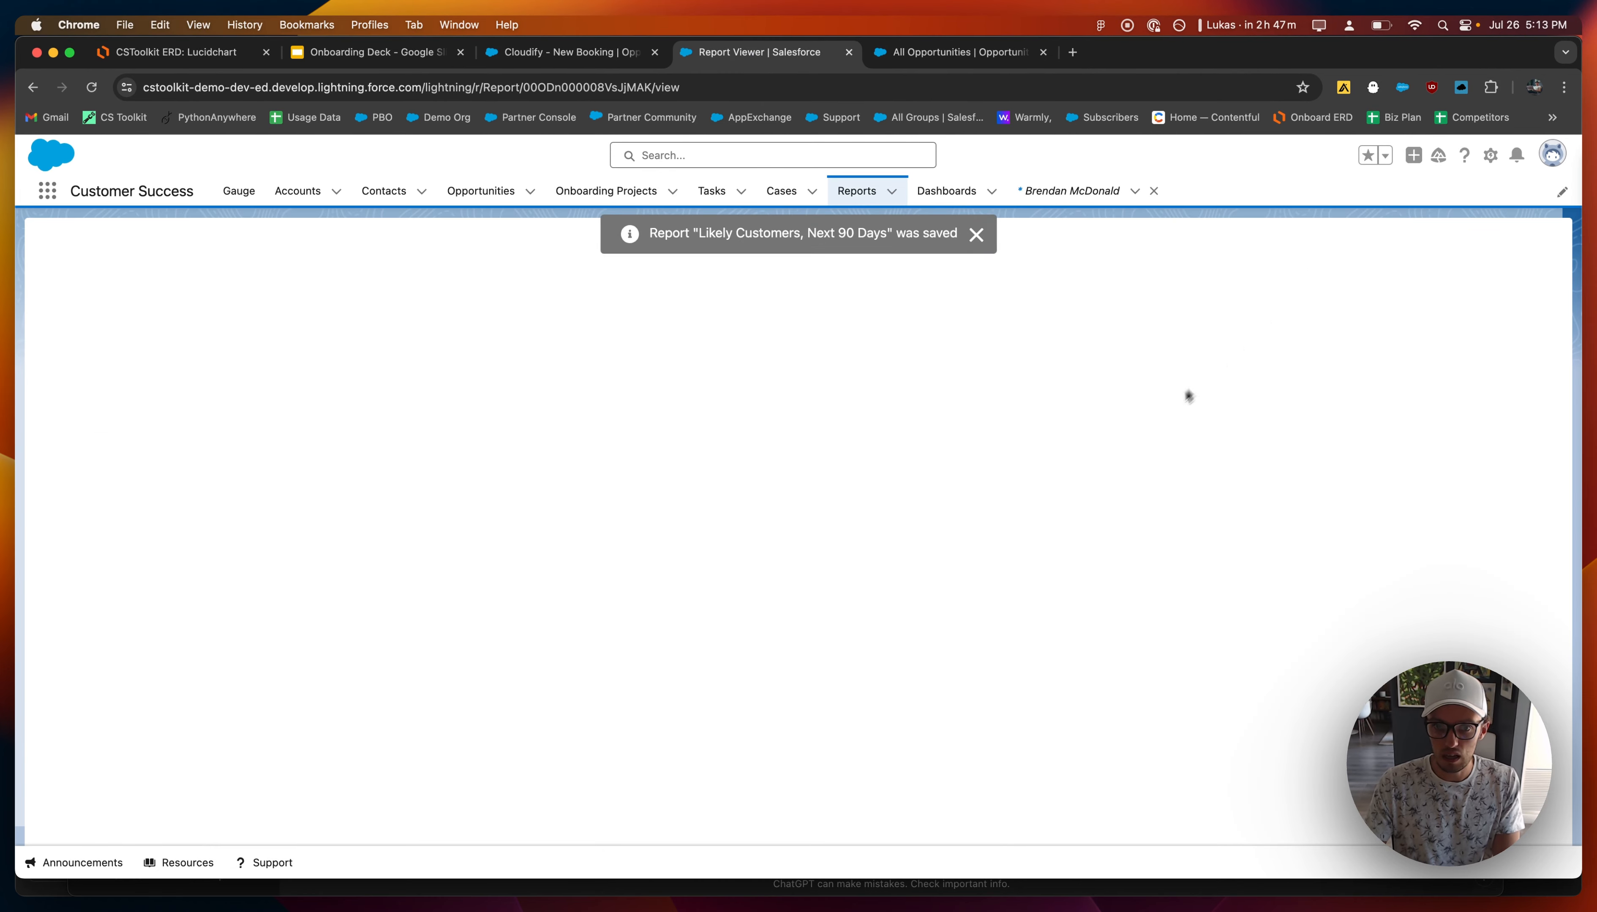
pyautogui.click(1399, 248)
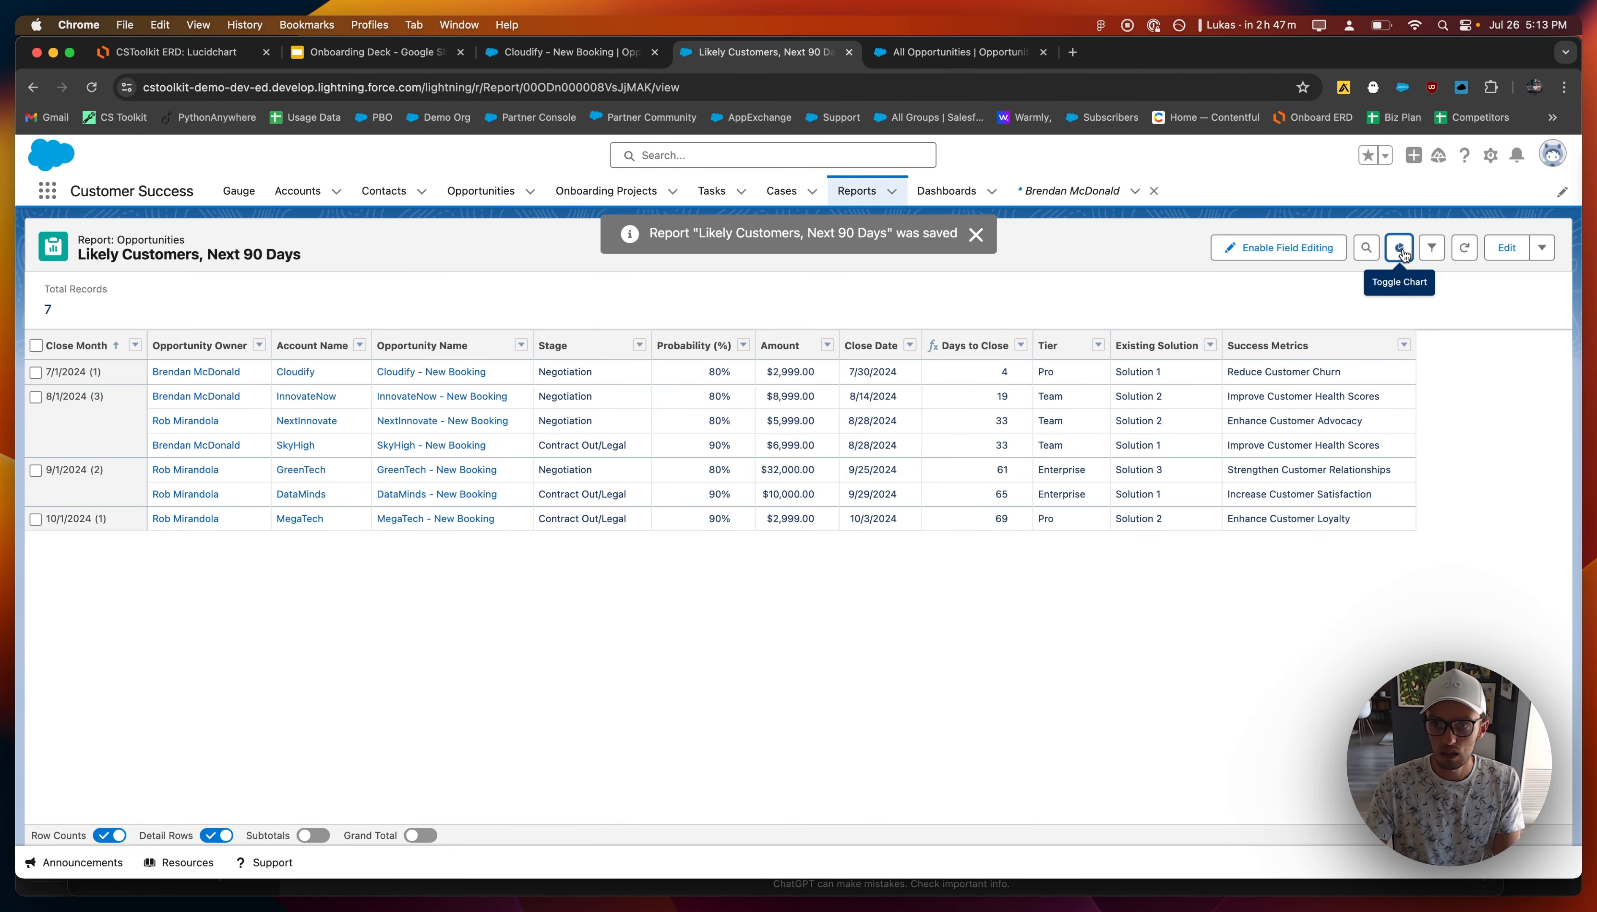
pyautogui.click(976, 241)
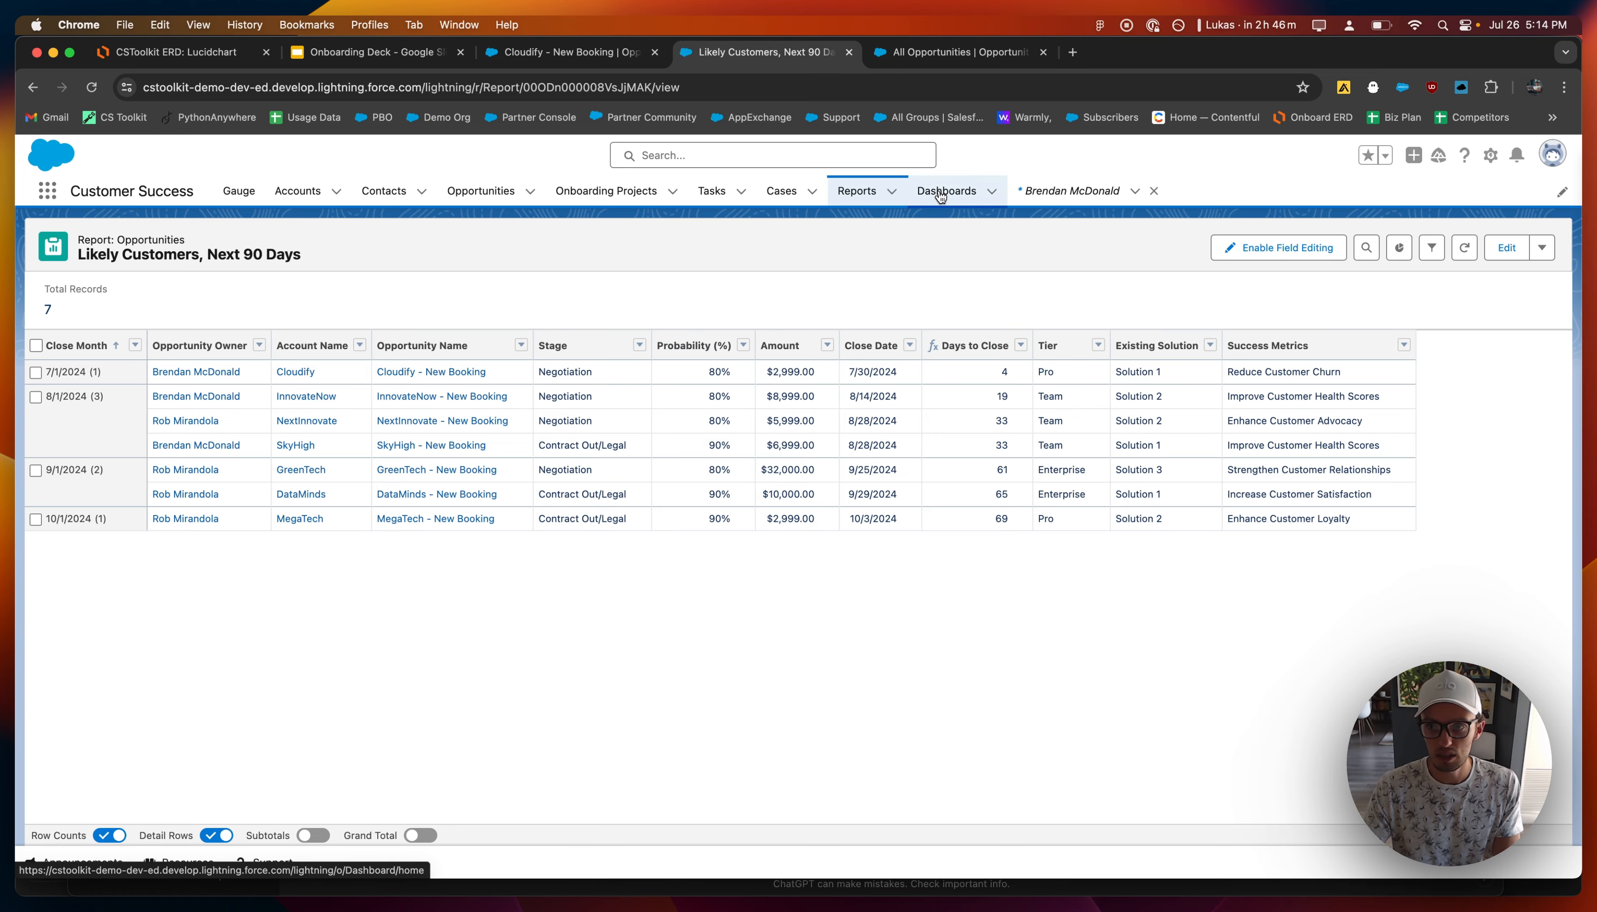
# Add the report to the existing Onboarding Dashboard.
pyautogui.click(1542, 248)
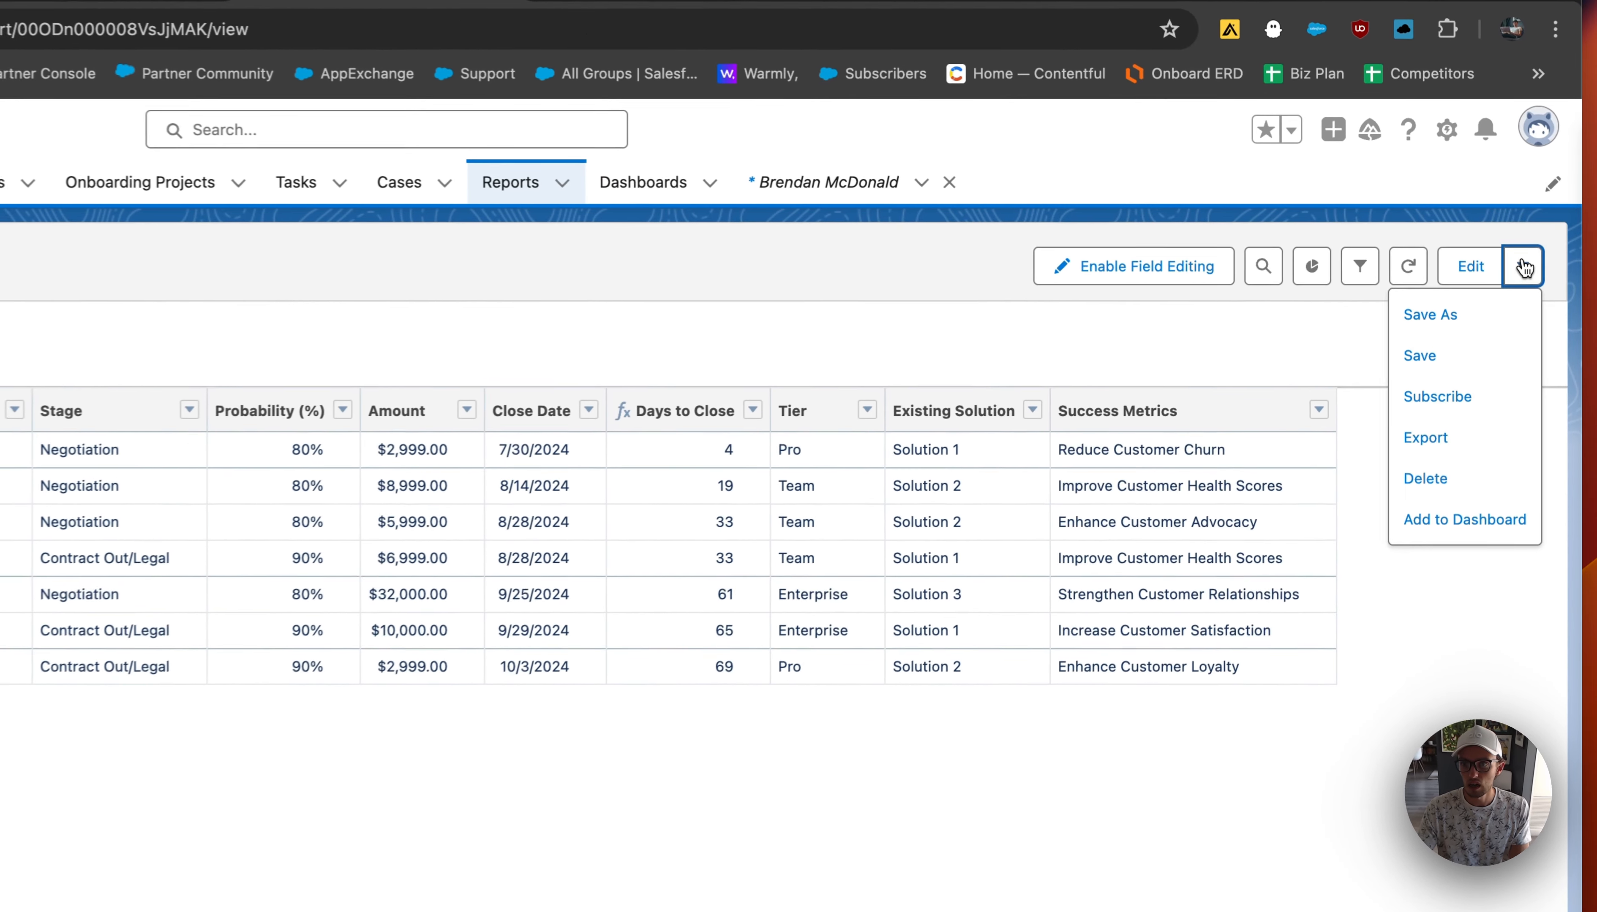
pyautogui.click(1457, 524)
pyautogui.click(502, 581)
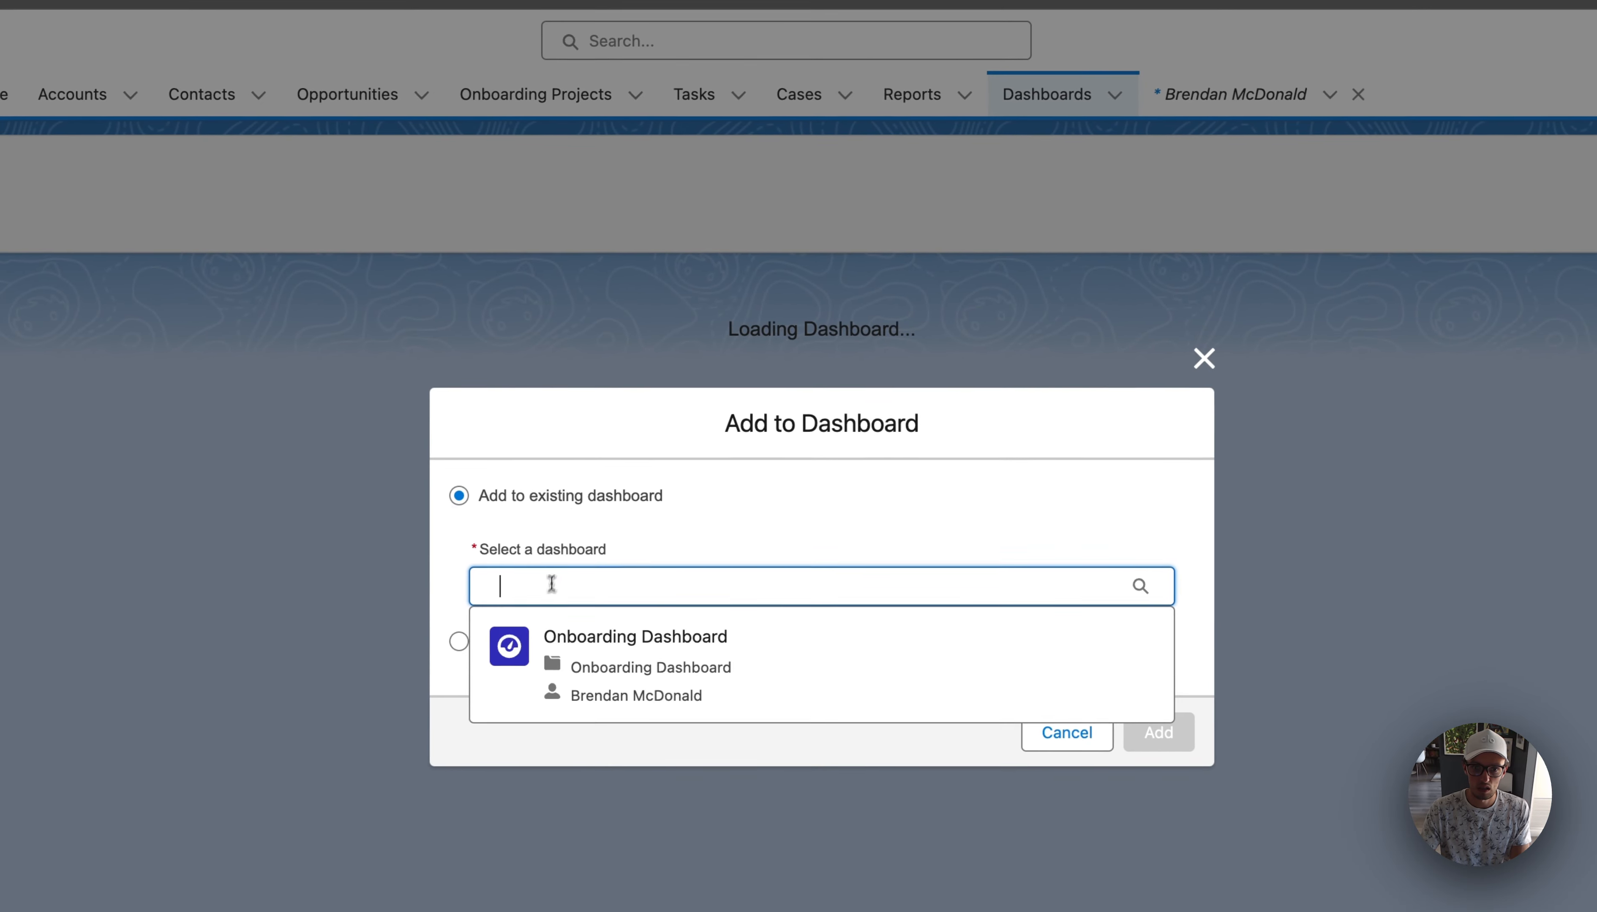
pyautogui.click(596, 659)
pyautogui.click(1160, 726)
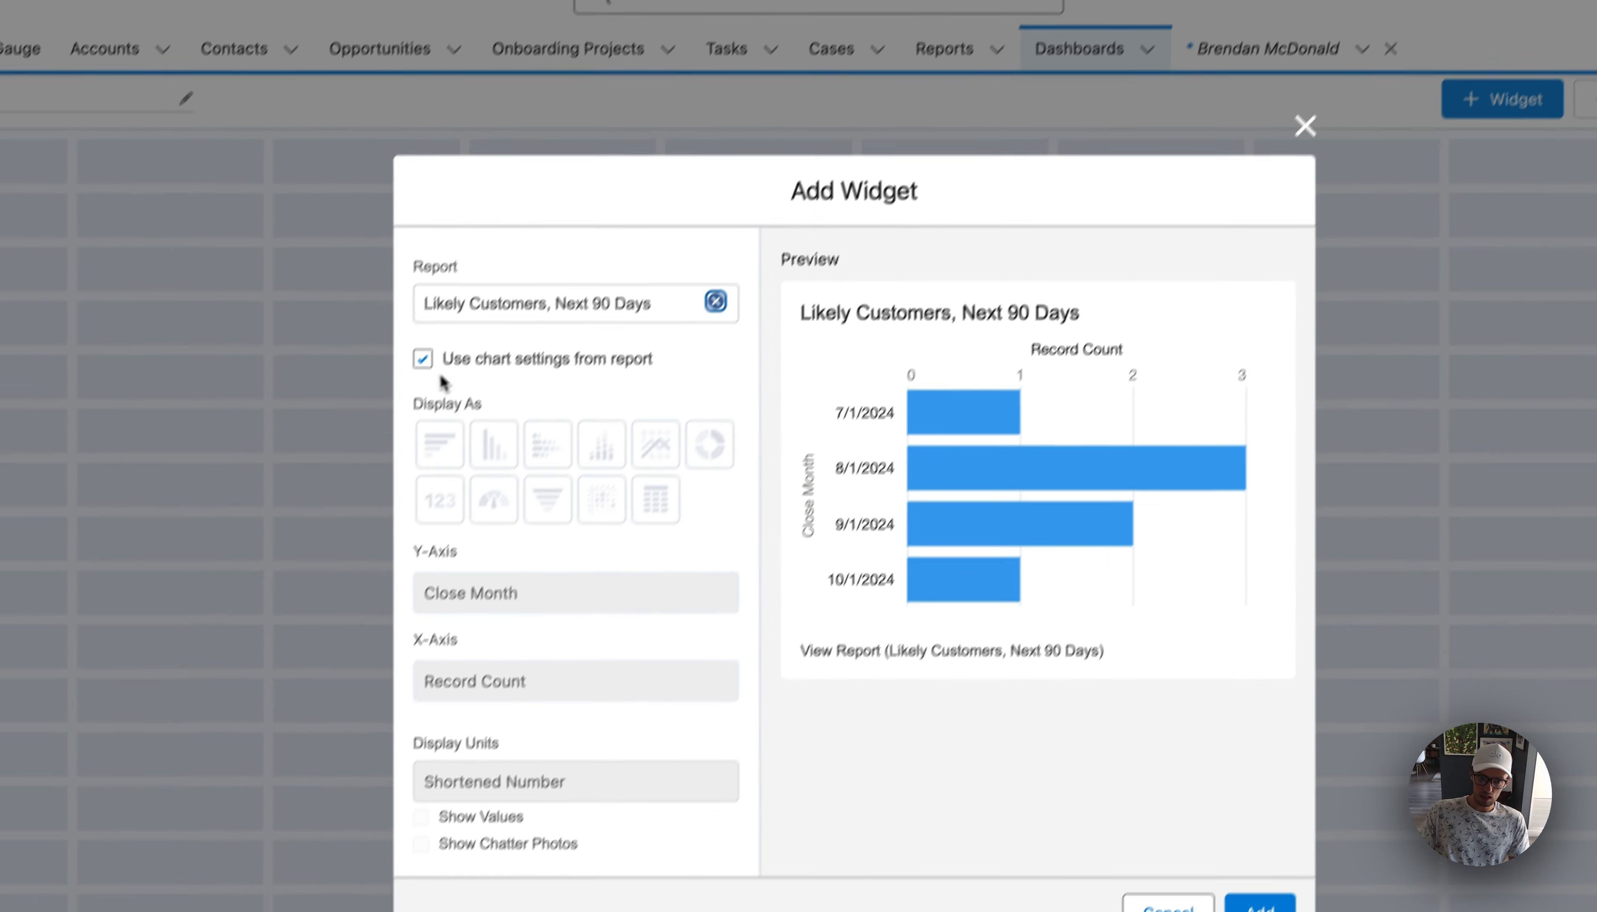
# Try displaying the new widget as a table instead of using the report's chart settings.
pyautogui.click(422, 359)
pyautogui.click(656, 500)
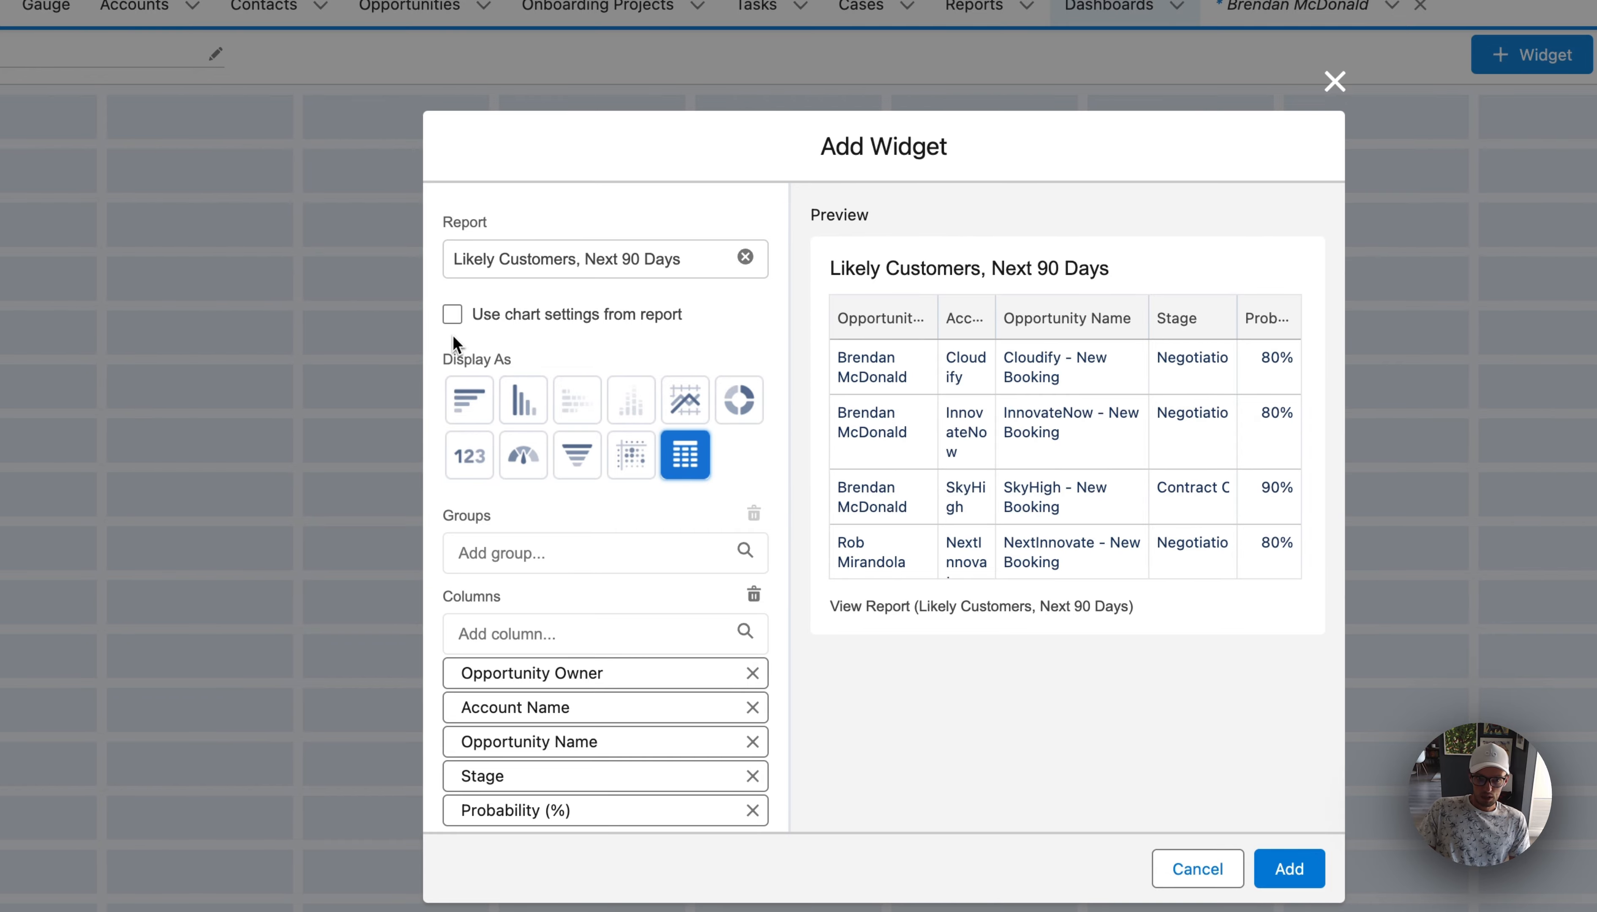
pyautogui.click(452, 314)
# Add the Likely Customers, Next 90 Days widget with the report's chart settings, and save and finish editing the dashboard.
pyautogui.scroll(-3, 720, 485)
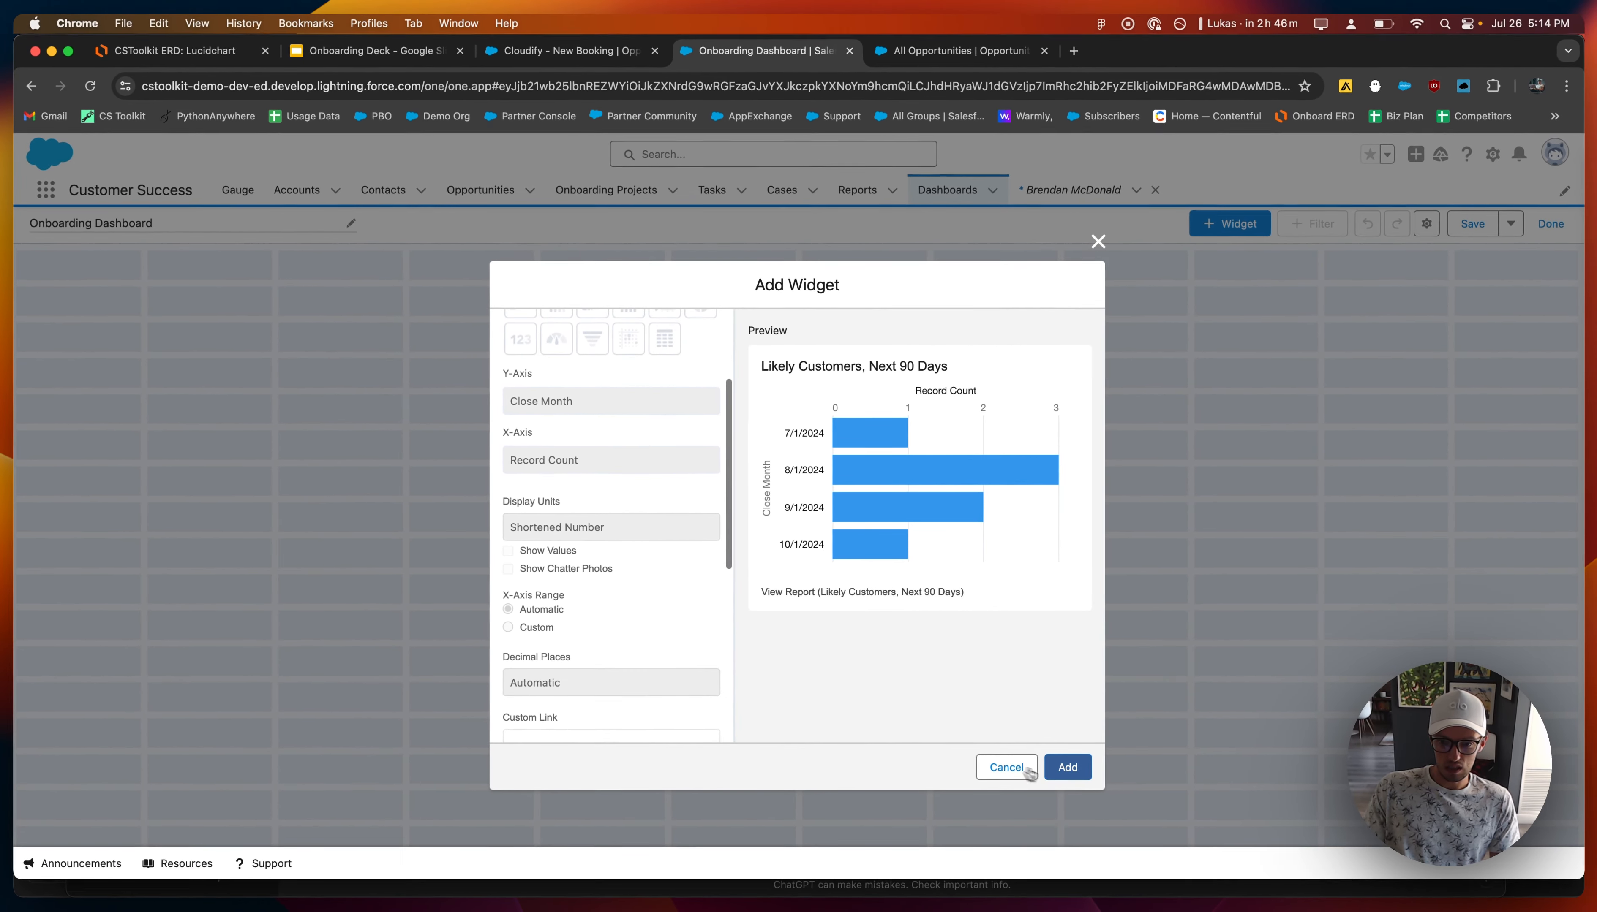
pyautogui.click(1064, 768)
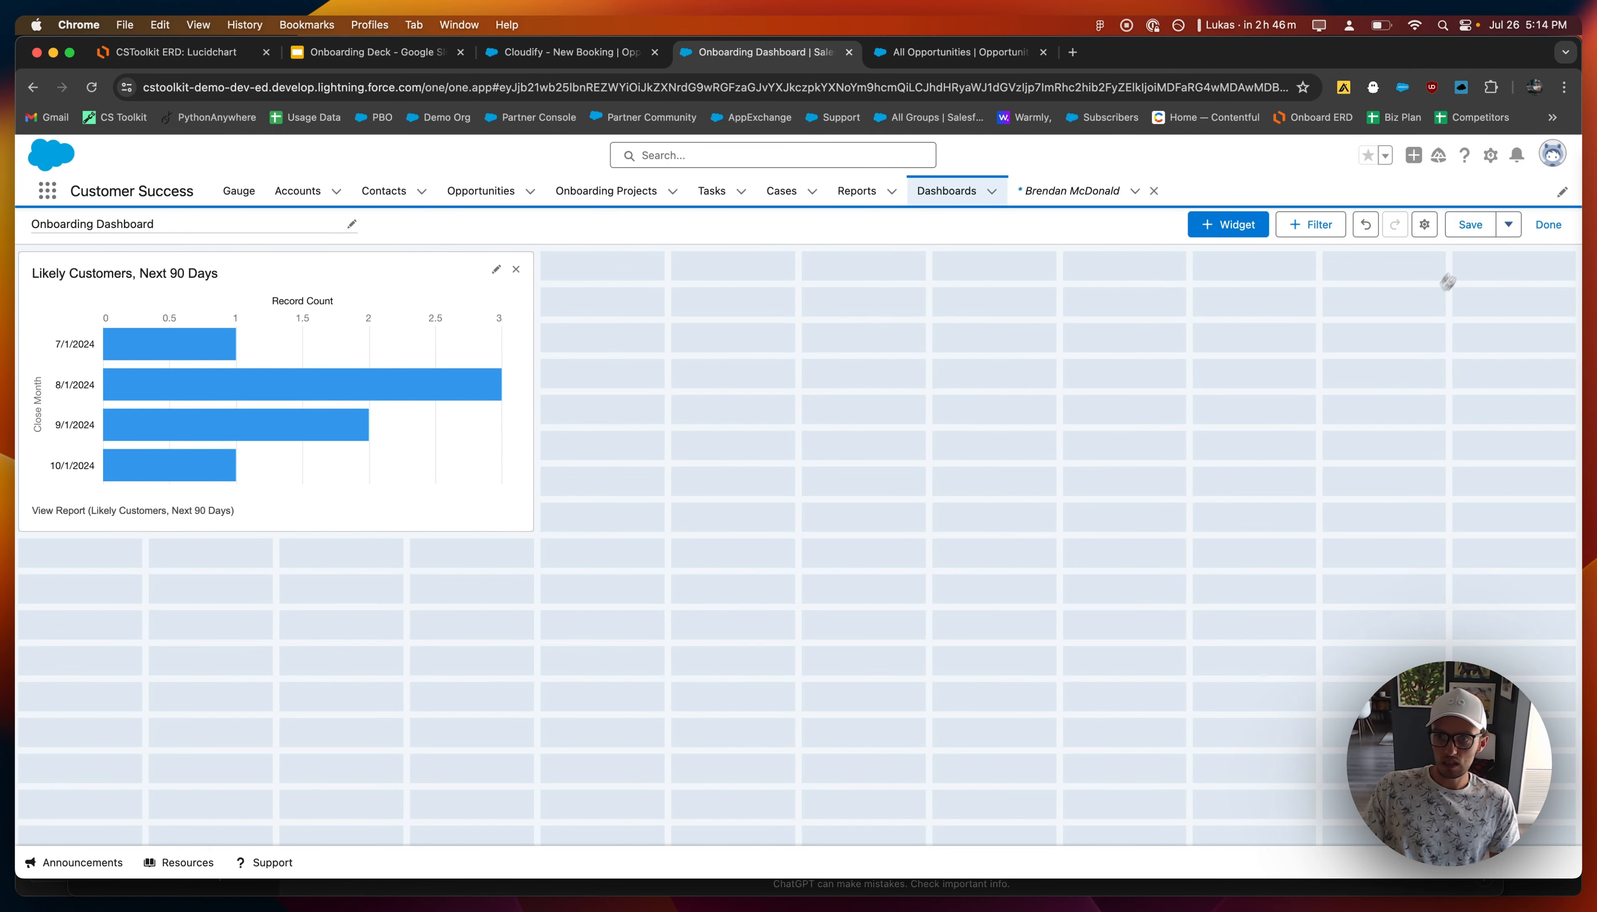
pyautogui.click(1470, 224)
pyautogui.click(1540, 229)
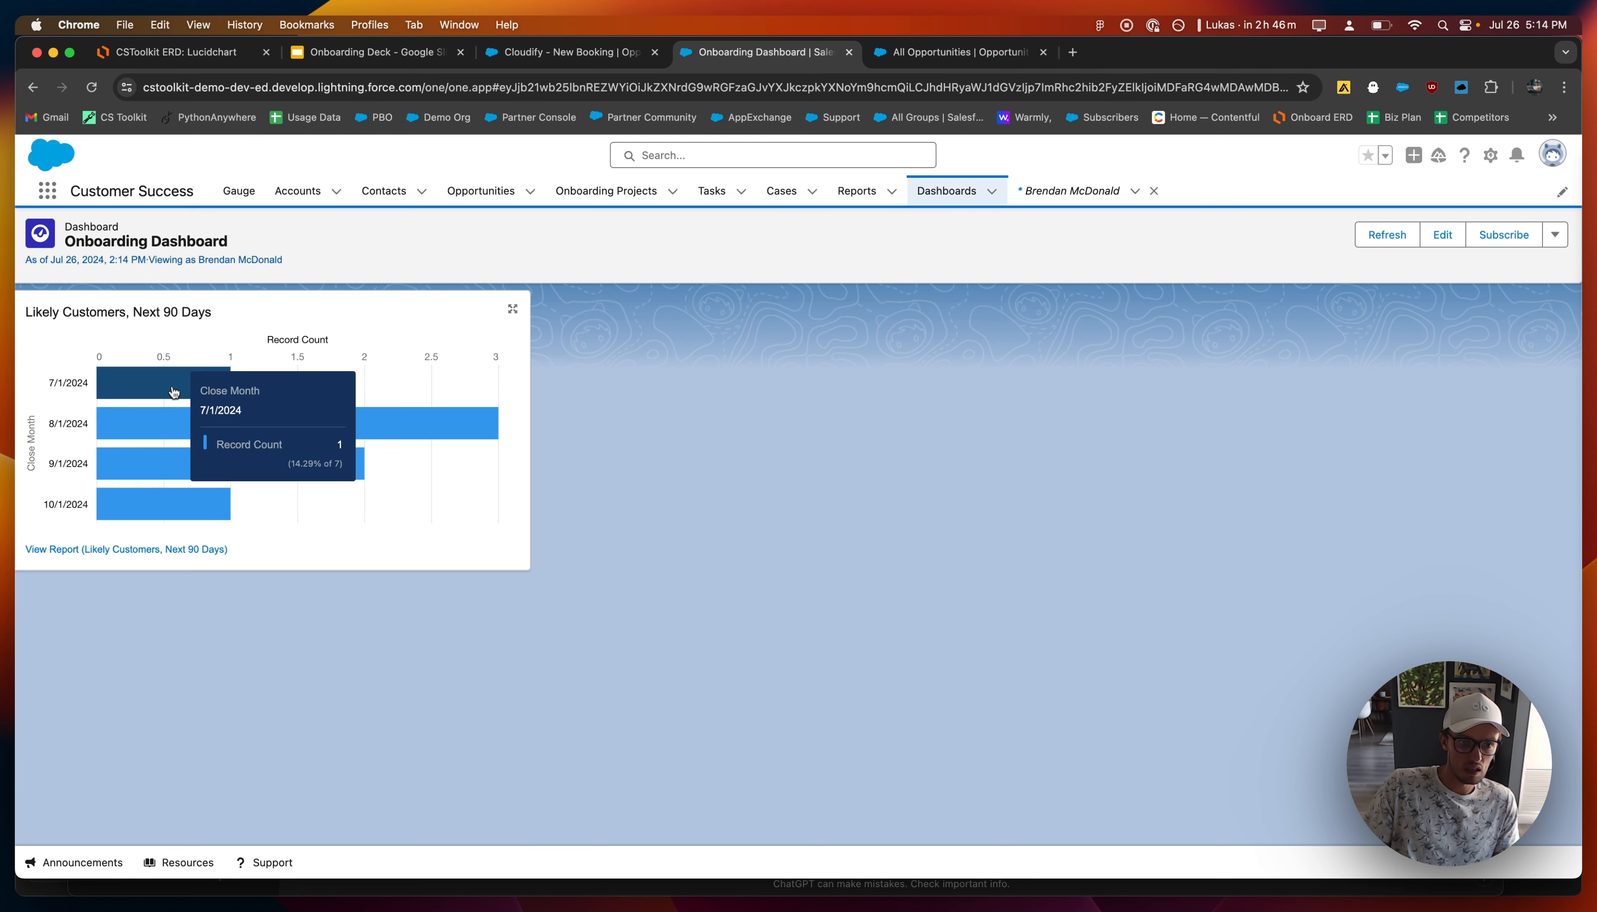
# Examine the opportunities behind the widget's 8/1/2024 bar and its full source report, and return to the Onboarding Dashboard.
pyautogui.click(186, 412)
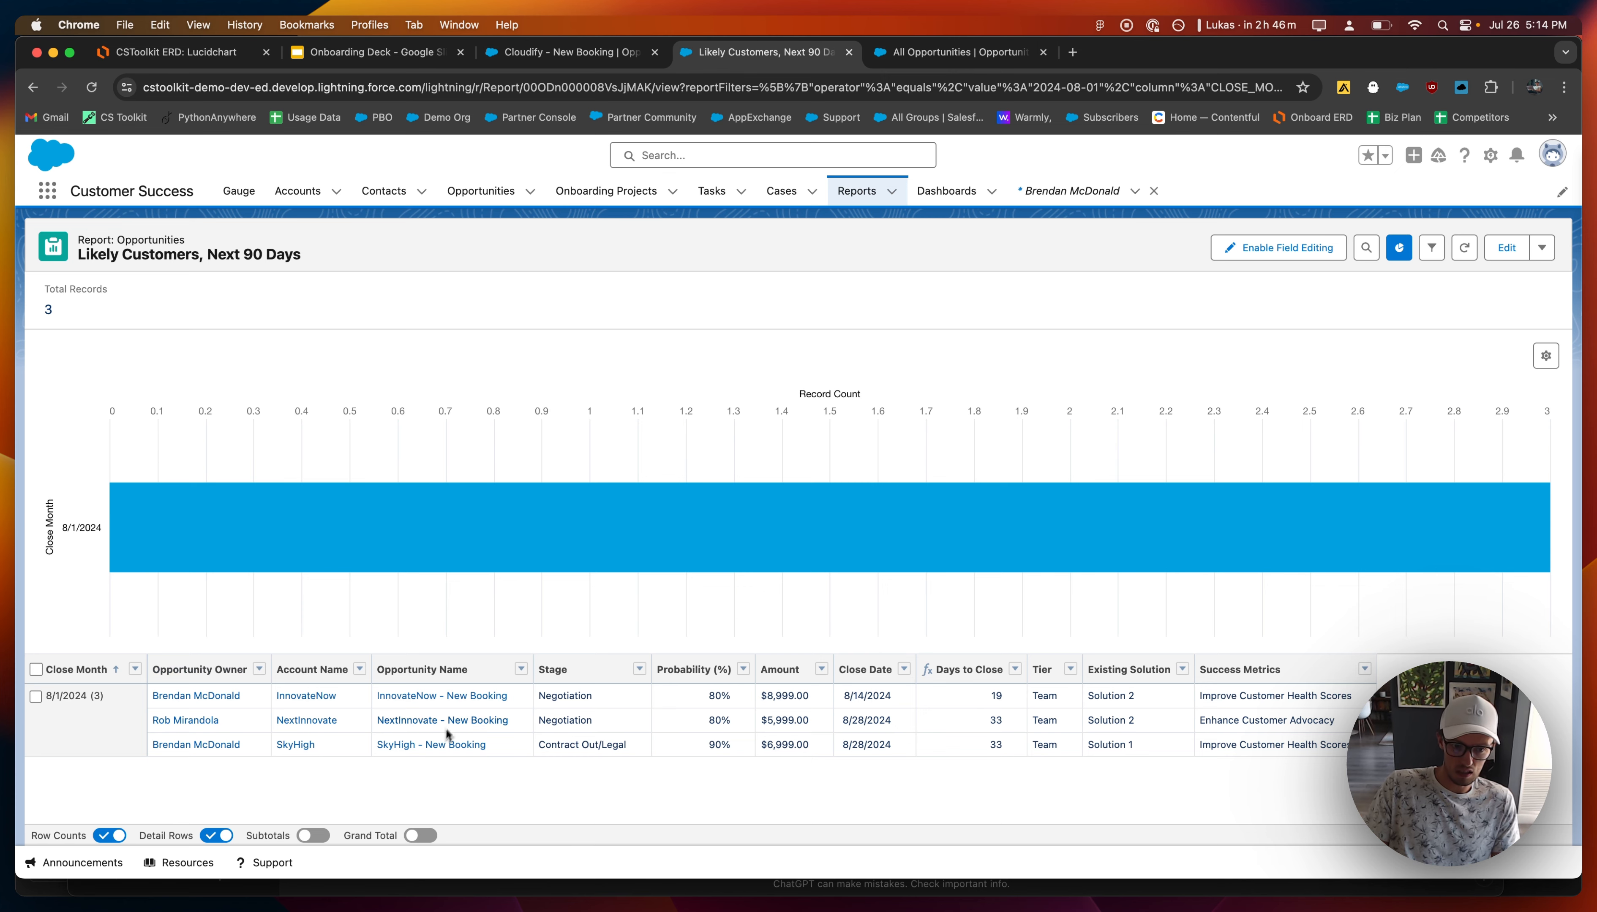
pyautogui.hscroll(-5, 602, 472)
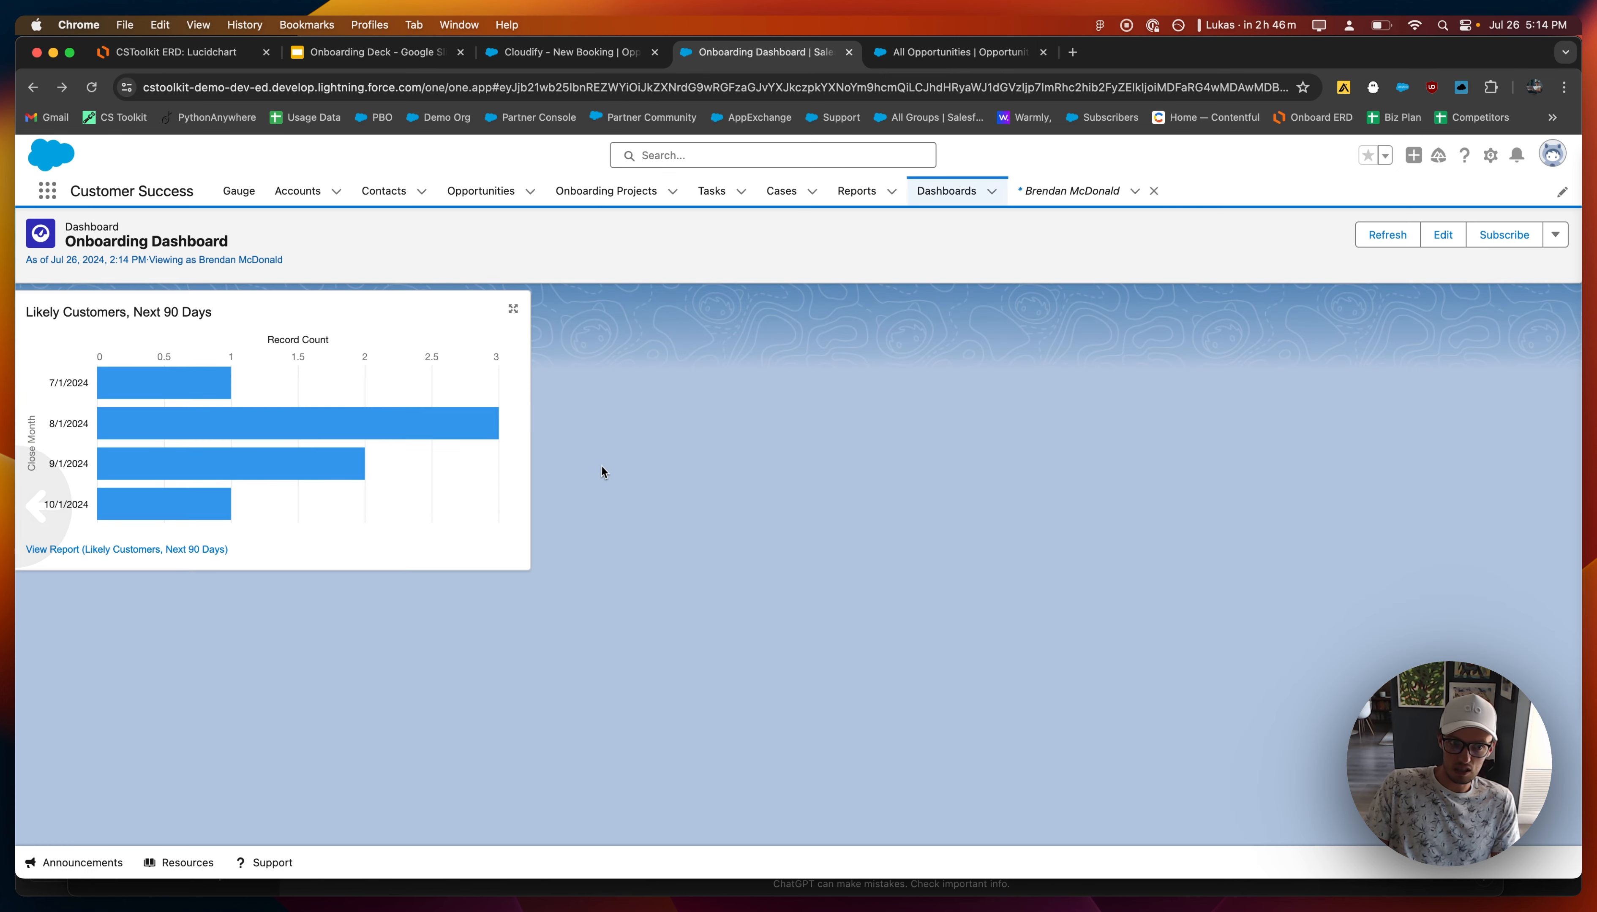
pyautogui.click(136, 550)
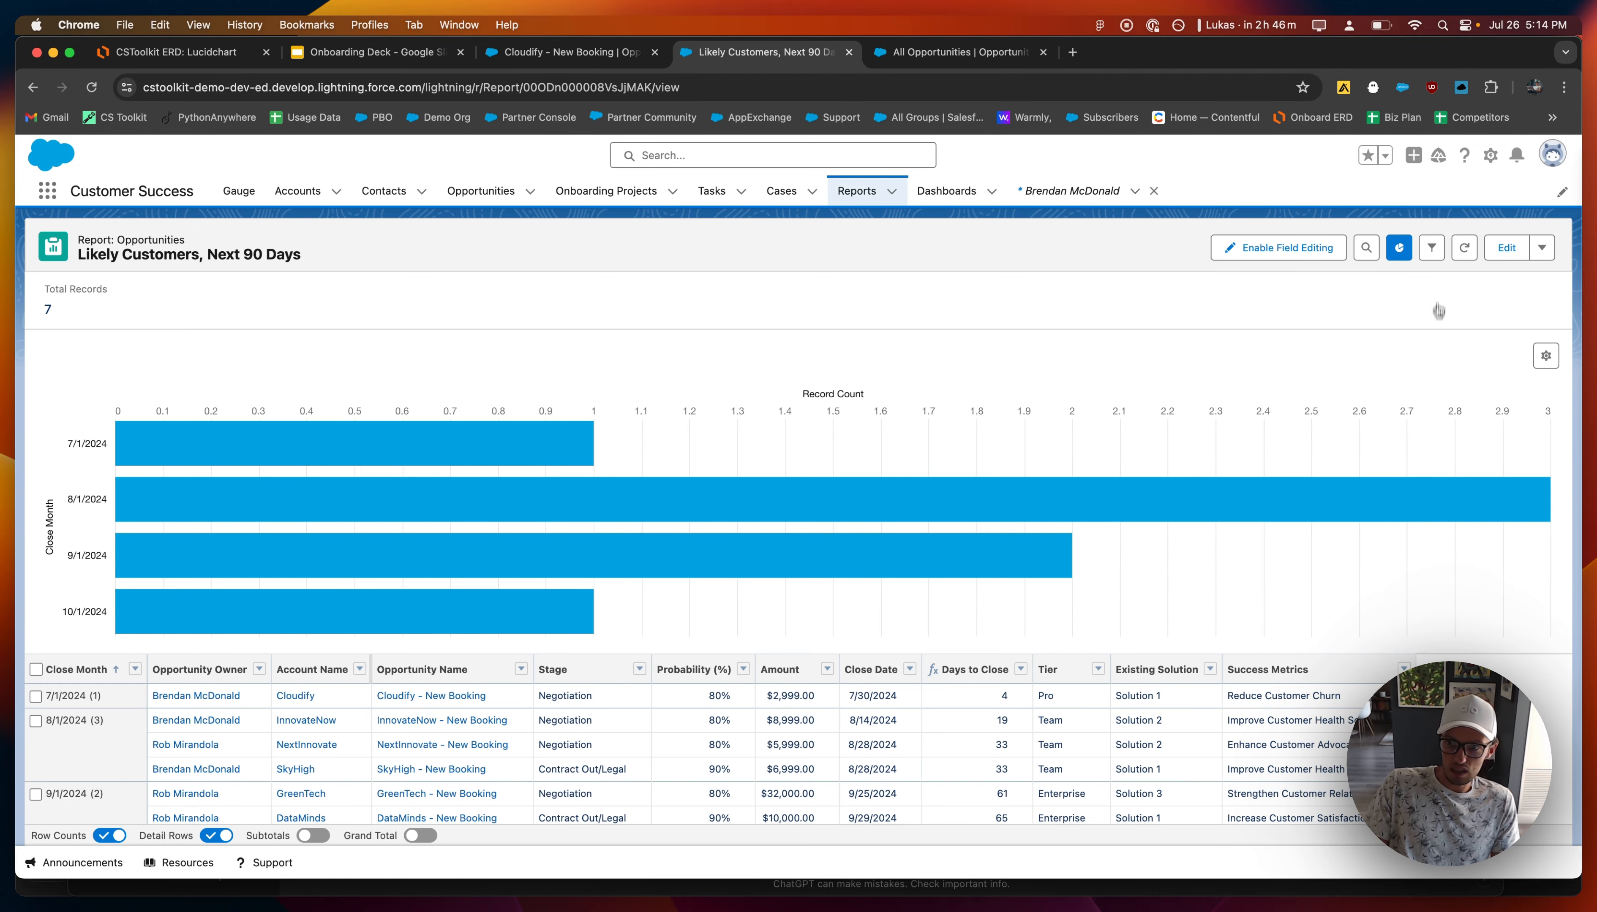
pyautogui.click(1399, 247)
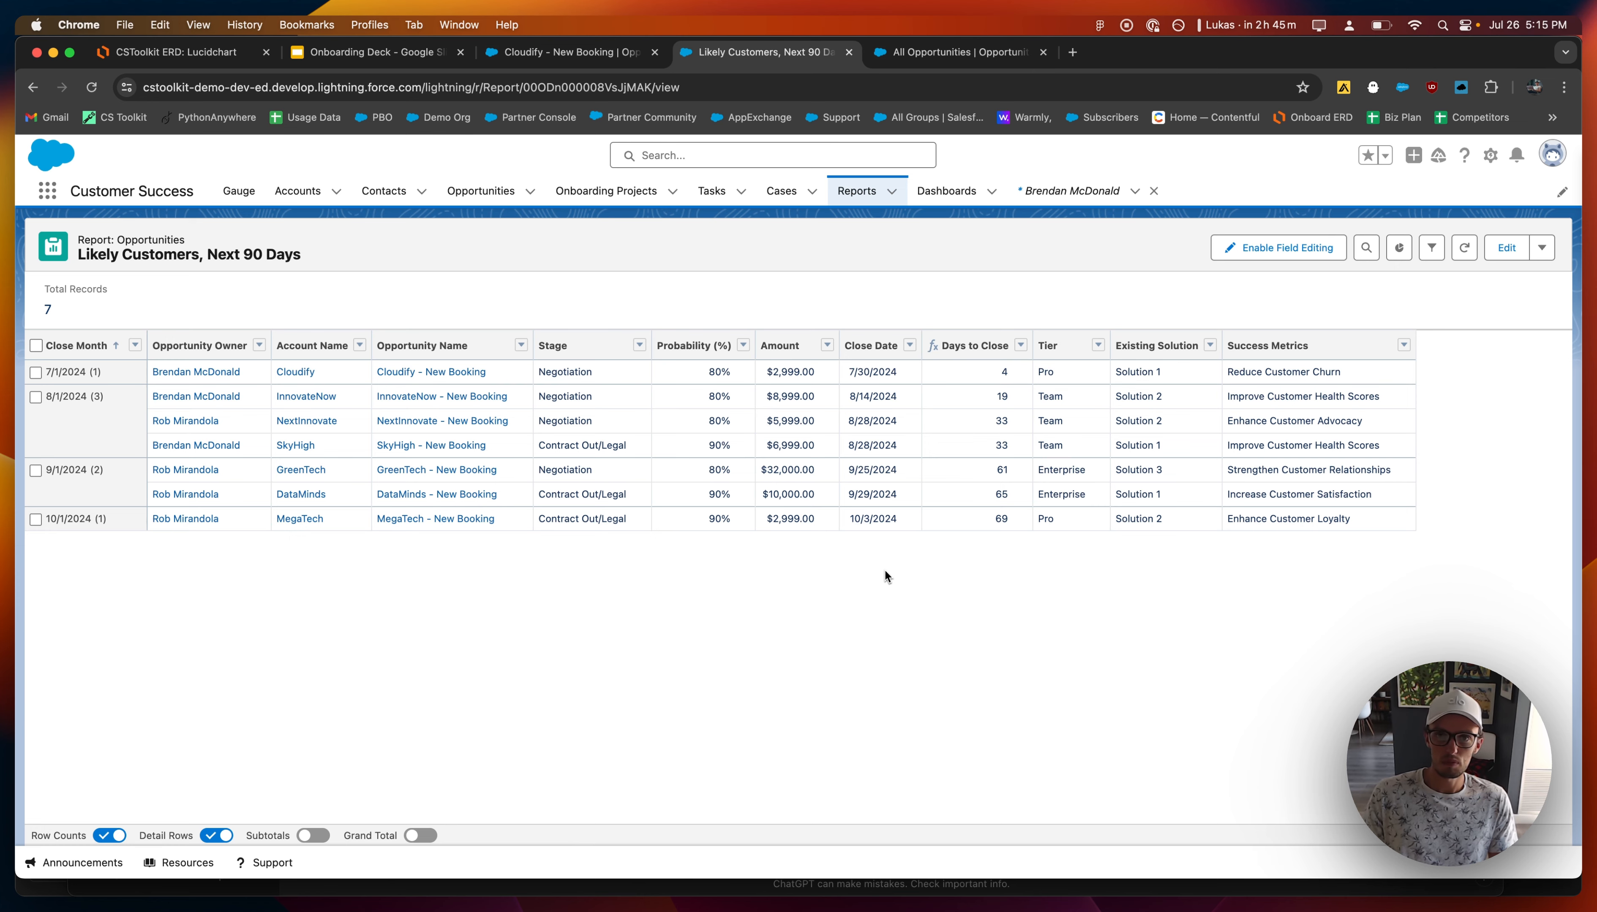
pyautogui.click(946, 191)
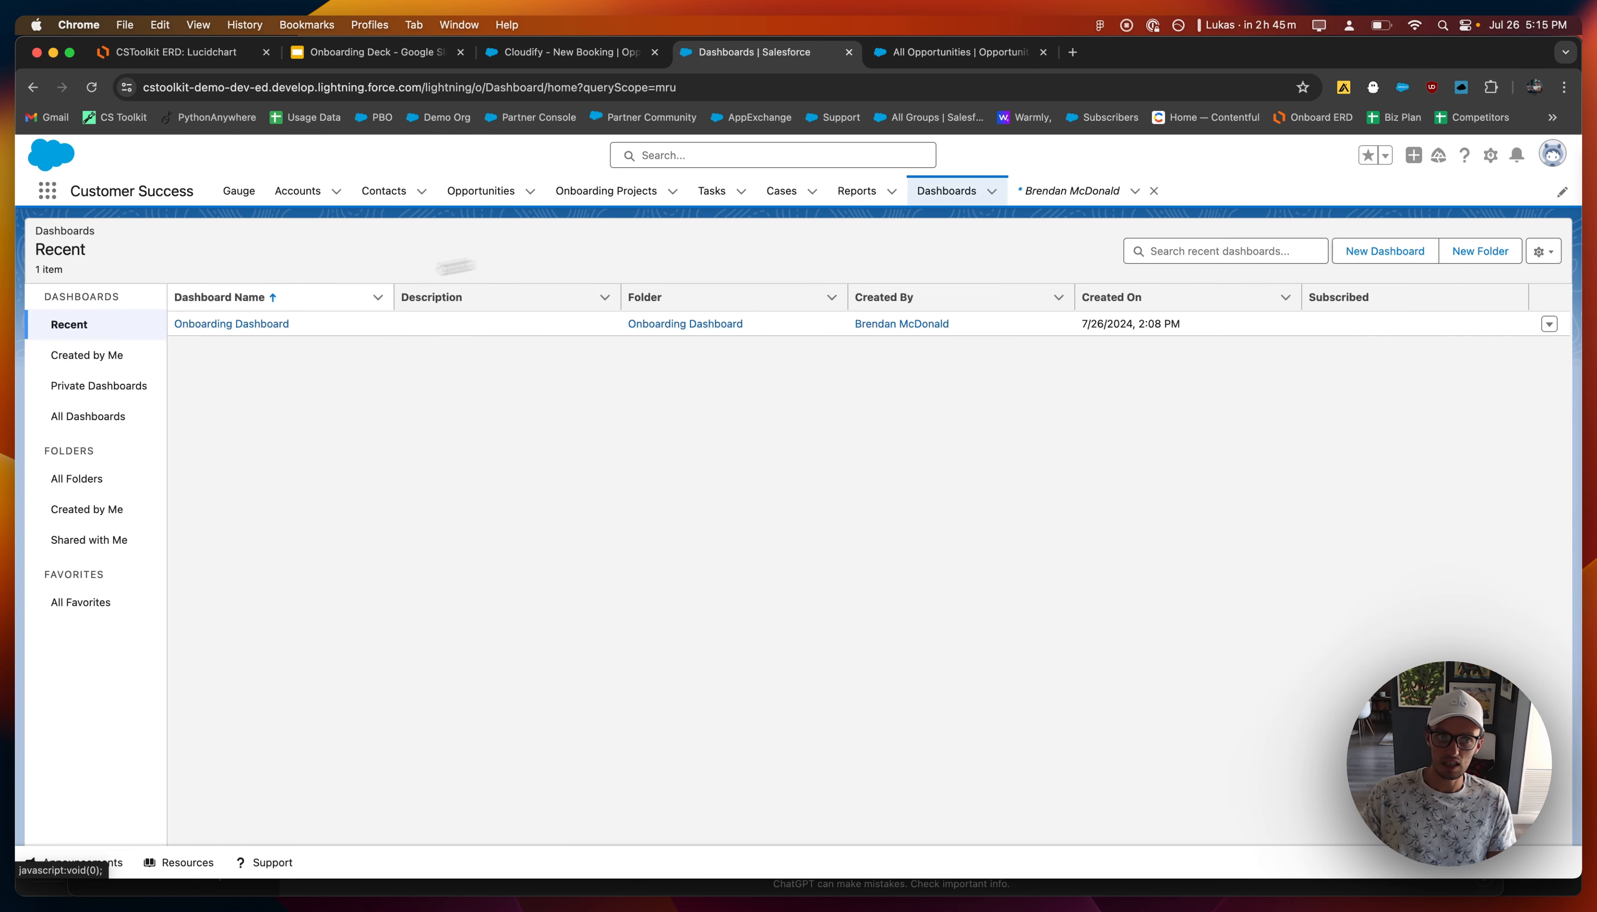
pyautogui.click(285, 326)
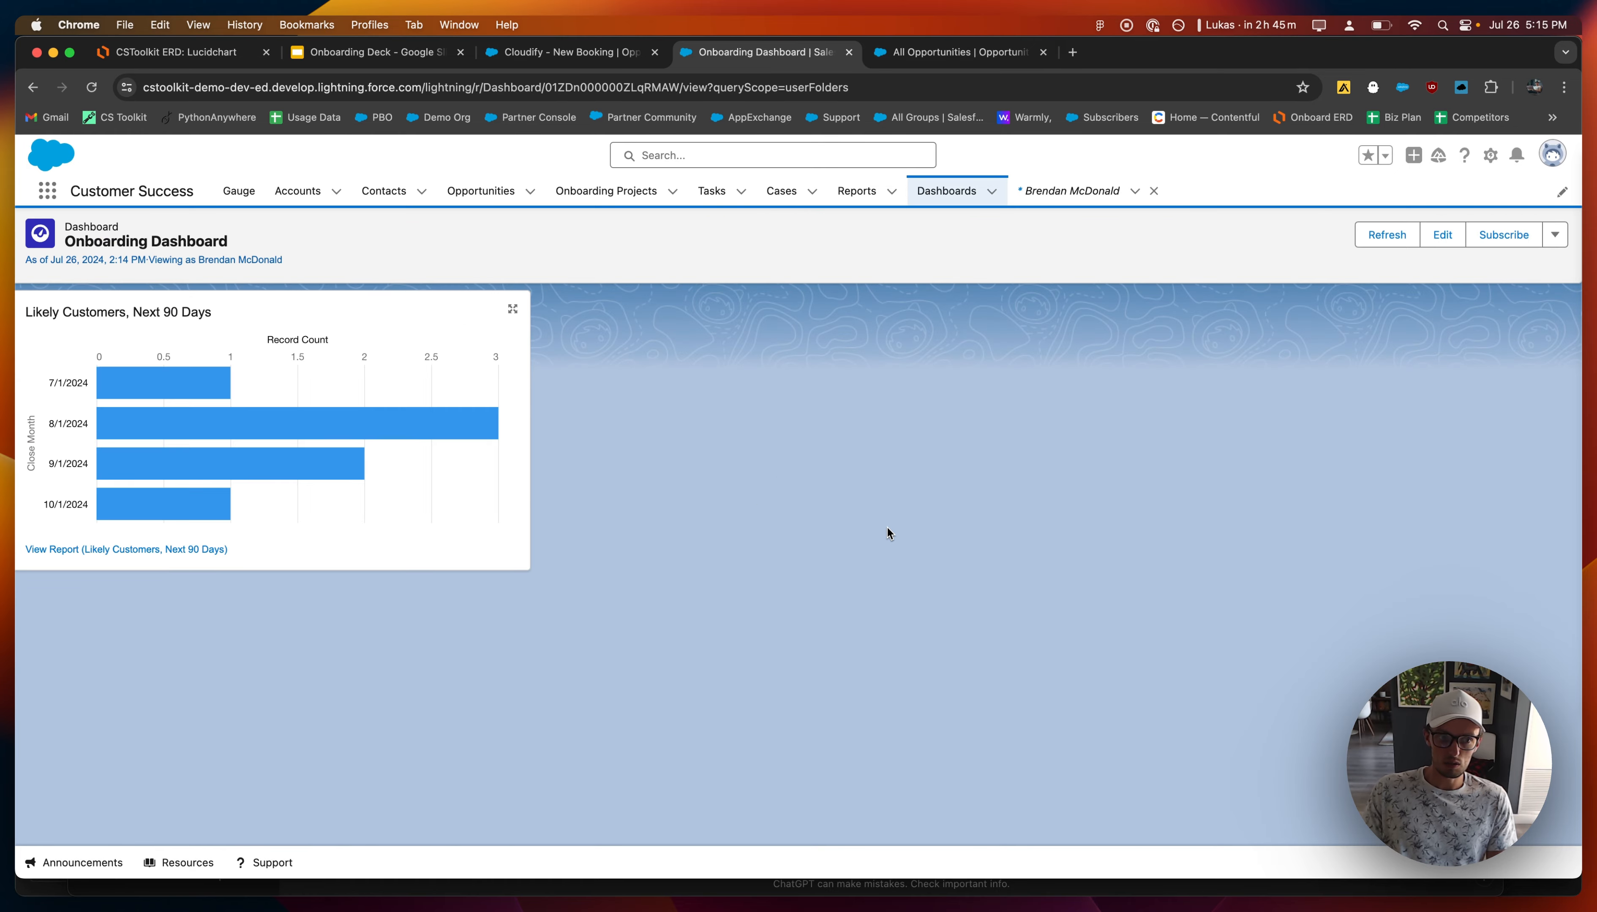